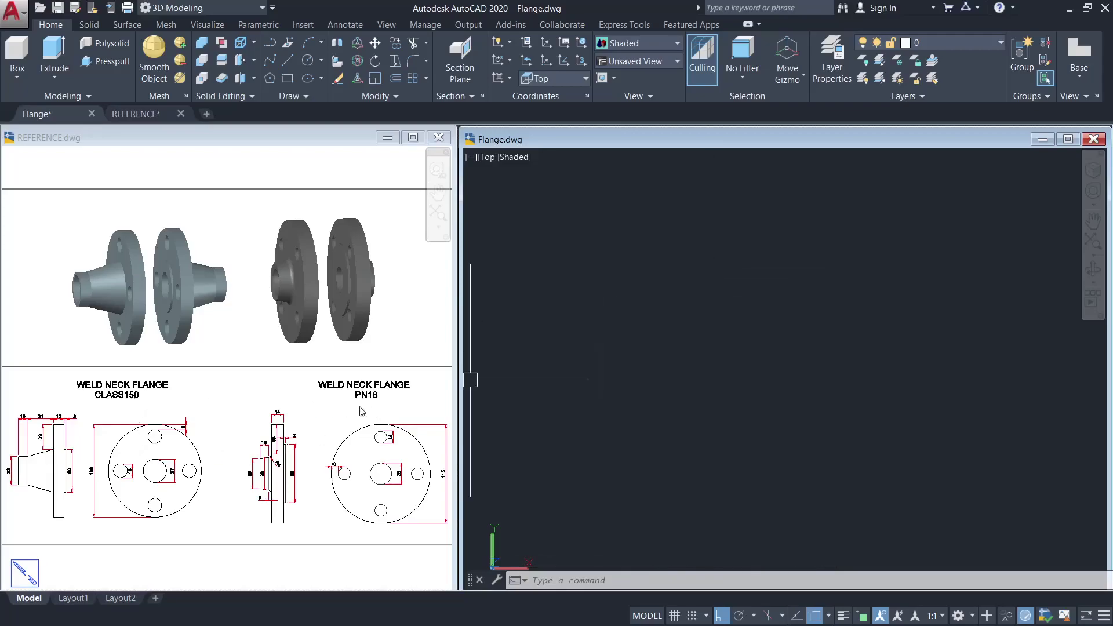
- Zoom the reference drawing in on the Class150 weld neck flange dimensions
left_click(250, 416)
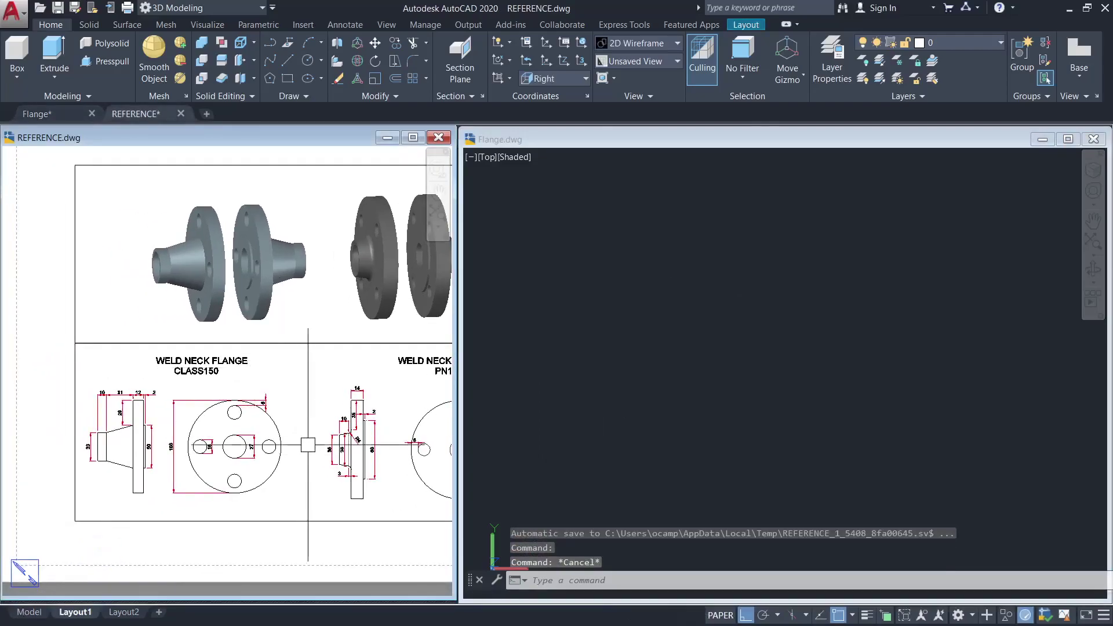
type("z")
key("Return")
left_click(327, 512)
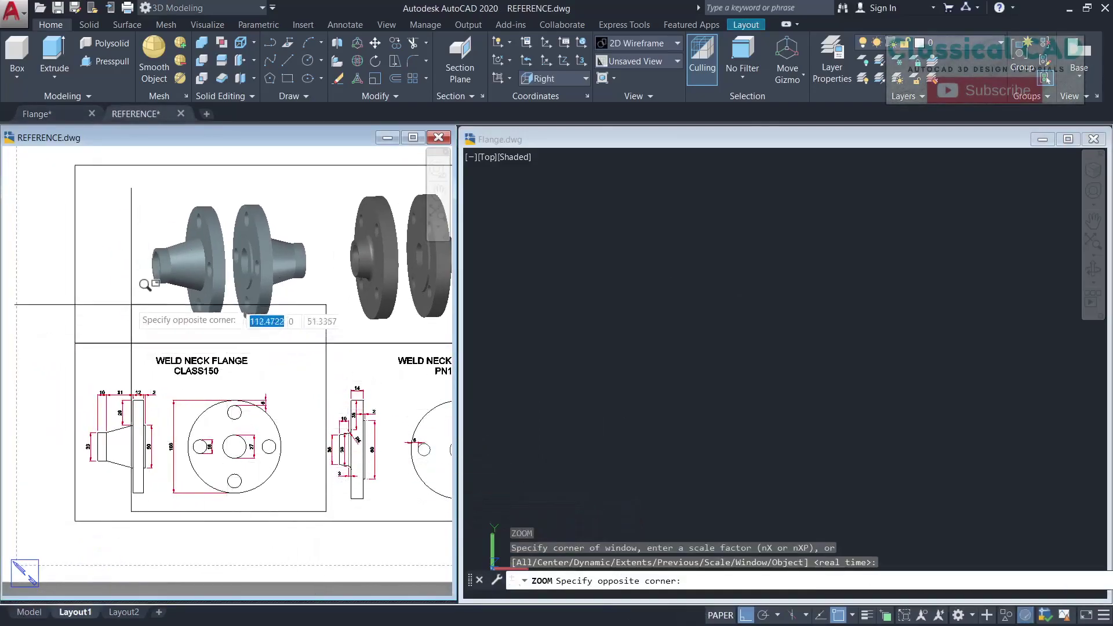
left_click(84, 260)
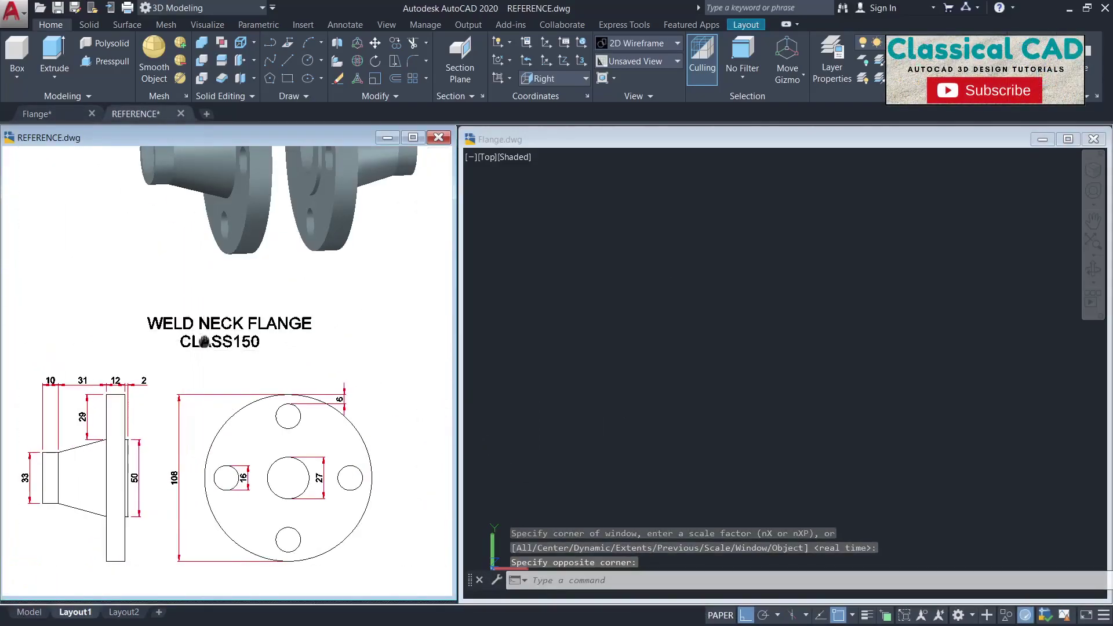
mouse_move(224, 323)
middle_mouse_down()
mouse_move(225, 448)
mouse_move(278, 361)
mouse_move(283, 322)
middle_mouse_up()
- In Flange.dwg, set the view to Front and the UCS to Right, tilting the view slightly for drawing
left_click(651, 373)
left_click(641, 61)
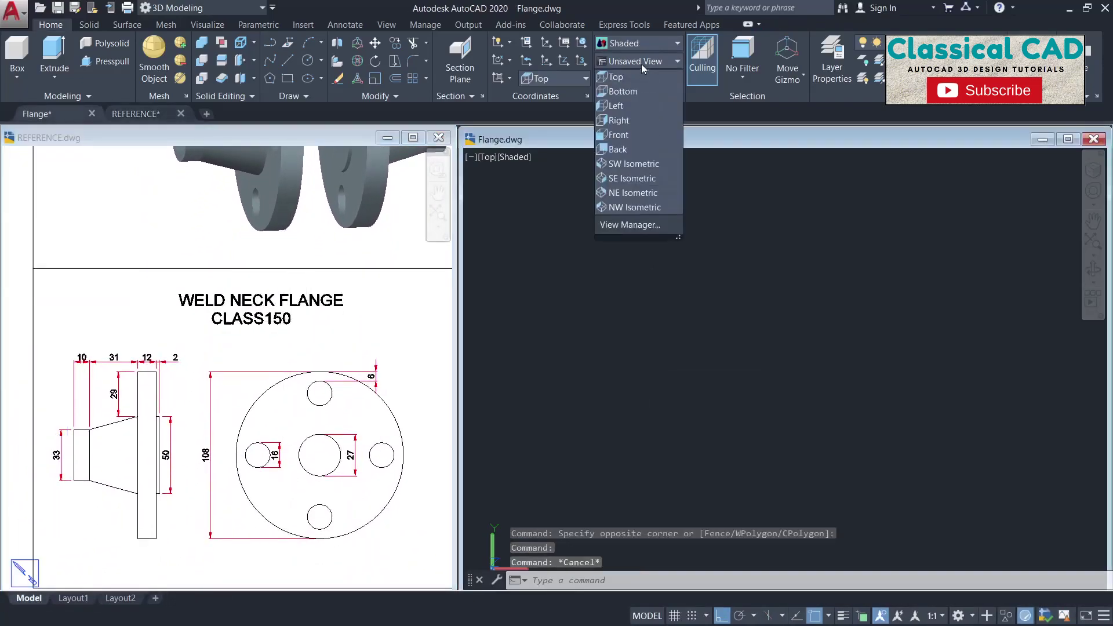
left_click(632, 133)
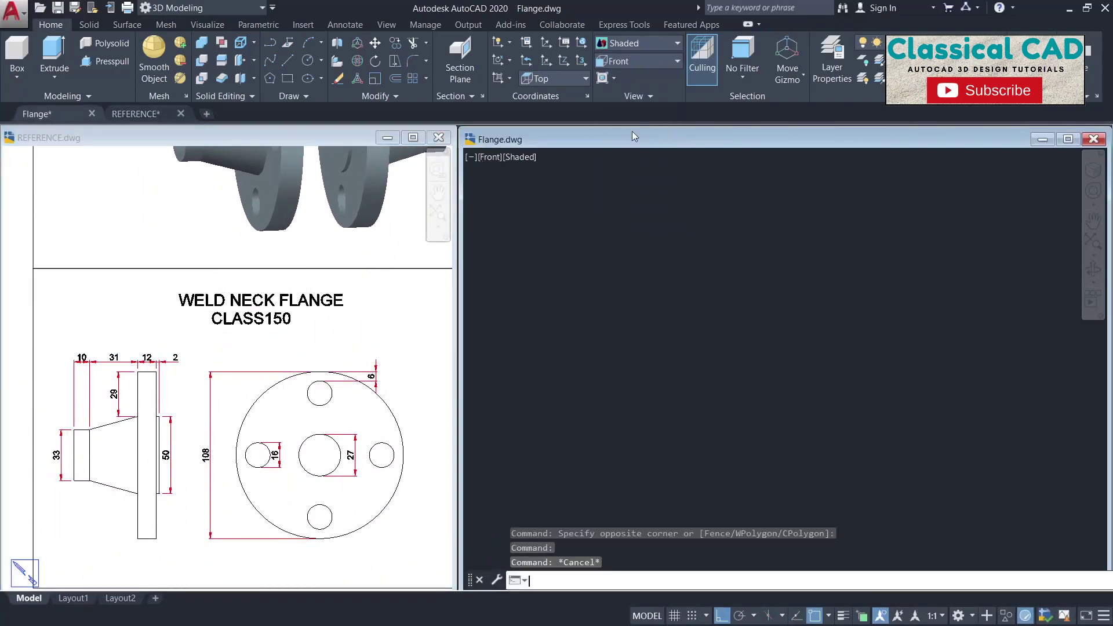
left_click(559, 81)
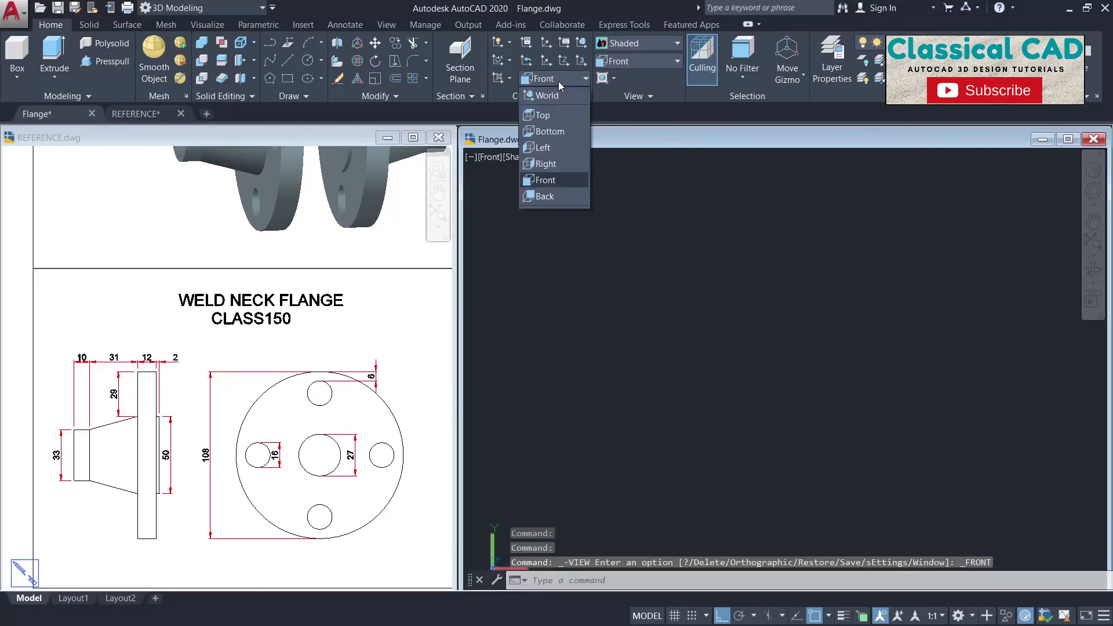
left_click(559, 166)
left_click(641, 280)
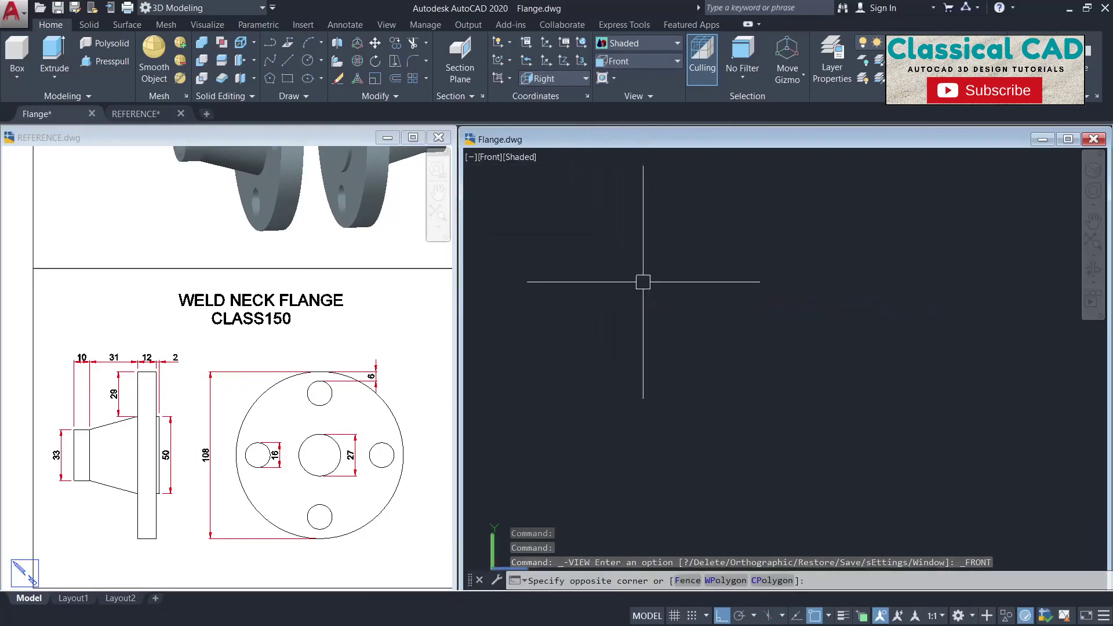
key("Escape")
key("Escape")
mouse_move(649, 302)
middle_mouse_down()
mouse_move(634, 340)
mouse_move(659, 365)
middle_mouse_up()
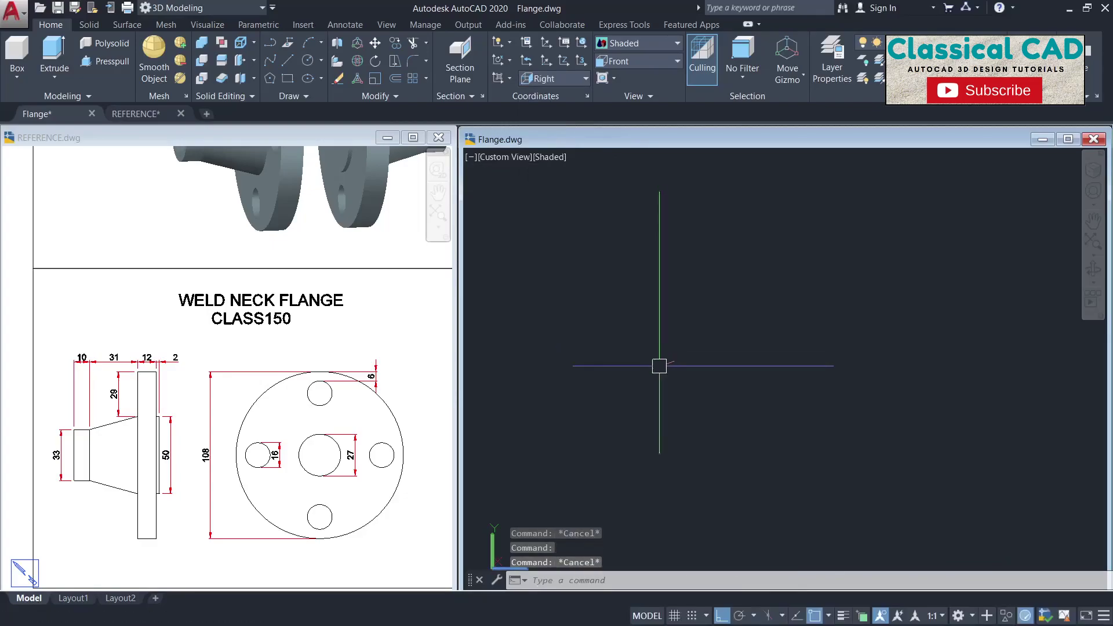
- Draw a circle with a diameter of 108 for the flange's outer edge
left_click(685, 367)
left_click(668, 336)
key("Escape")
type("c")
key("Return")
left_click(684, 382)
type("d")
key("Return")
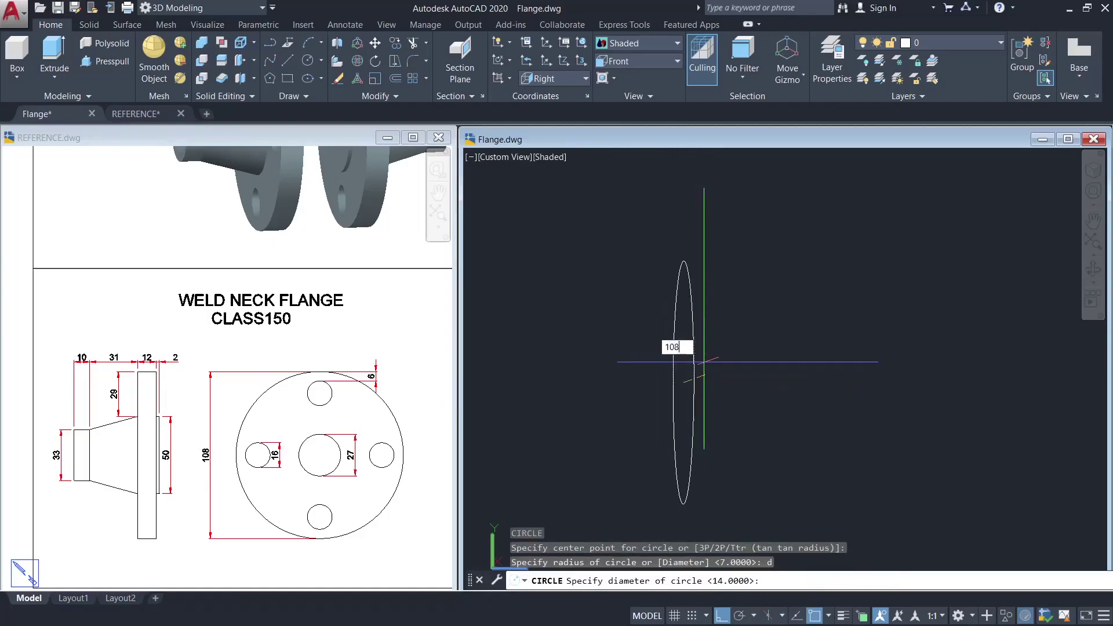
key("Return")
key("Escape")
key("Escape")
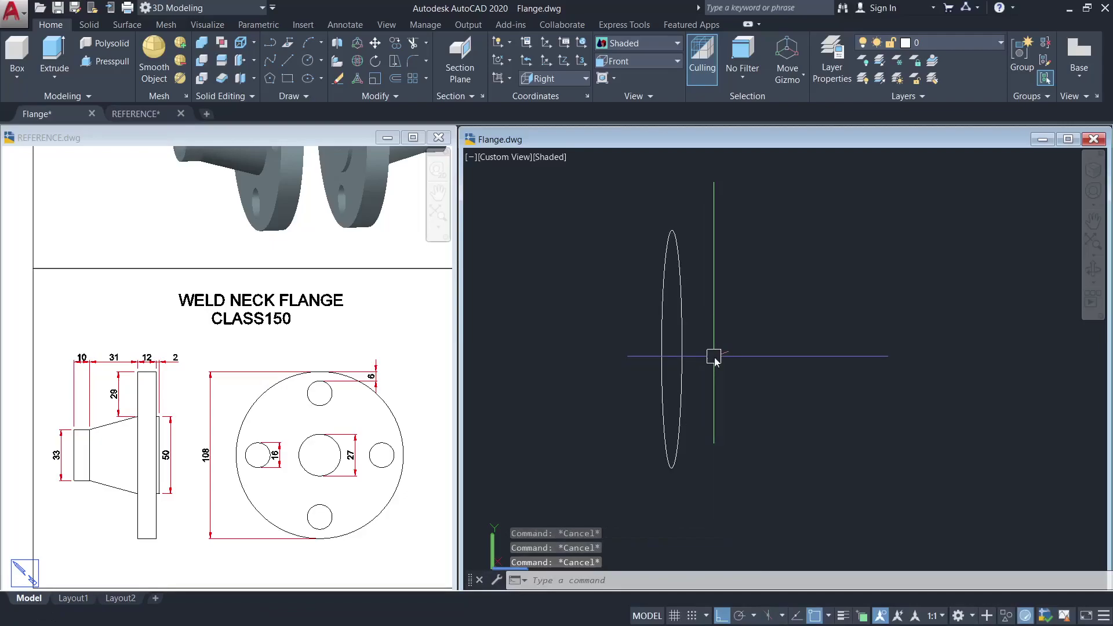
- Draw a concentric circle with a diameter of 50 inside the 108 circle
type("c")
key("Return")
left_click(671, 349)
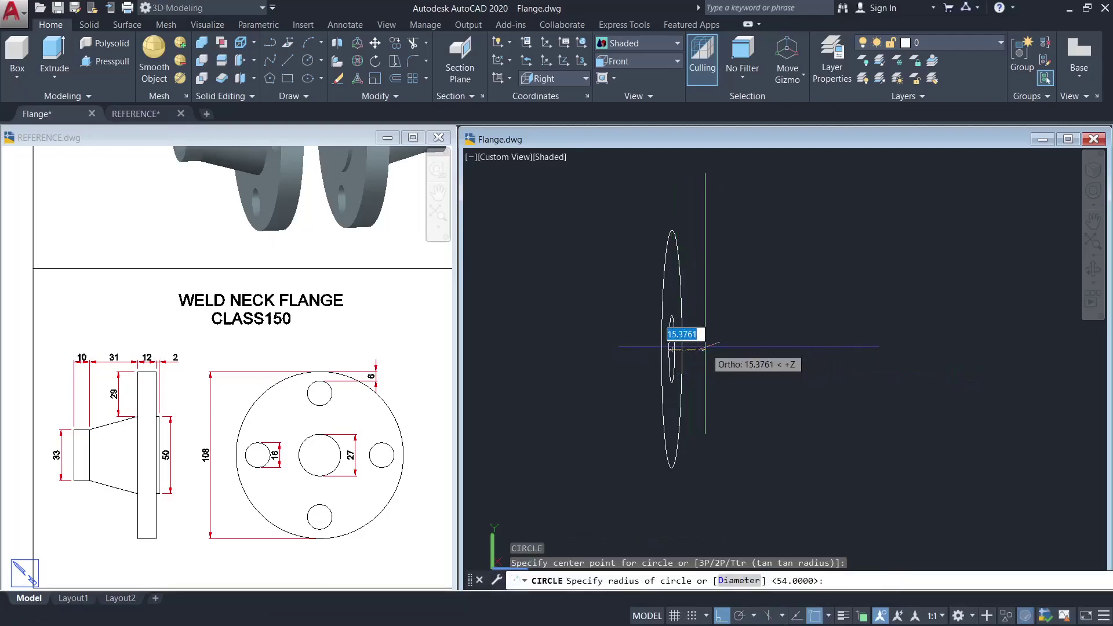
type("d")
key("Return")
key("Return")
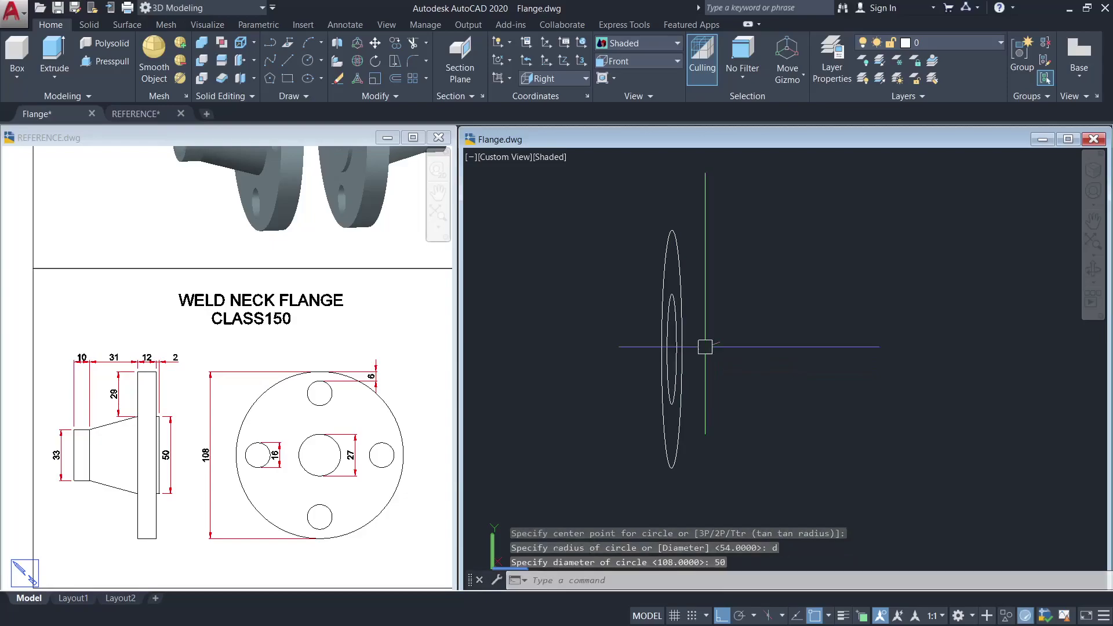
left_click(695, 332)
key("Escape")
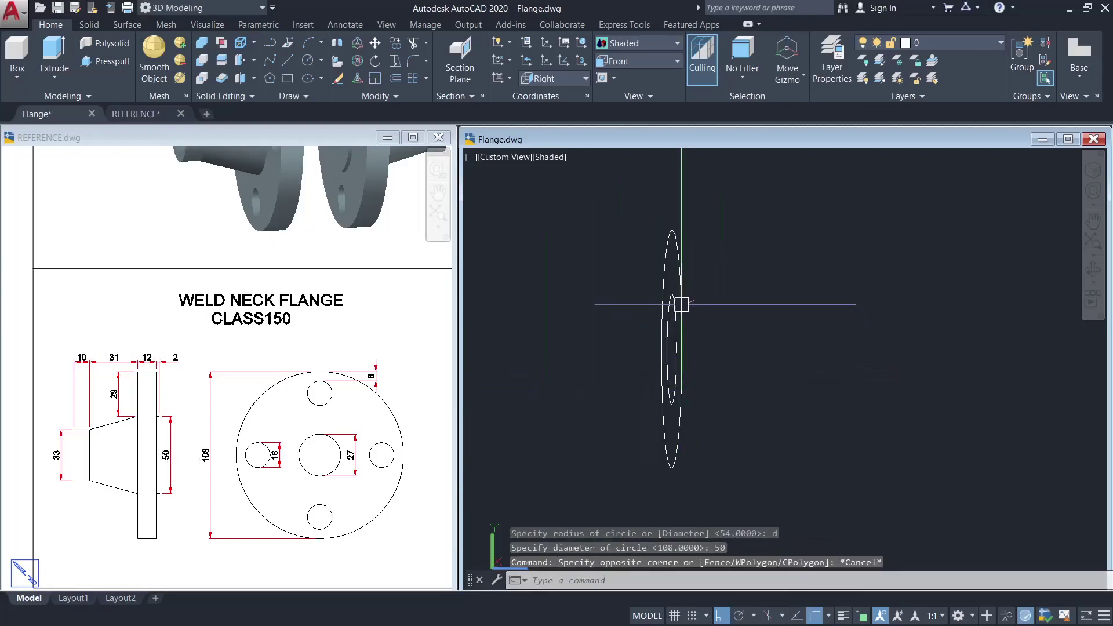
- Move the 50-diameter circle 2 units along +Z, out of the outer circle's plane
left_click(680, 300)
scroll(708, 336, "up", 4)
type("m")
key("Return")
left_click(708, 297)
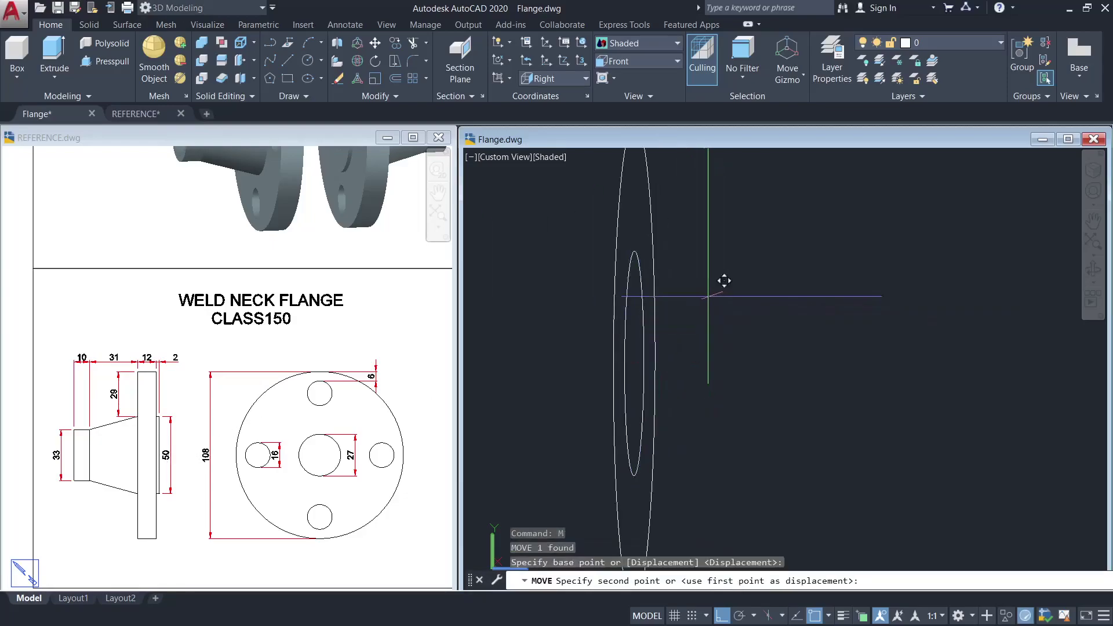
type("2")
key("Return")
key("Escape")
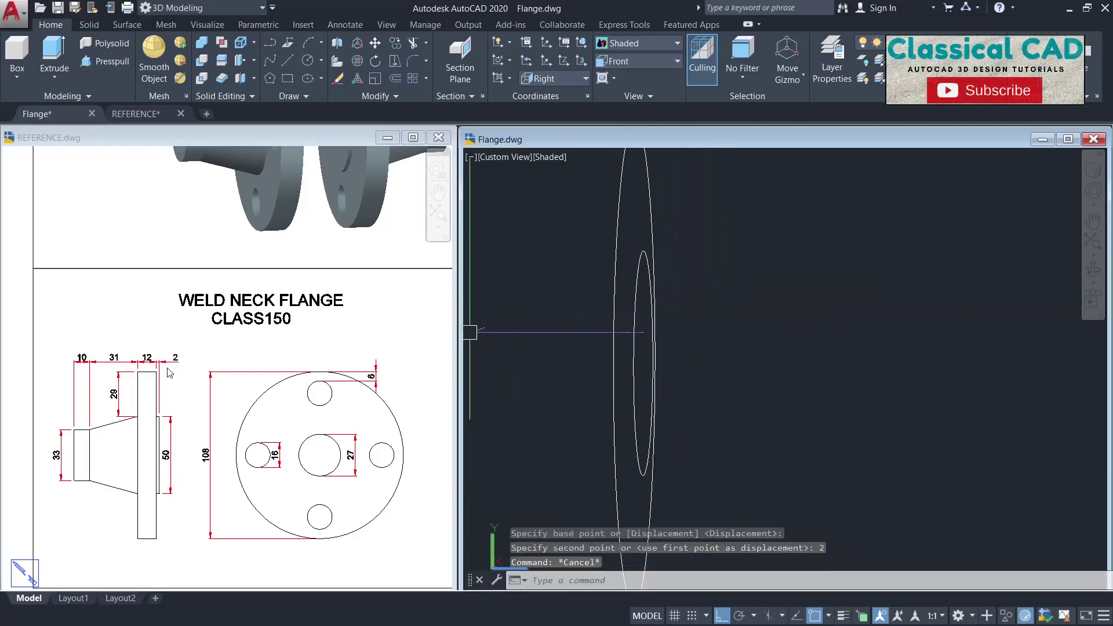
- Copy the 108-diameter circle 12 units along -Z, away from the 50-diameter circle
key("Escape")
middle_click_drag(659, 204, 674, 246)
key("Escape")
left_click(696, 247)
left_click(579, 199)
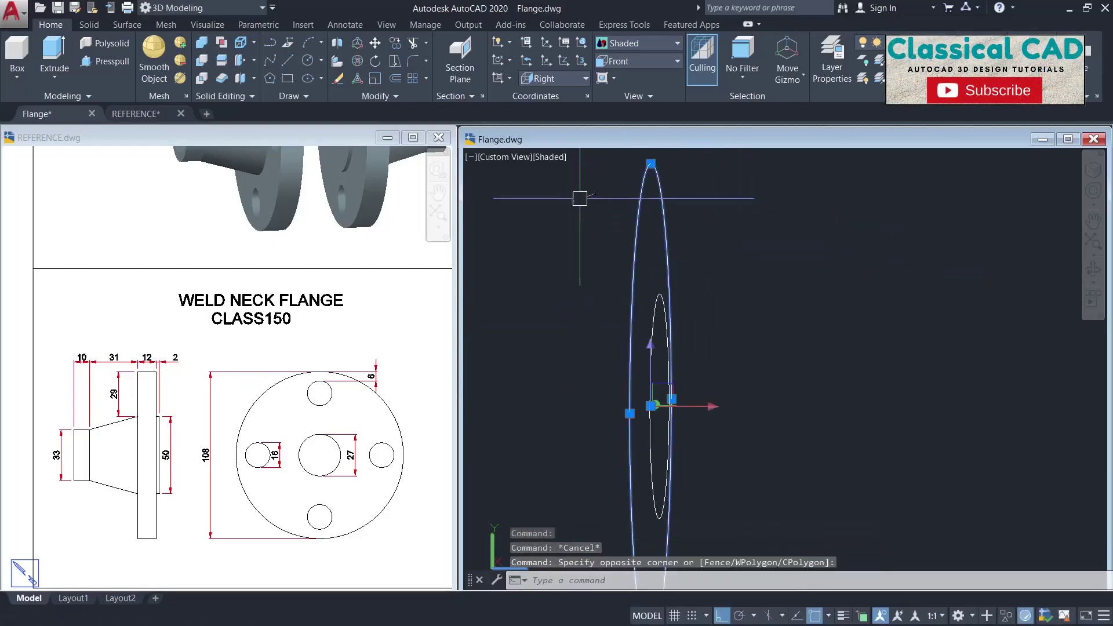
middle_click_drag(568, 218, 592, 260)
type("co")
key("Return")
left_click(606, 238)
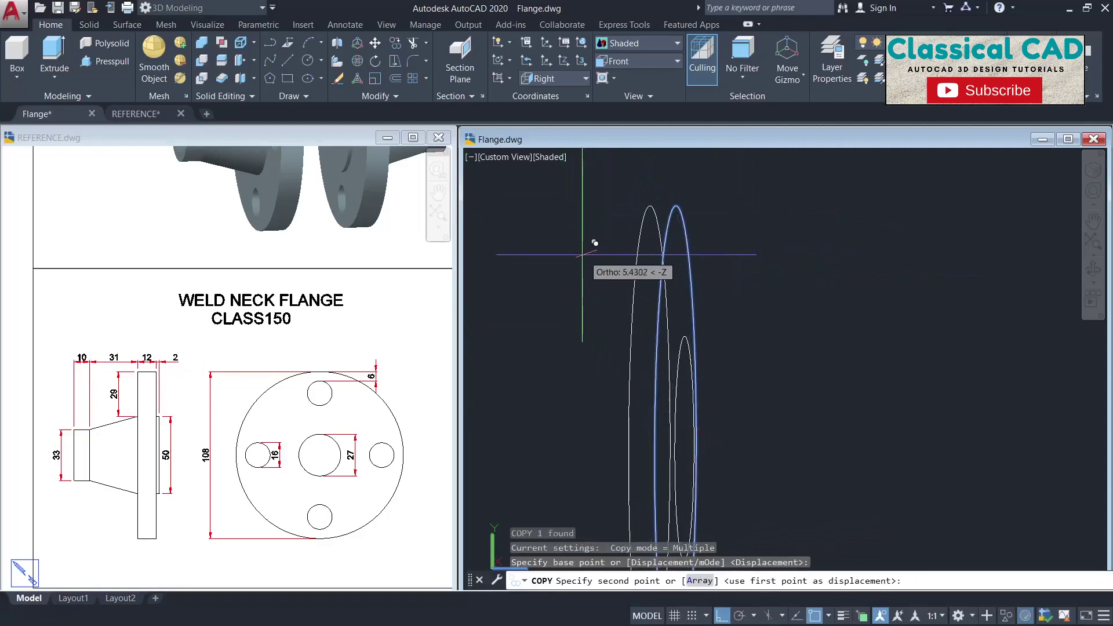
key("Return")
key("Escape")
middle_click_drag(579, 308, 625, 276)
key("Escape")
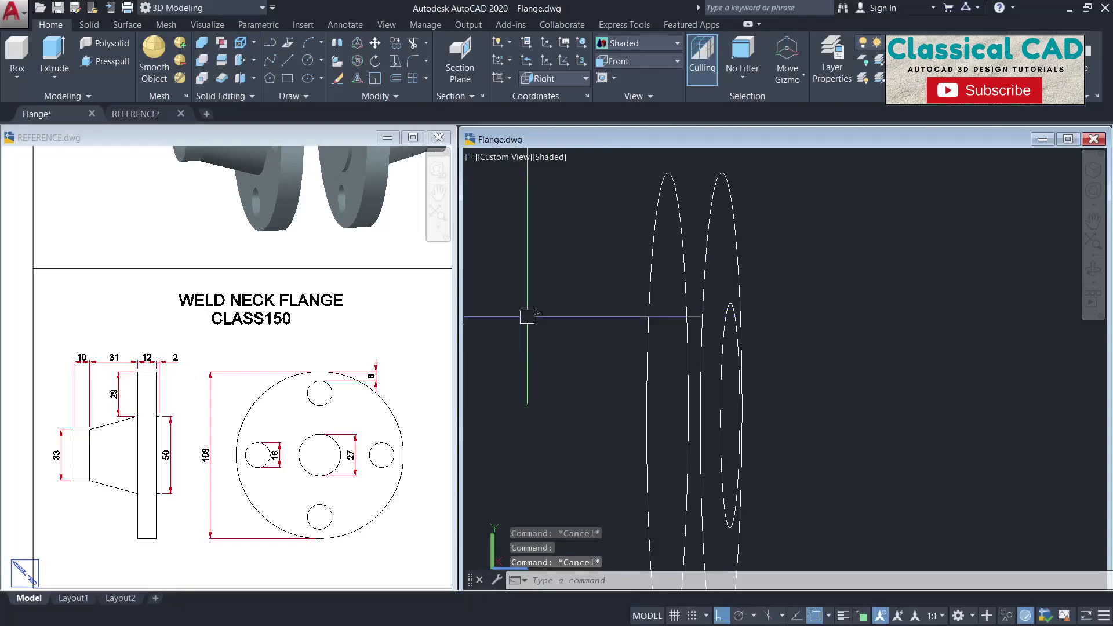
- Draw a 29-unit line straight down from the top quadrant of the copied 108-diameter circle
type("l")
key("Return")
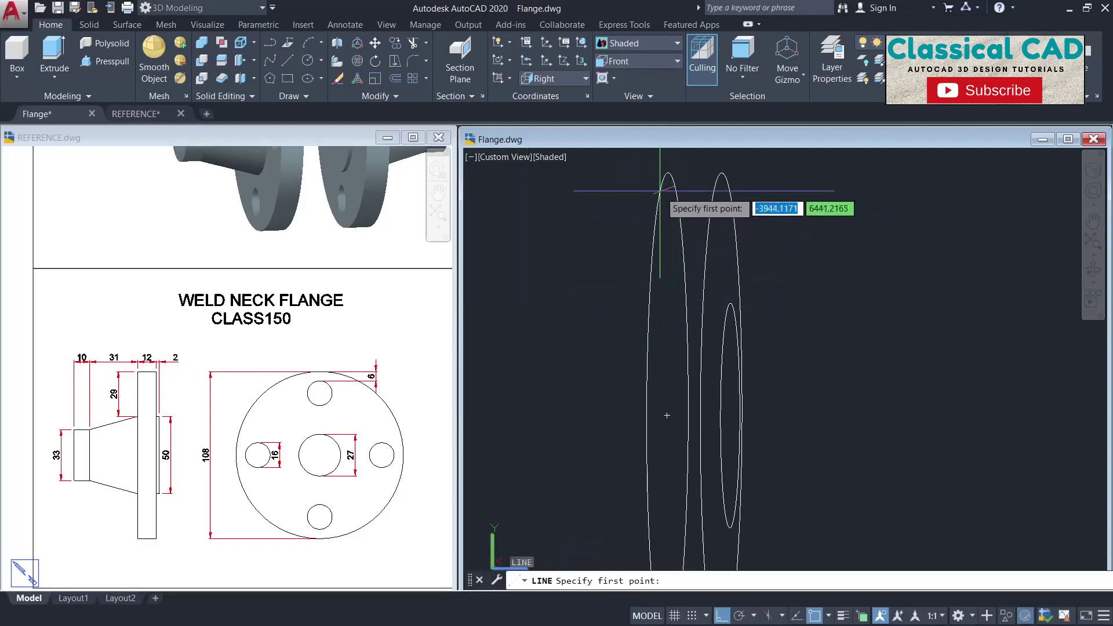
left_click(667, 172)
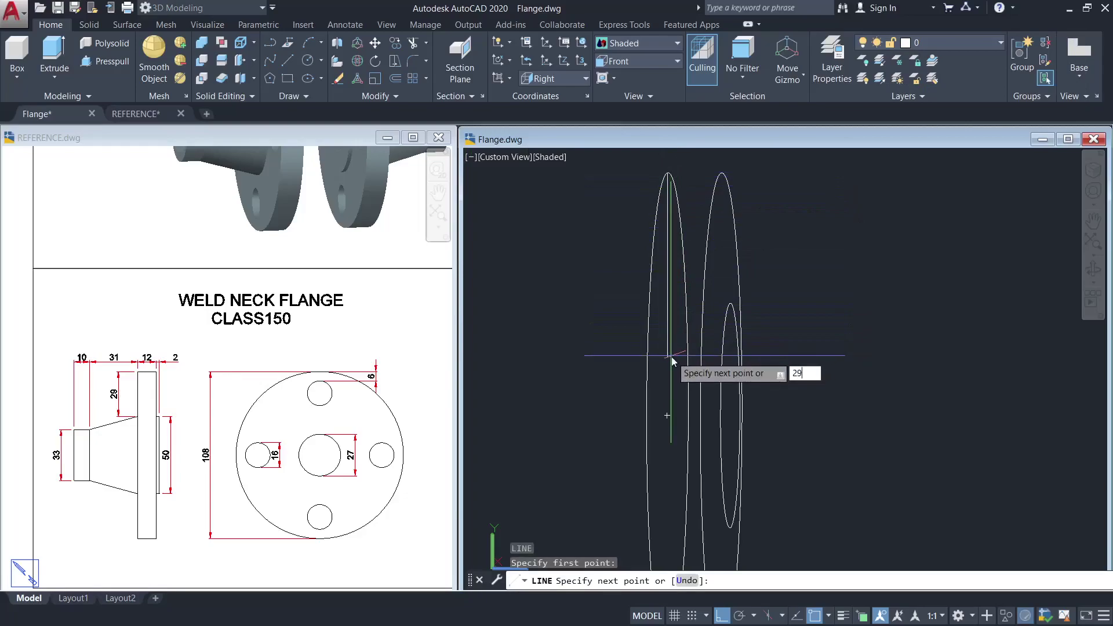
key("Return")
key("Escape")
middle_click_drag(752, 380, 790, 342)
key("Escape")
- Draw a circle with a diameter of 33 at the centre of the copied 108-diameter circle
middle_click_drag(730, 364, 777, 362)
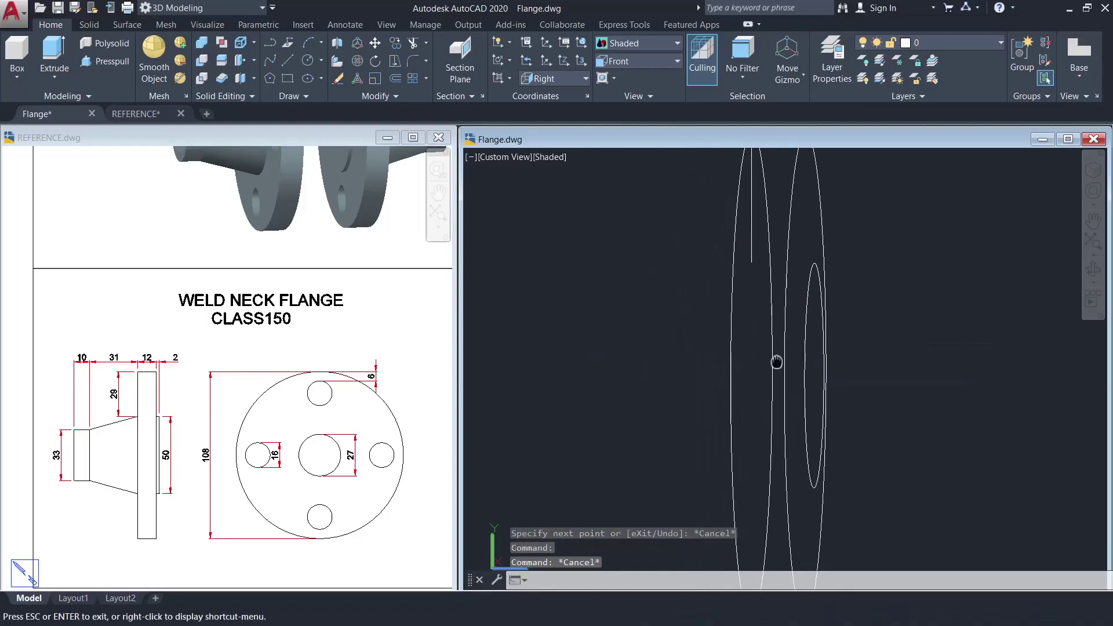
key("Escape")
middle_click_drag(740, 264, 736, 301)
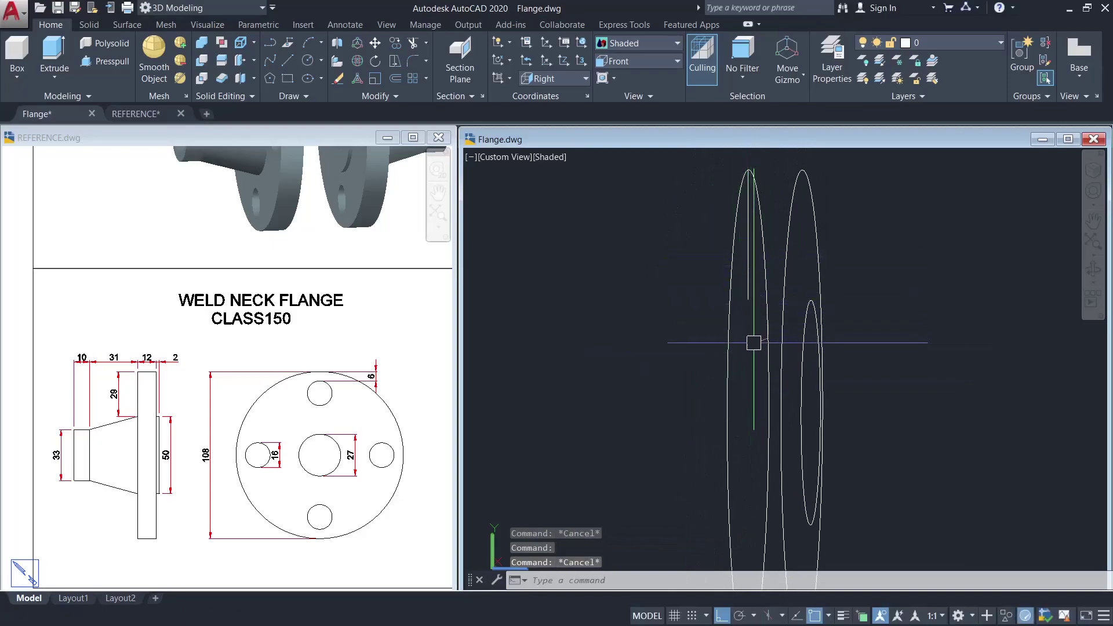
type("c")
key("Return")
left_click(748, 413)
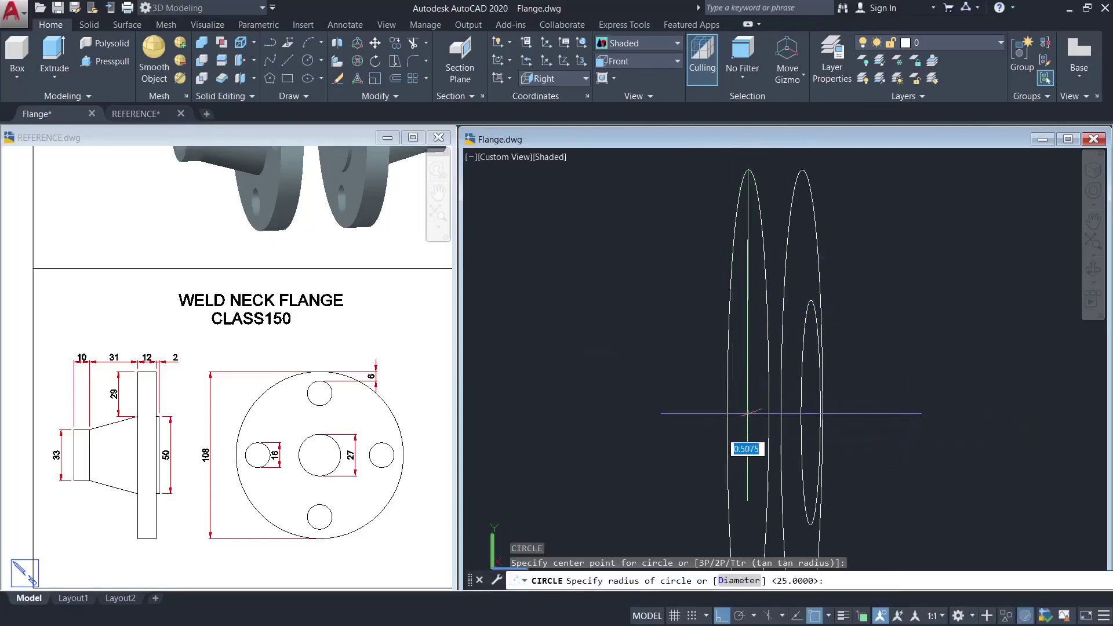
type("d")
key("Return")
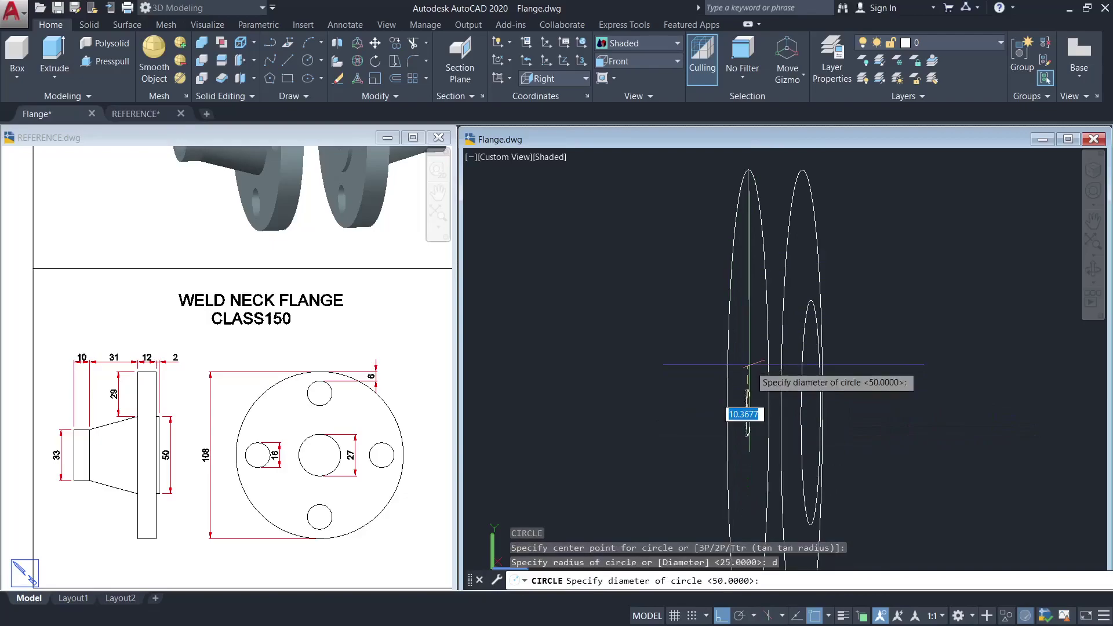
key("Return")
key("Escape")
- Move the 33-diameter circle 41 units along -Z to the neck's outer end
left_click(742, 356)
type("m")
key("Return")
left_click(684, 401)
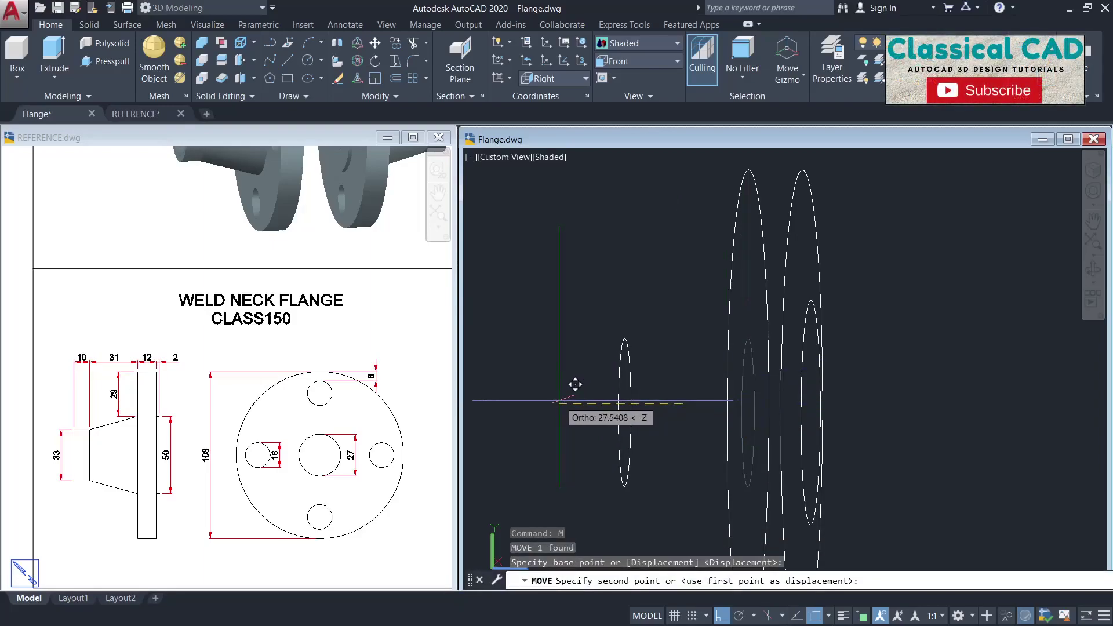
type("41")
key("Return")
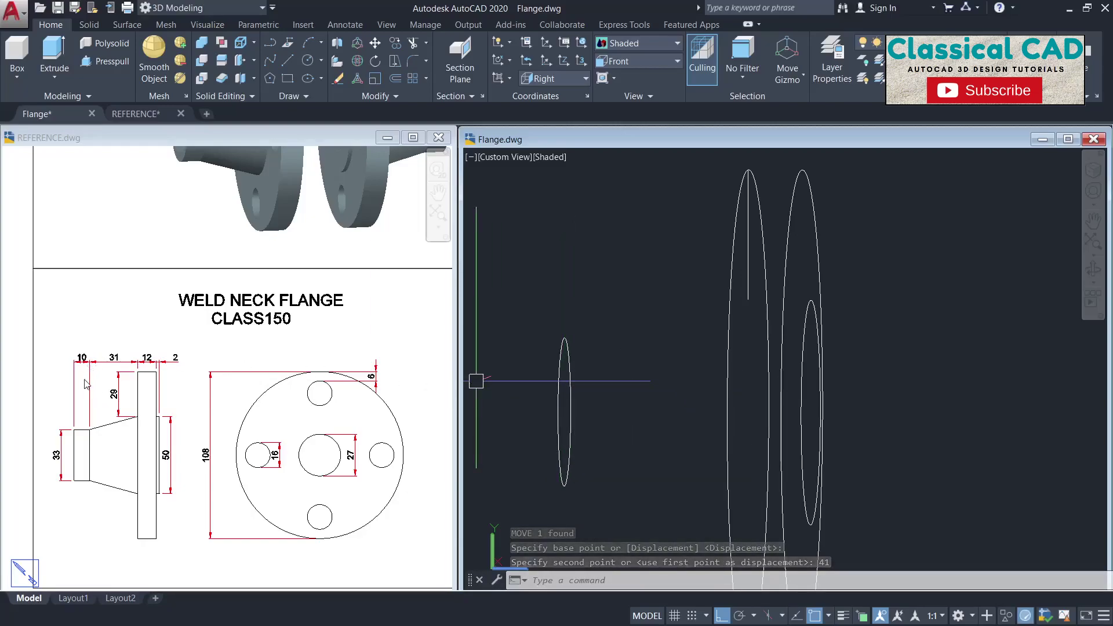
key("Escape")
- Copy the 33-diameter circle 10 units along +Z, back toward the flange
left_click(595, 409)
left_click(553, 352)
type("c")
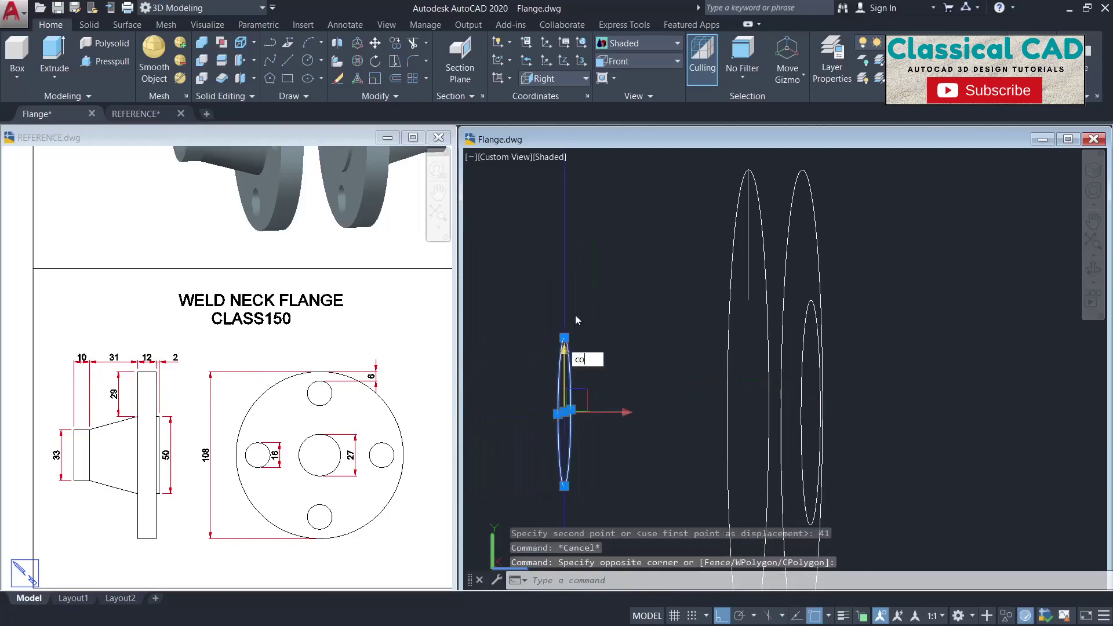
type("o")
key("Return")
left_click(577, 320)
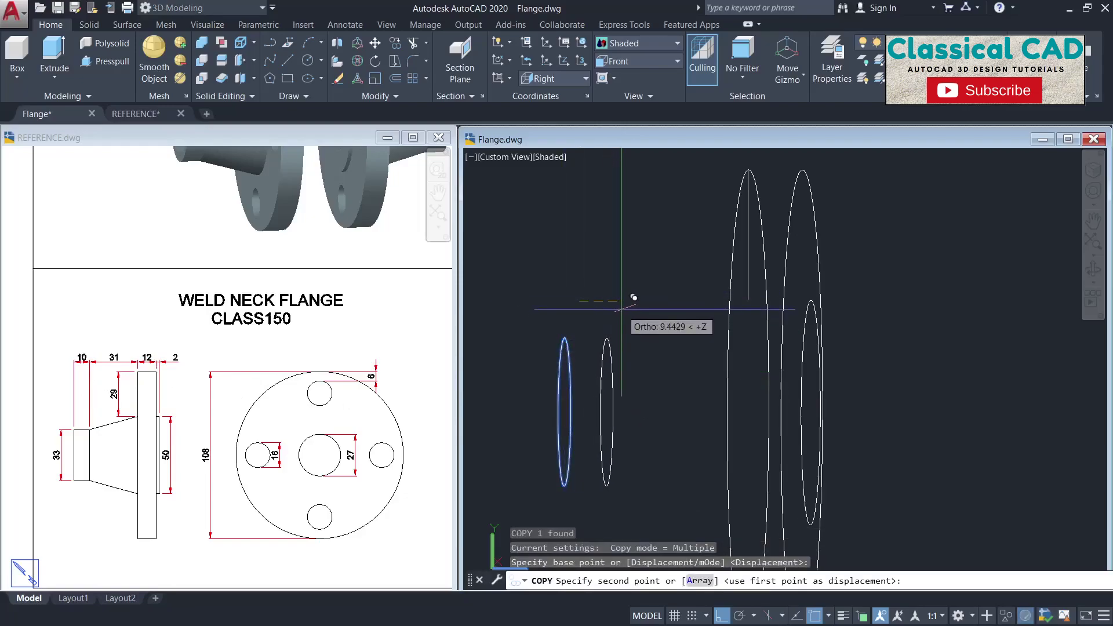
type("10")
key("Return")
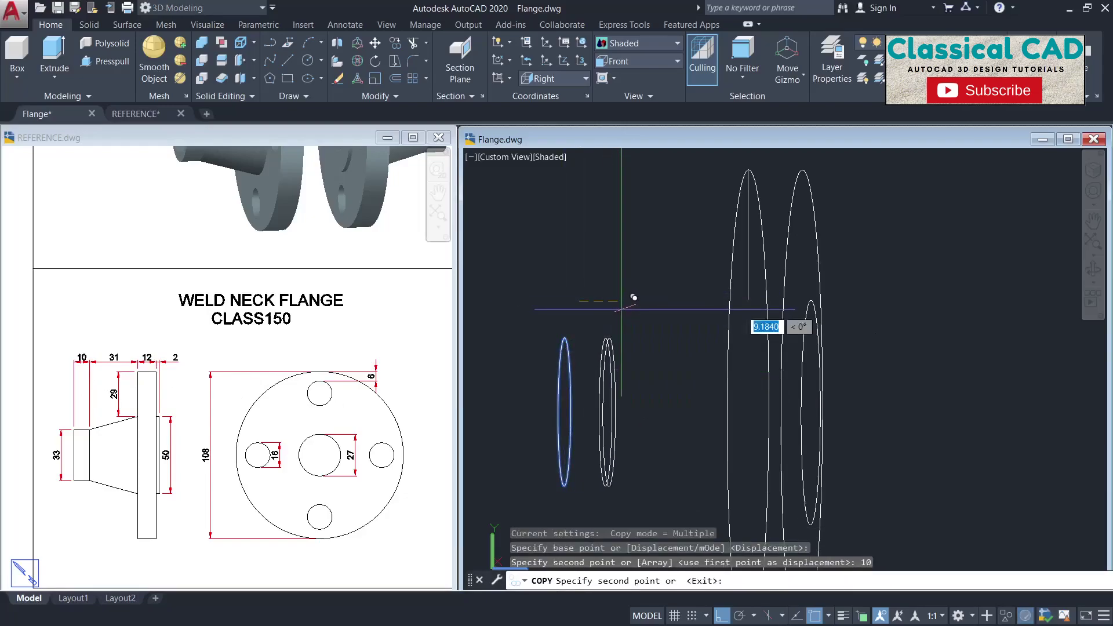
key("Escape")
key("Escape")
middle_click_drag(670, 367, 679, 348)
key("Escape")
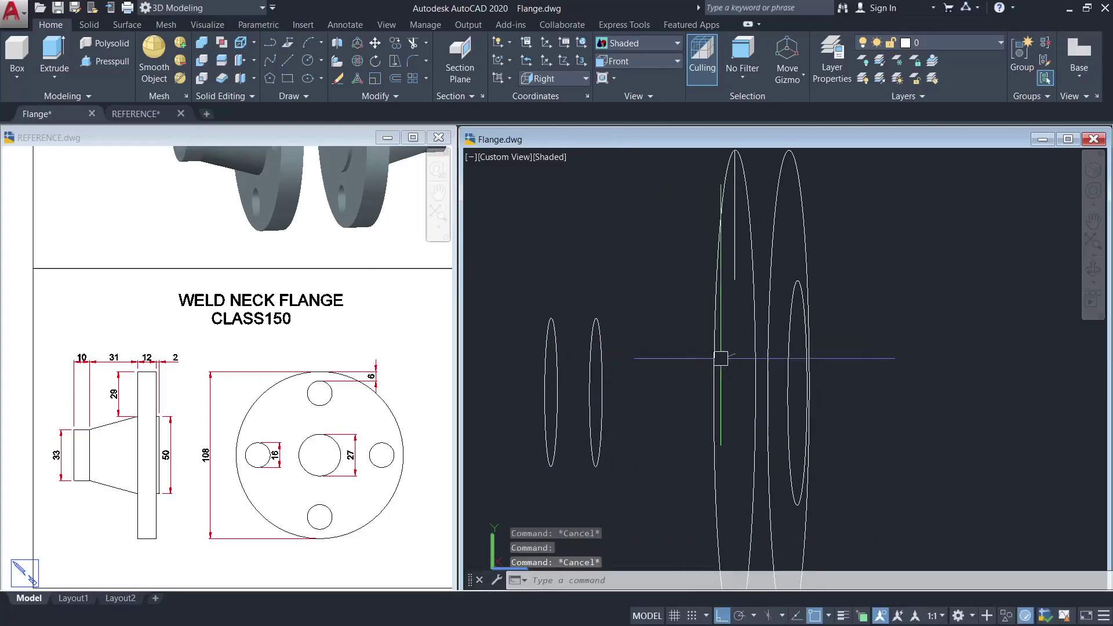
- Draw a circle centred in the copied 108-diameter circle, with its radius reaching the free end of the 29-unit line
type("c")
key("Return")
left_click(736, 394)
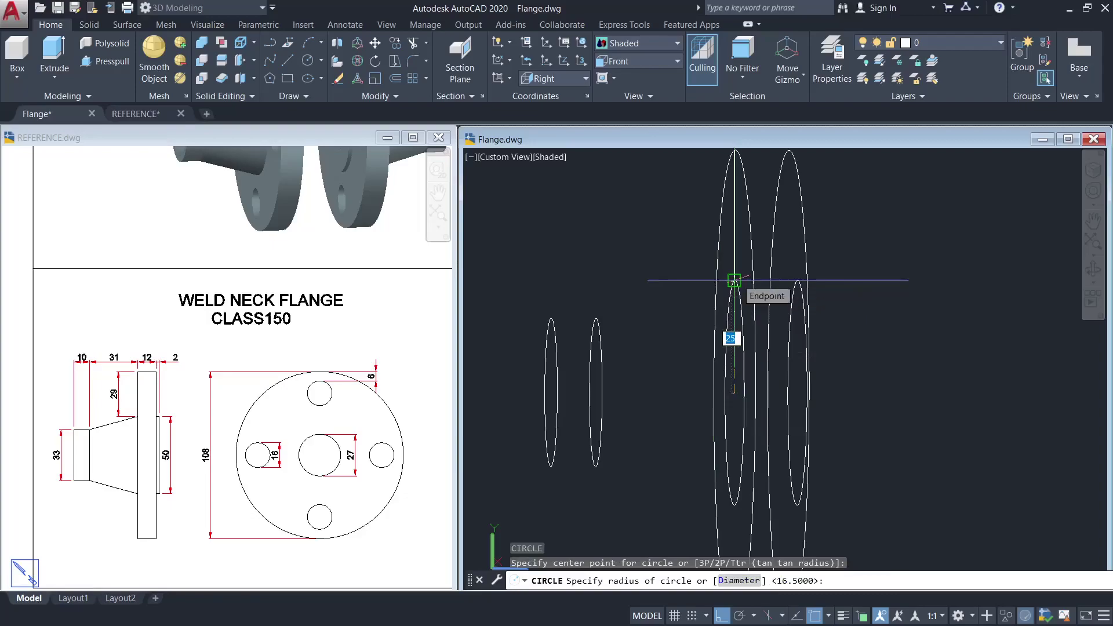
key("Escape")
- Loft the flange-side neck circle to the nearer 33-diameter circle, using cross sections only, to form the tapered hub
middle_click_drag(665, 355, 738, 372, "shift")
middle_click_drag(820, 360, 733, 367)
key("Escape")
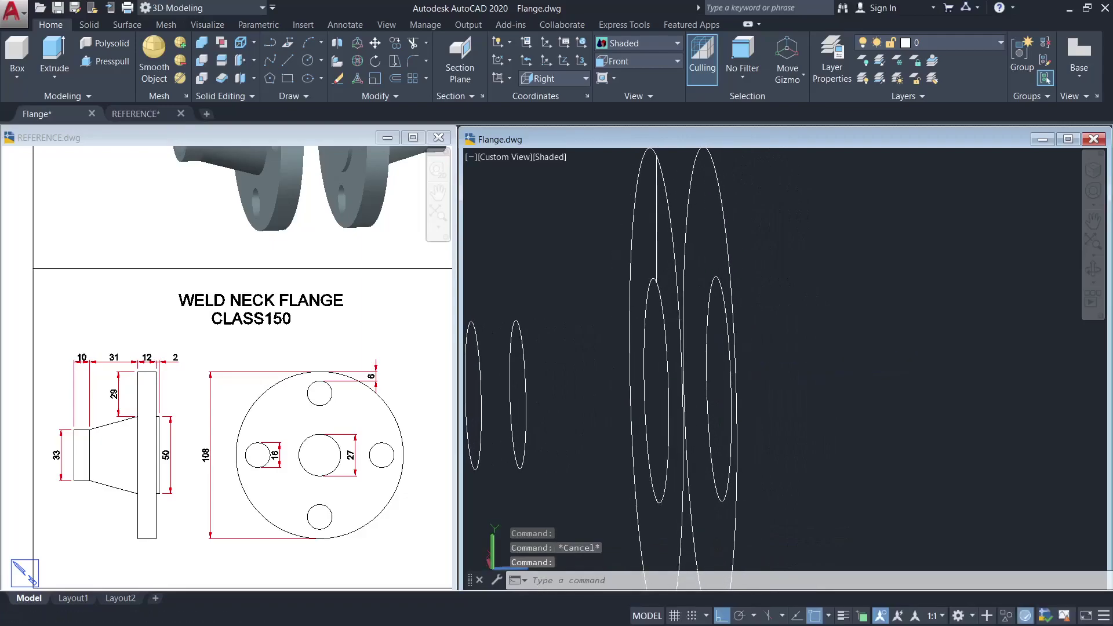
type("f")
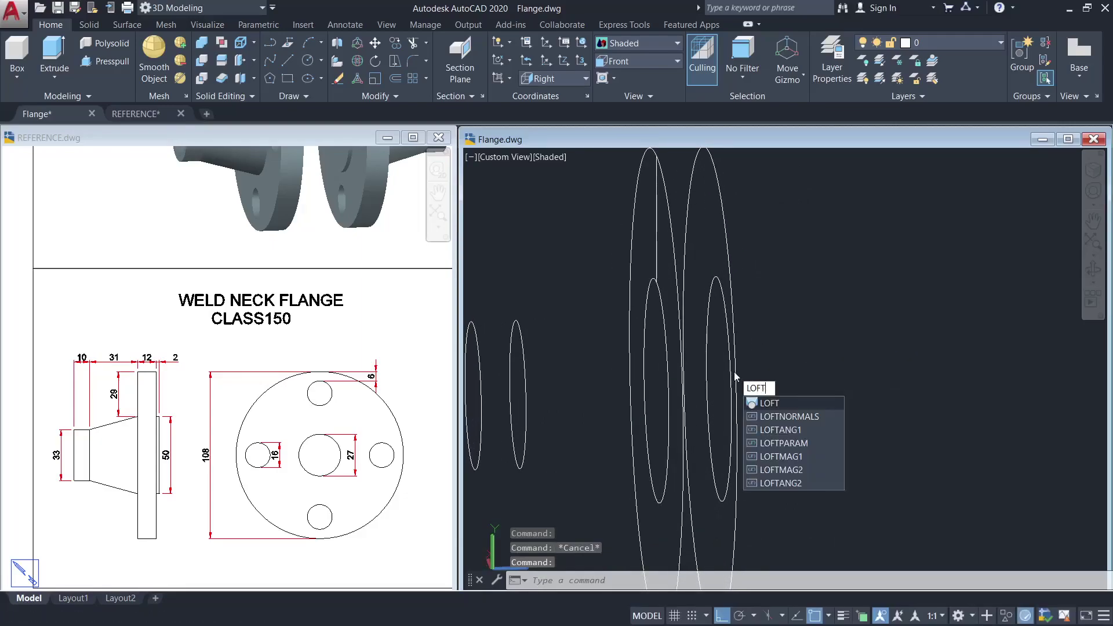
key("Return")
left_click(663, 306)
left_click(515, 333)
key("Return")
key("Return")
scroll(643, 317, "down", 2)
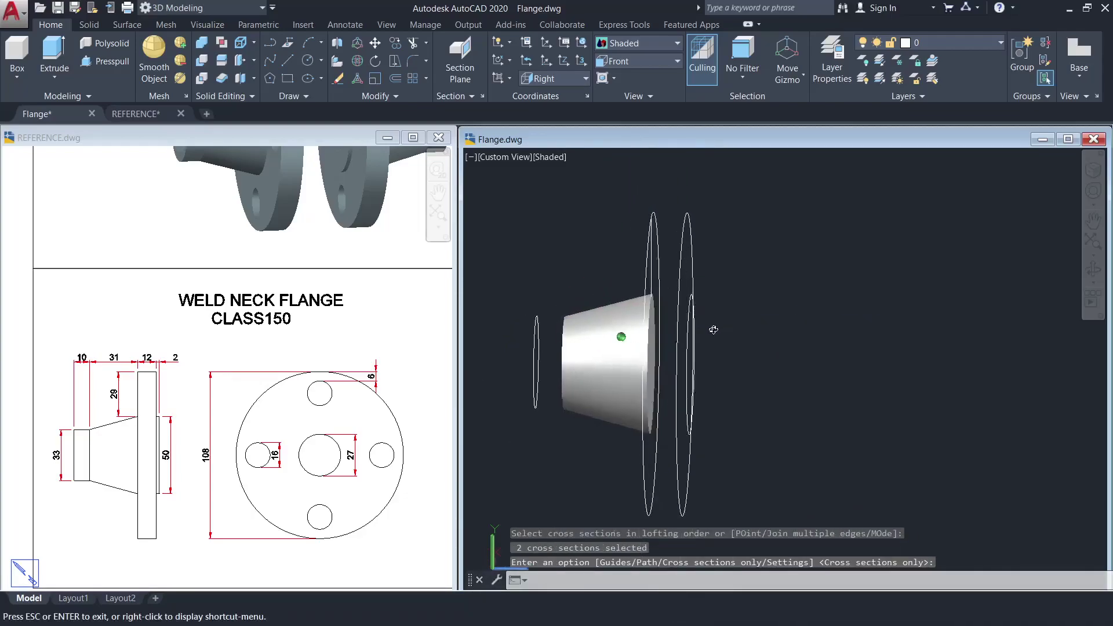
key("Return")
key("Escape")
- Presspull the raised-face circle back to the nearer 108-diameter circle, and that 108 circle back to the rear one, forming the flange disc
scroll(704, 306, "up", 2)
type("press")
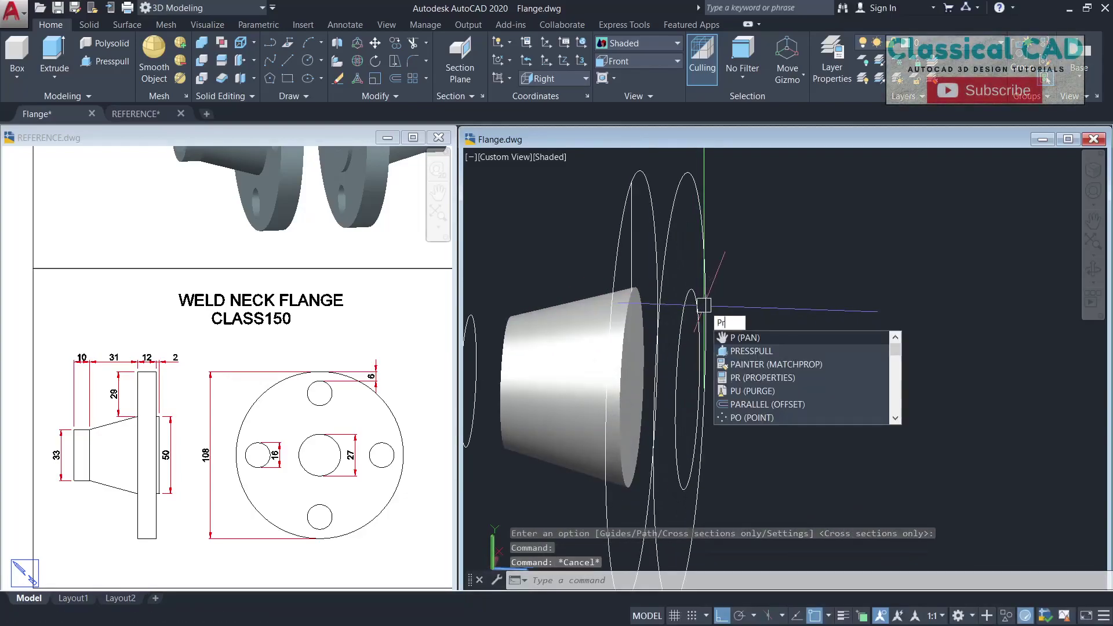
key("Return")
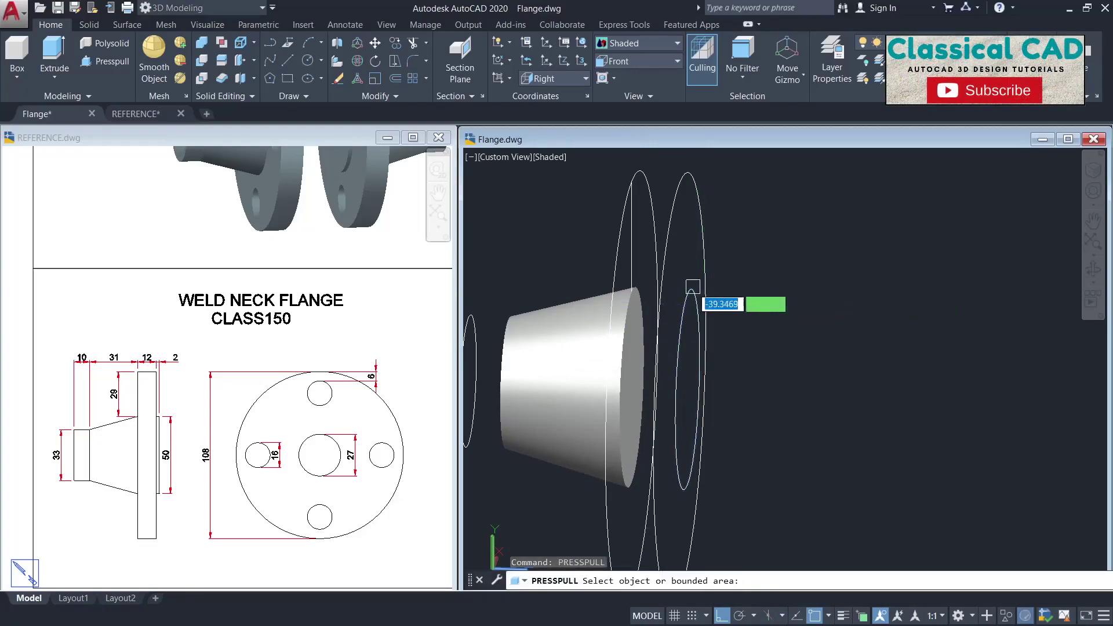
left_click(690, 287)
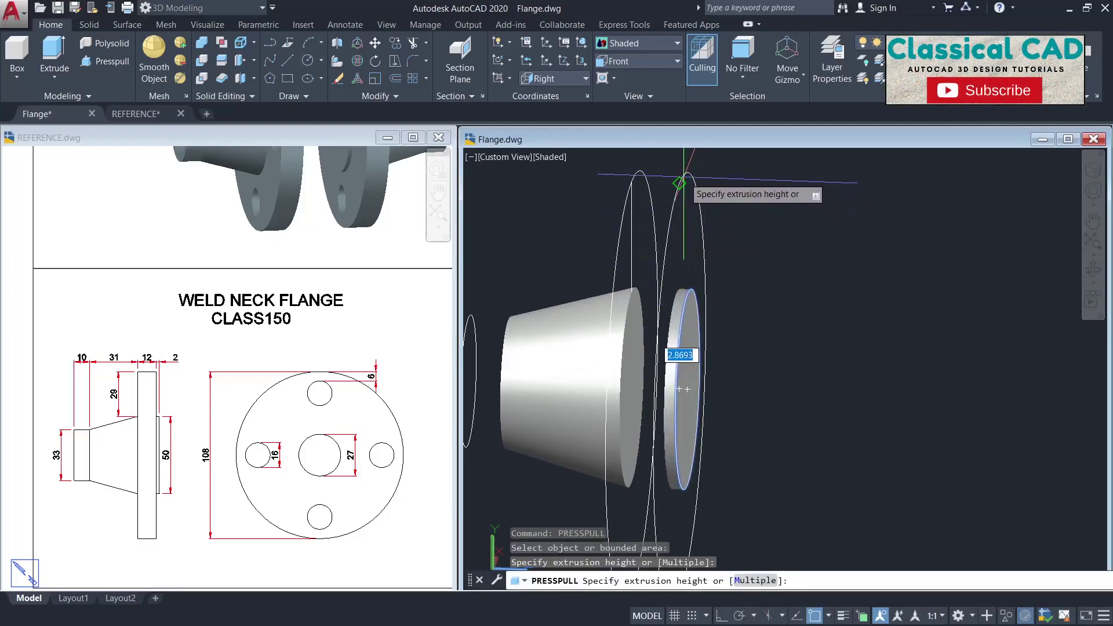
middle_click_drag(687, 185, 762, 235)
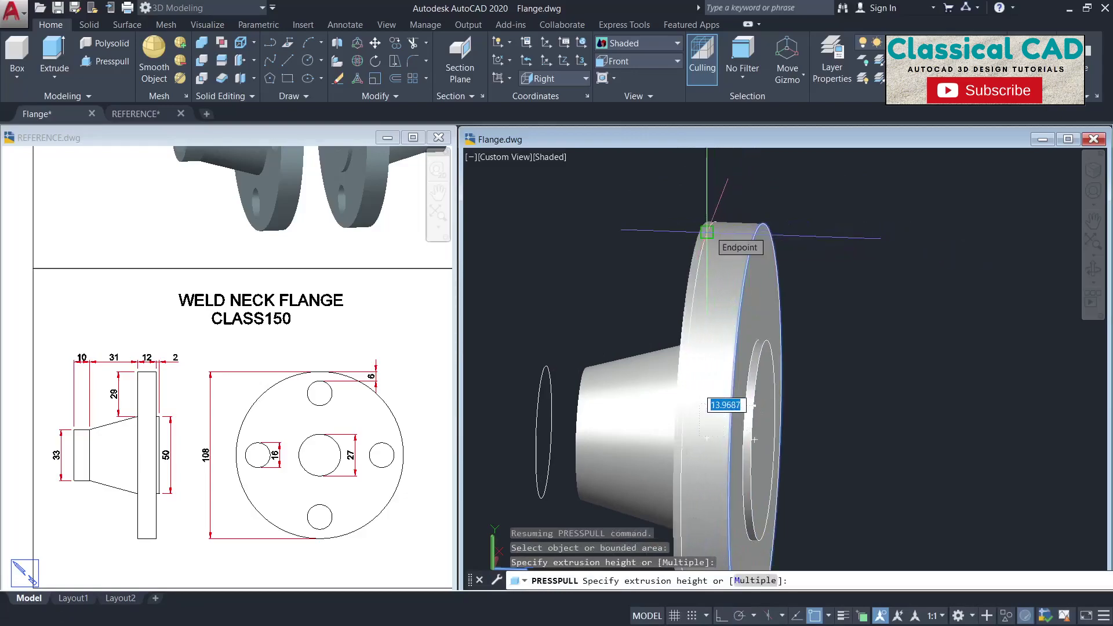
left_click(707, 231)
- Presspull the outer 33-diameter neck circle 10 units to the centre of the tapered hub's small end
left_click(545, 406)
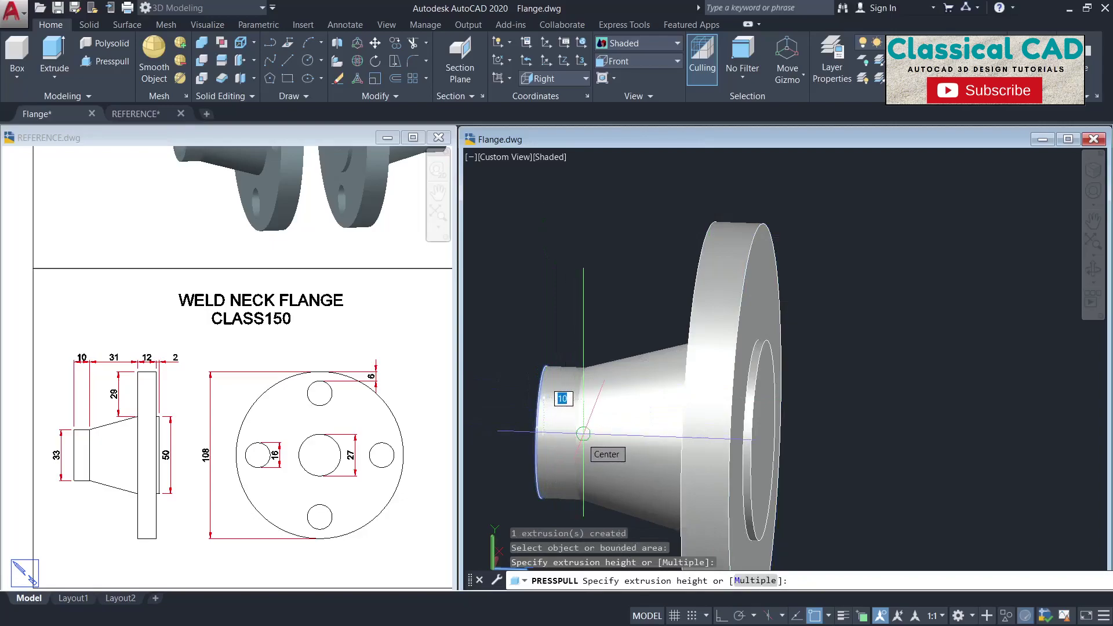
left_click(584, 433)
key("Return")
middle_click_drag(777, 360, 755, 336, "shift")
scroll(757, 360, "down", 1)
middle_click_drag(790, 292, 807, 293, "shift")
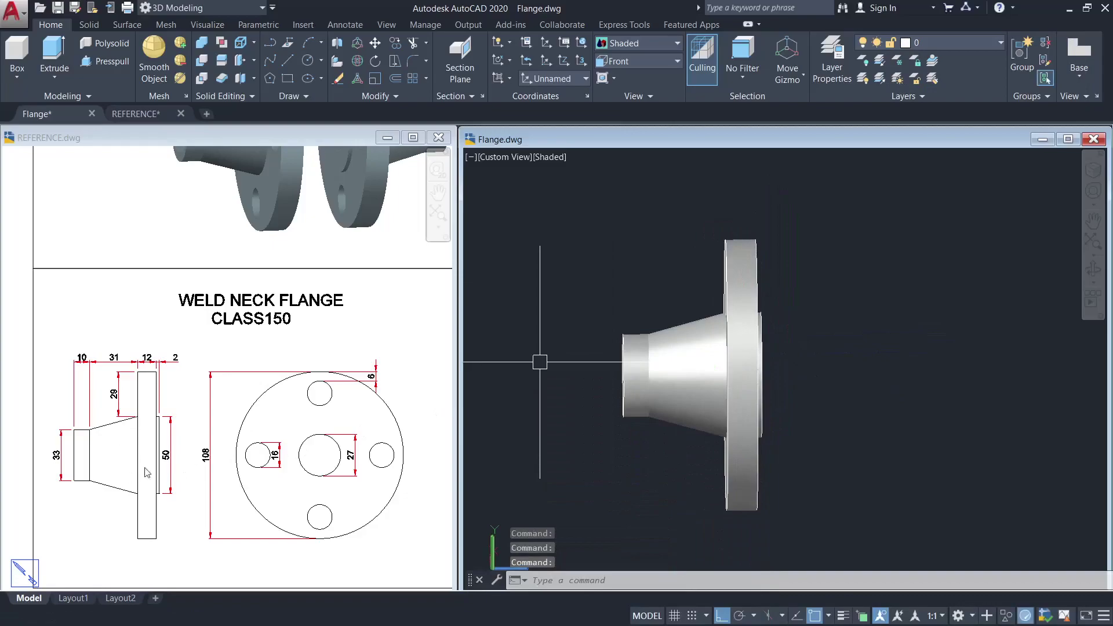
- Draw a horizontal line along the flange axis from the raised face's centre outward, away from the neck
left_click(845, 328)
key("Escape")
middle_click_drag(906, 347, 777, 333)
left_click(800, 385)
key("Escape")
type("l")
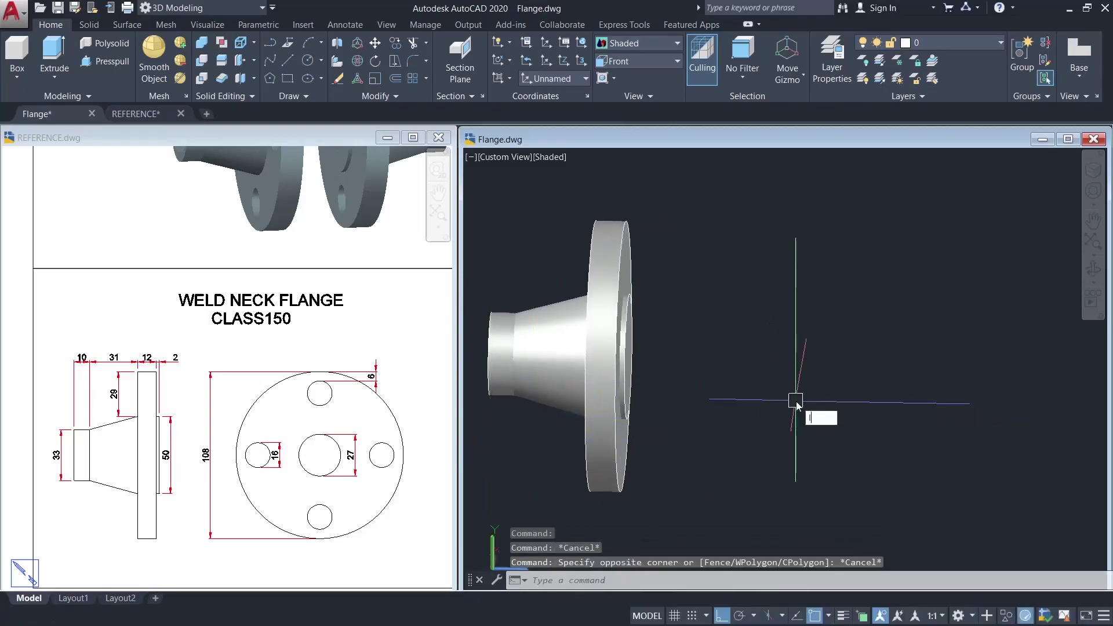
key("Return")
left_click(624, 356)
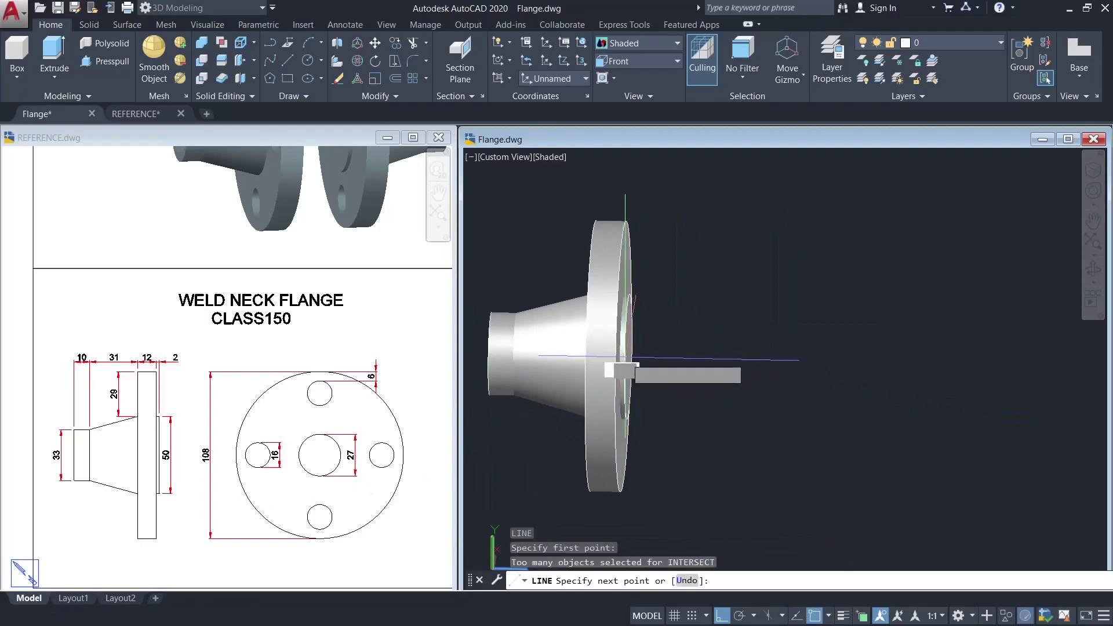
left_click(952, 416)
key("Escape")
- Set the UCS to Front and draw a 108-diameter circle centred on the axis line's free end
middle_click_drag(958, 389, 828, 367)
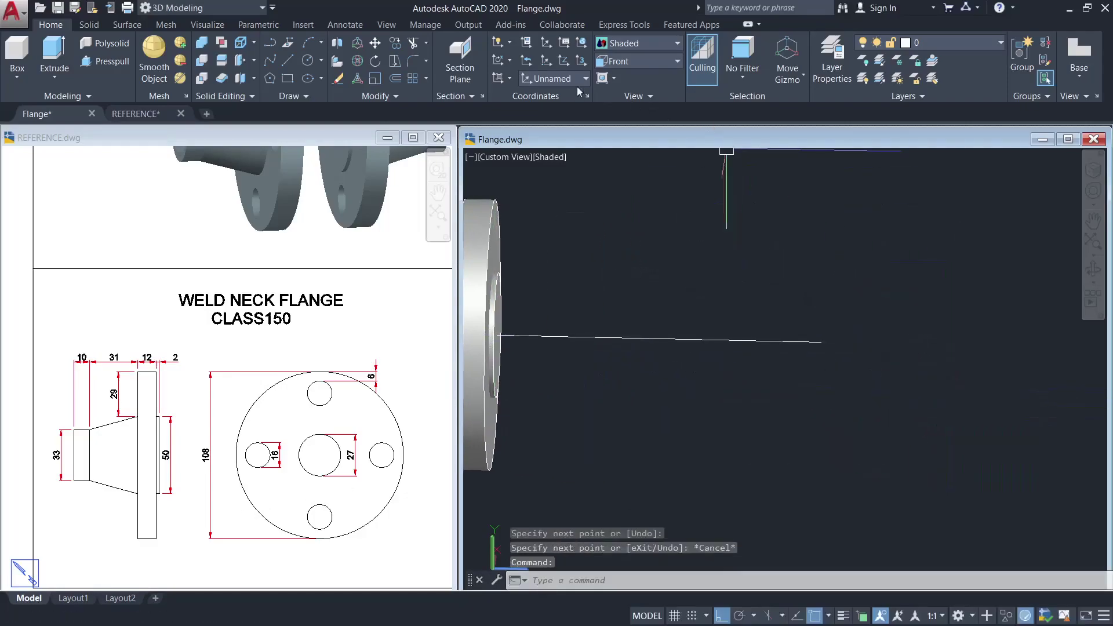
left_click(554, 81)
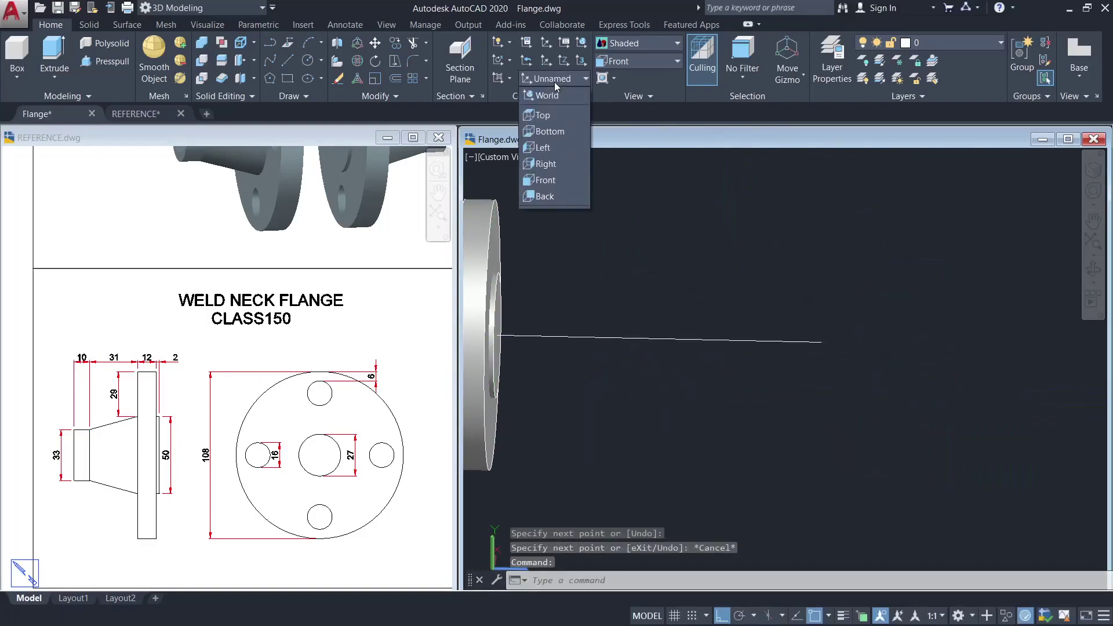
left_click(539, 178)
type("c")
key("Return")
left_click(821, 342)
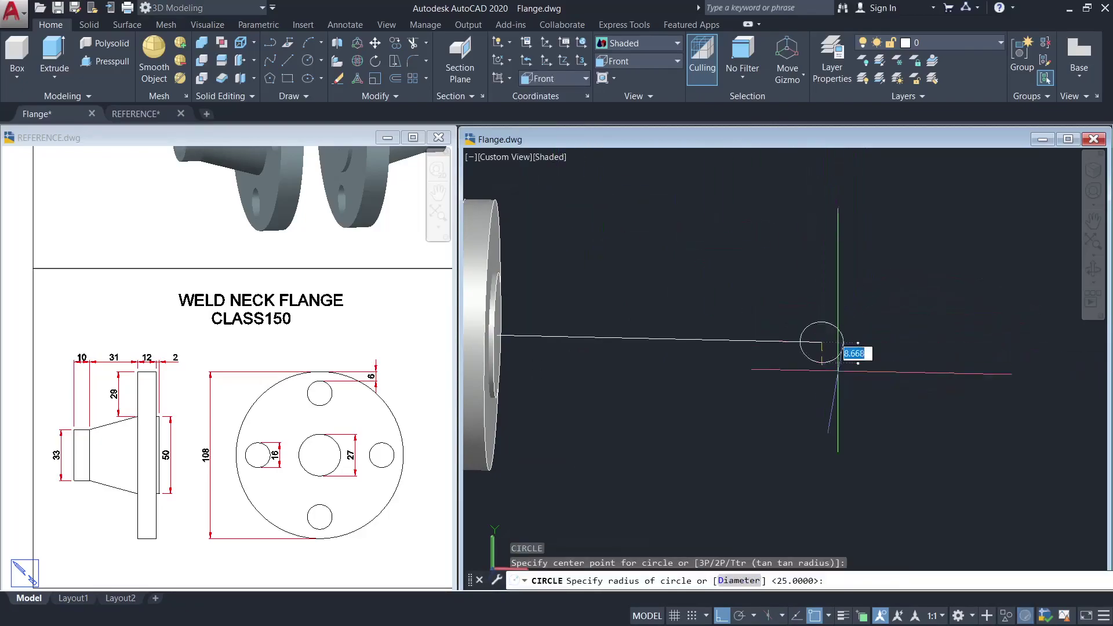
type("d")
key("Return")
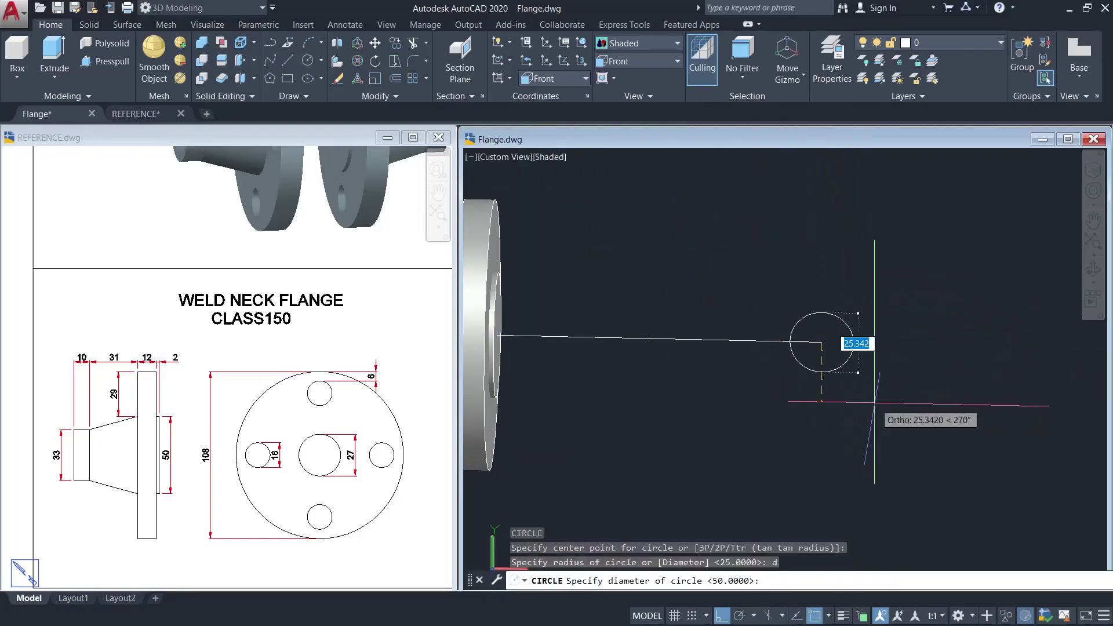
type("108")
key("Return")
key("Escape")
- Switch to the Front view and draw a 27-diameter bore circle concentric with the separate 108-diameter circle
middle_click_drag(864, 355, 801, 365)
left_click(635, 62)
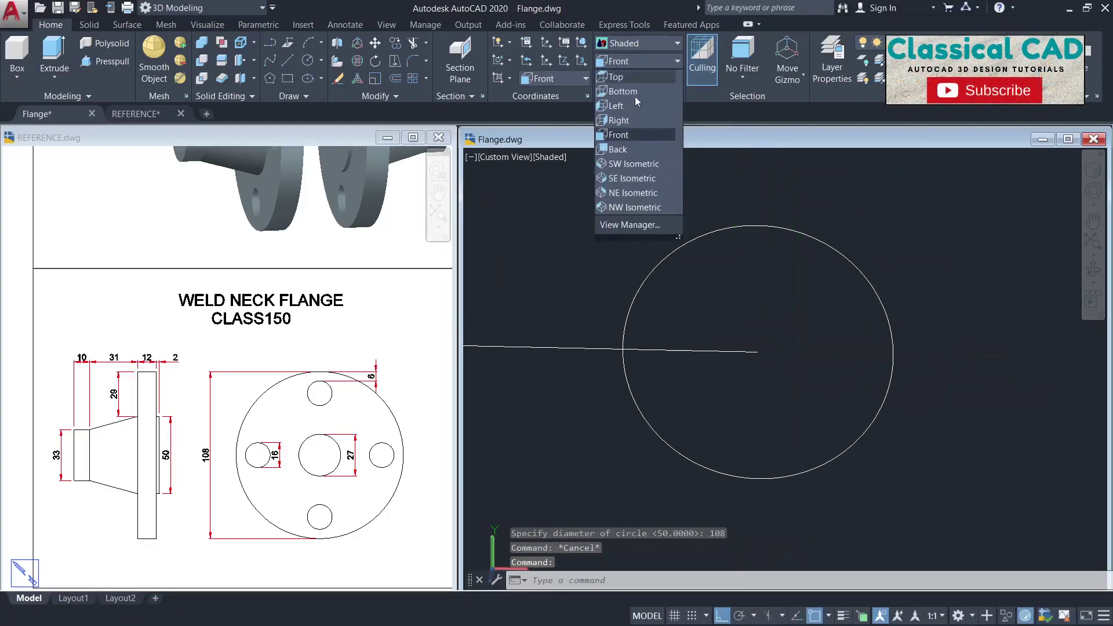
left_click(630, 135)
scroll(818, 404, "up", 2)
key("Escape")
middle_click_drag(815, 433, 802, 380)
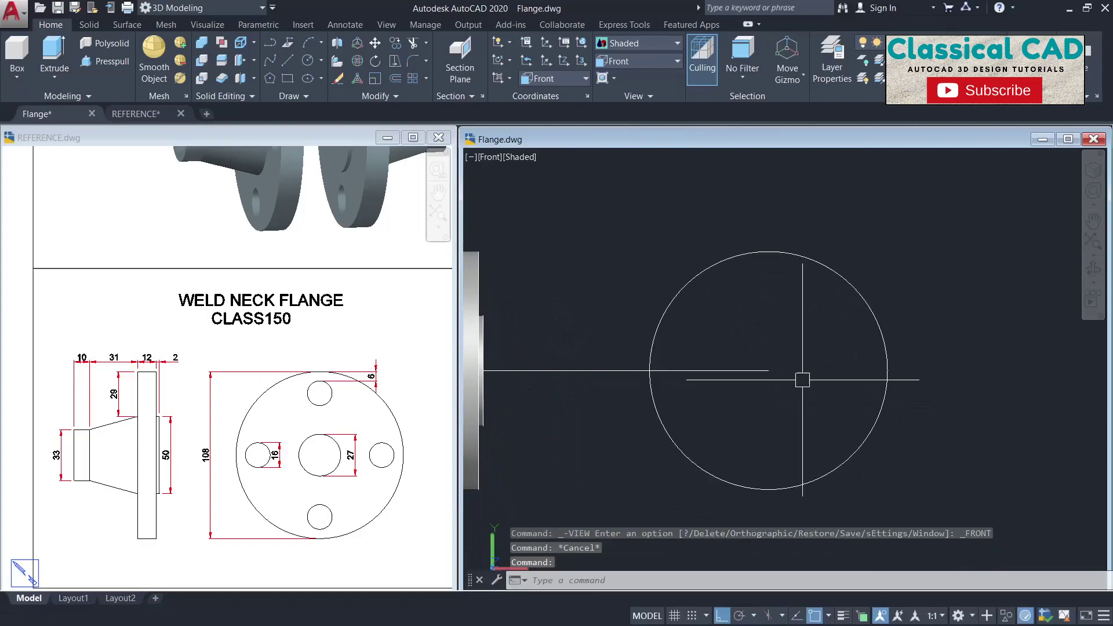
type("c")
key("Return")
left_click(768, 370)
type("d")
key("Return")
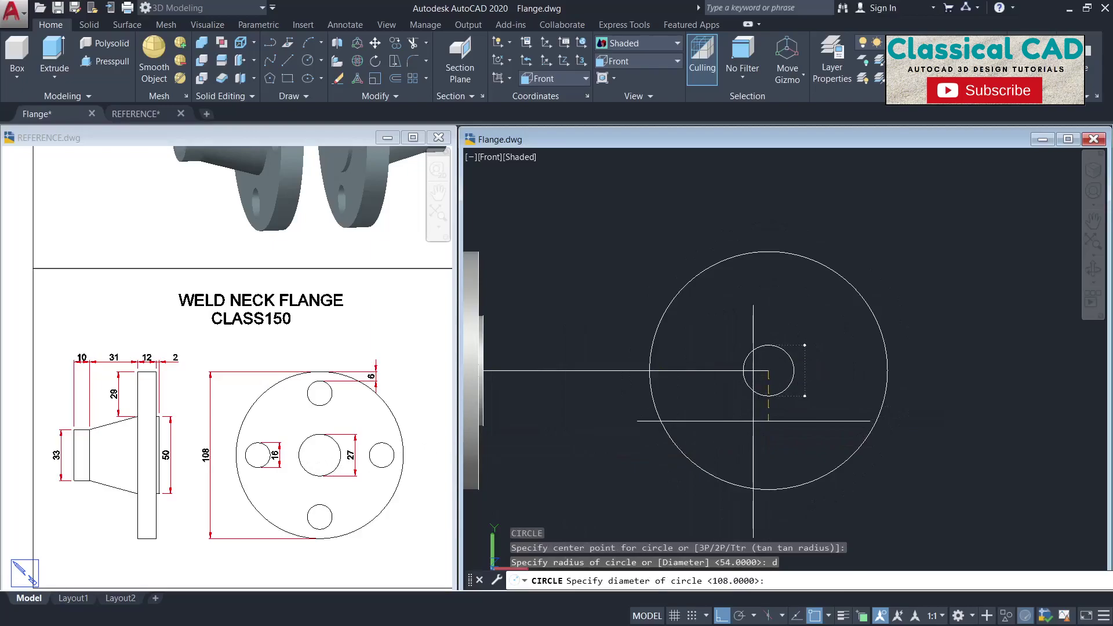
type("27")
key("Return")
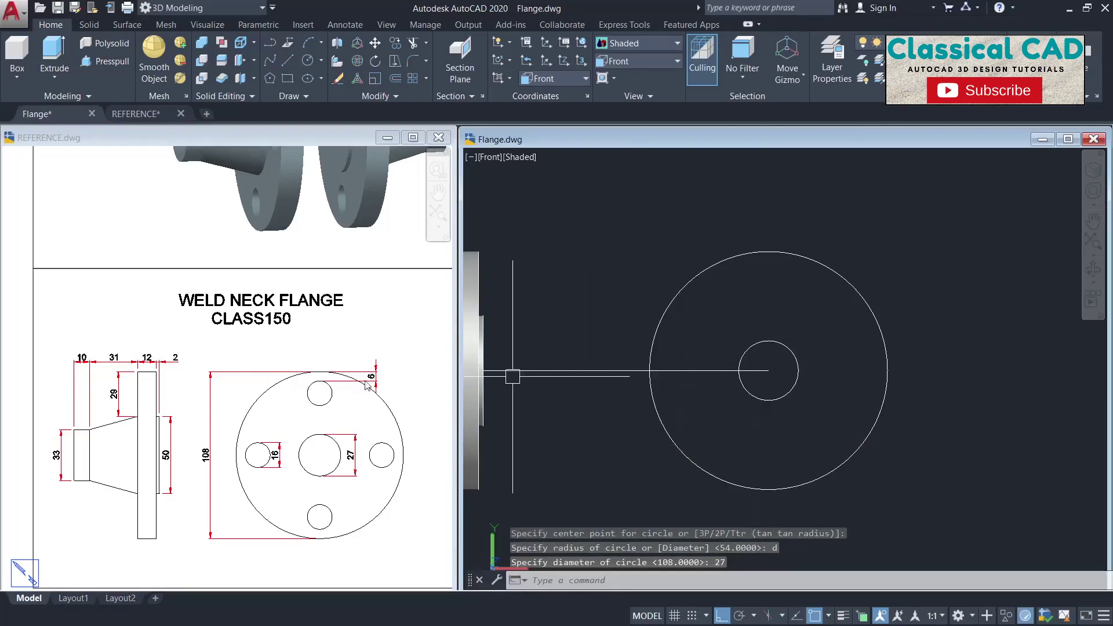
- Draw a 6-unit line straight down from the top quadrant of the 108-diameter circle
type("l")
key("Return")
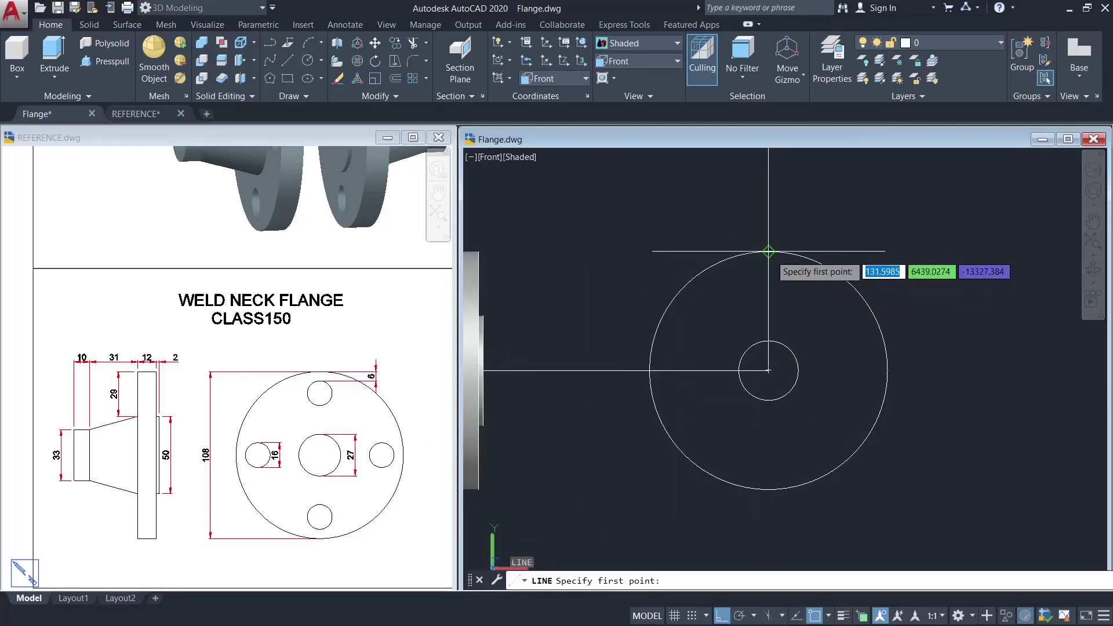
left_click(768, 251)
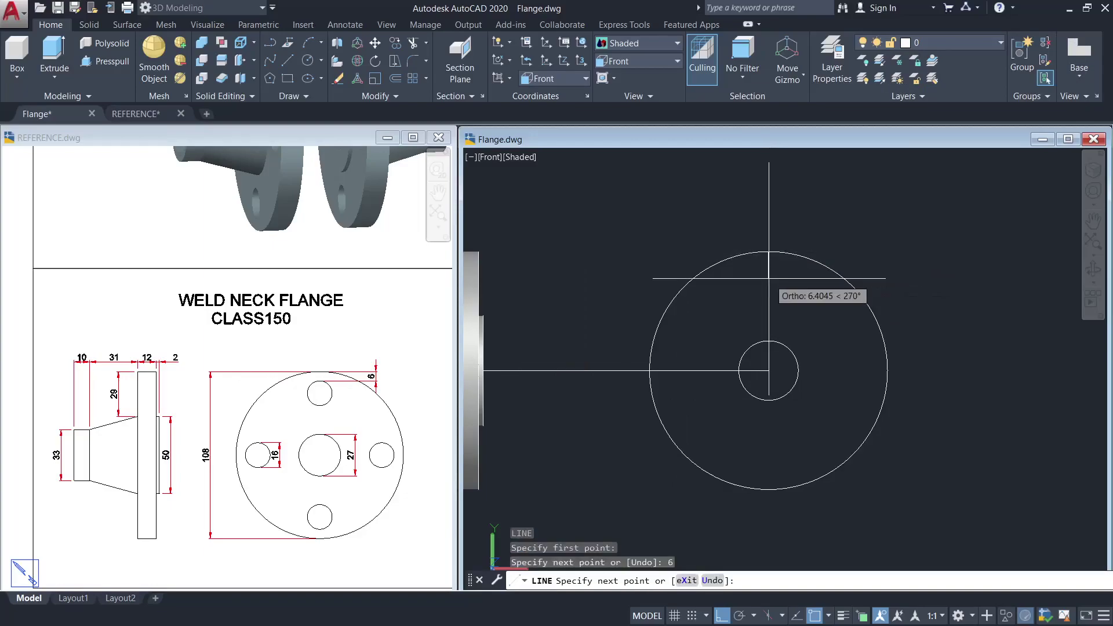
type("6")
key("Return")
key("Escape")
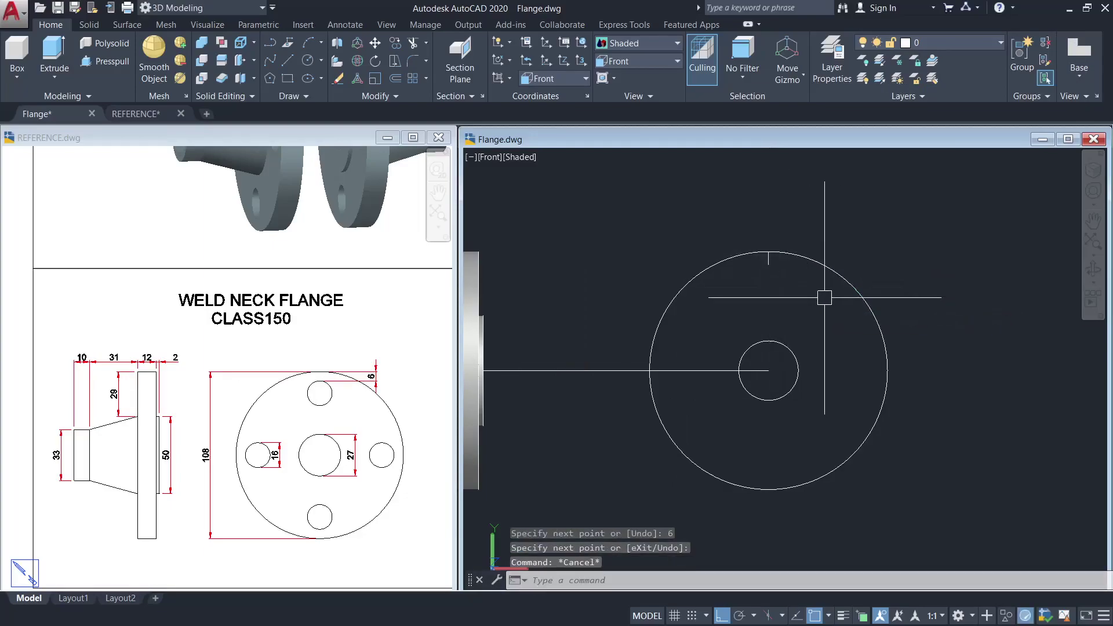
- Draw a 16-diameter bolt-hole circle centred on the lower end of the 6-unit line
type("c")
key("Return")
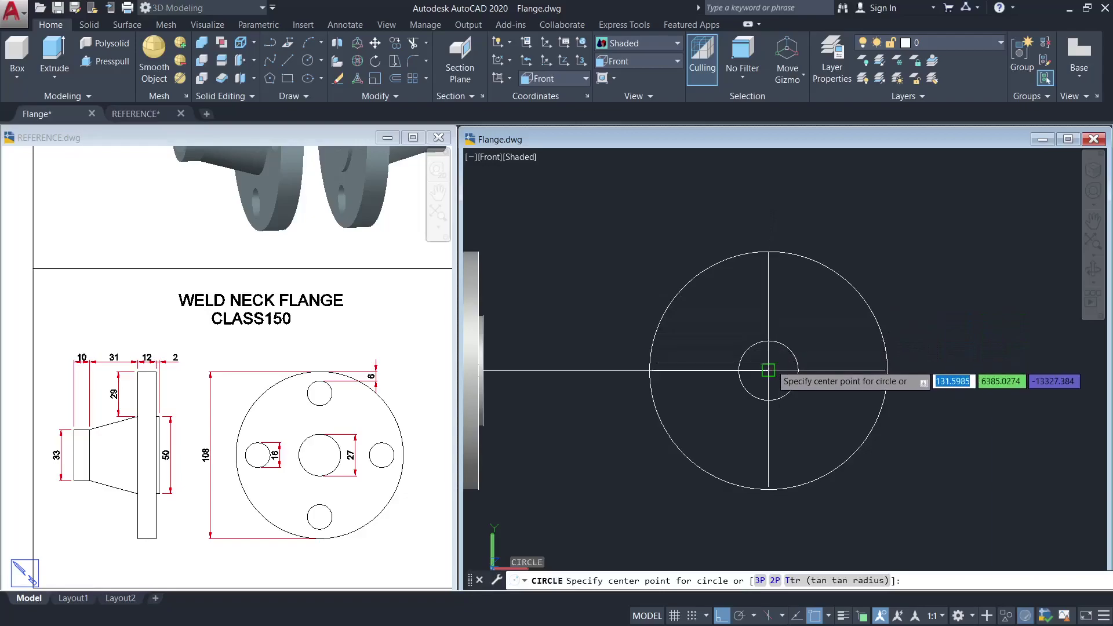
left_click(768, 265)
type("d")
key("Return")
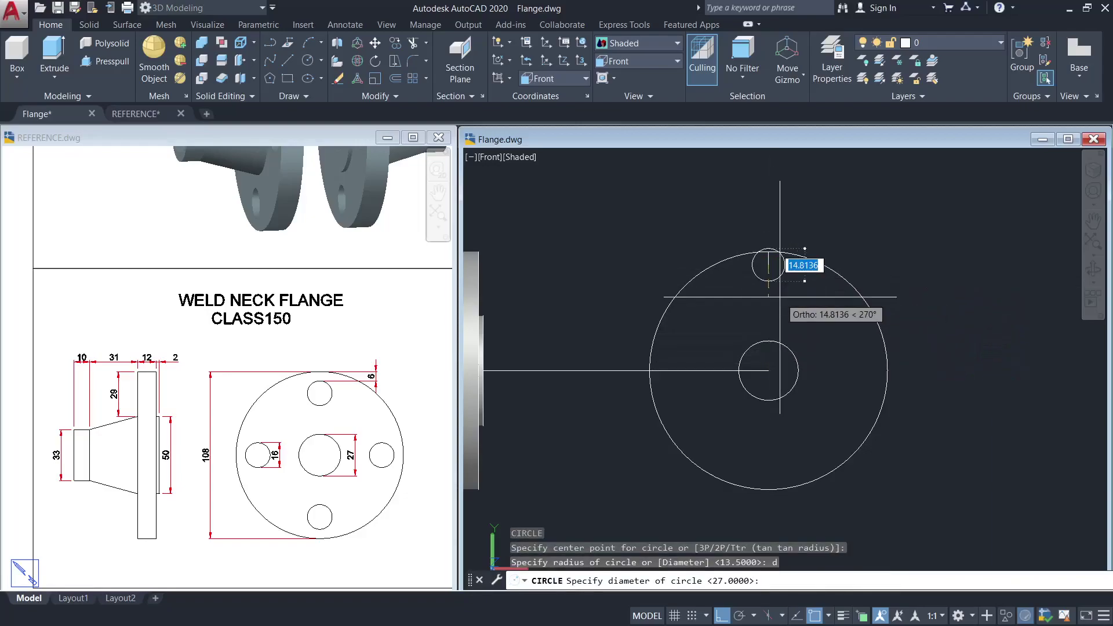
key("Return")
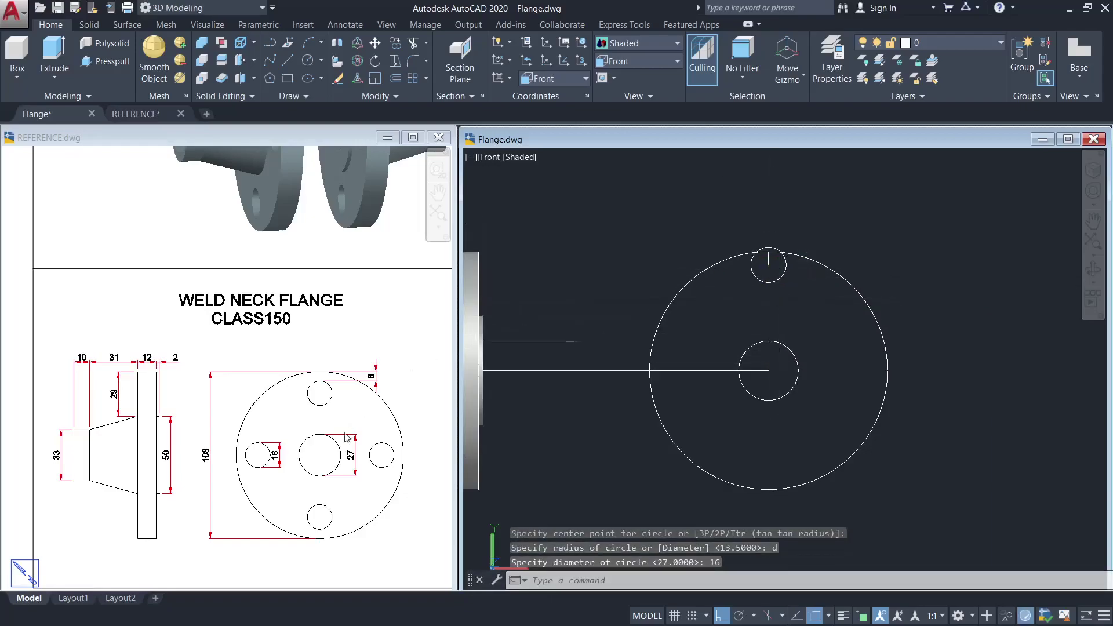
- Move the 16-diameter circle down so its top quadrant meets the lower end of the 6-unit line
left_click(768, 282)
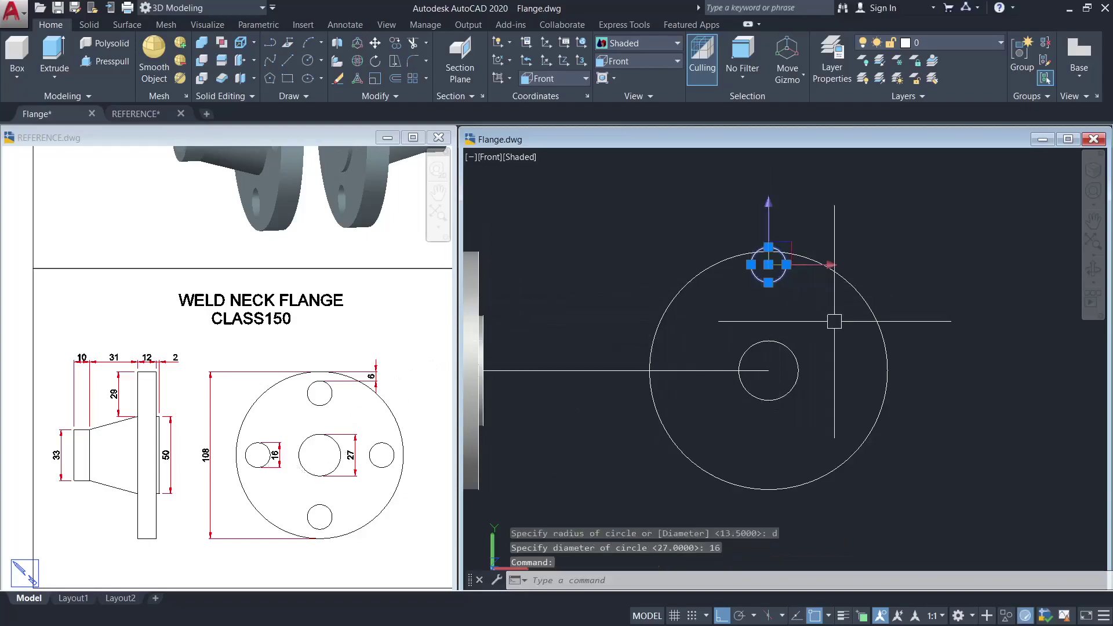
type("m")
key("Return")
scroll(748, 261, "up", 3)
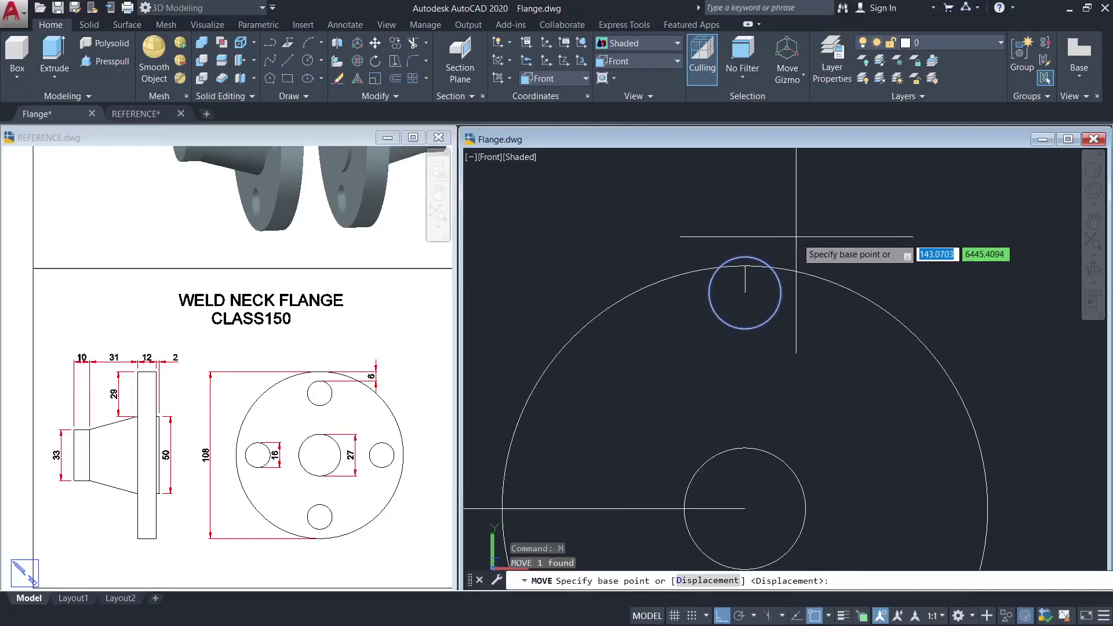
left_click(745, 256)
key("Escape")
scroll(782, 348, "down", 2)
middle_click_drag(725, 433, 758, 383)
key("Escape")
left_click(726, 419)
left_click(716, 390)
key("Escape")
key("Escape")
key("Escape")
- Polar-array the 16-diameter circle around the bore's centre with 4 items over 360 degrees
type("arr")
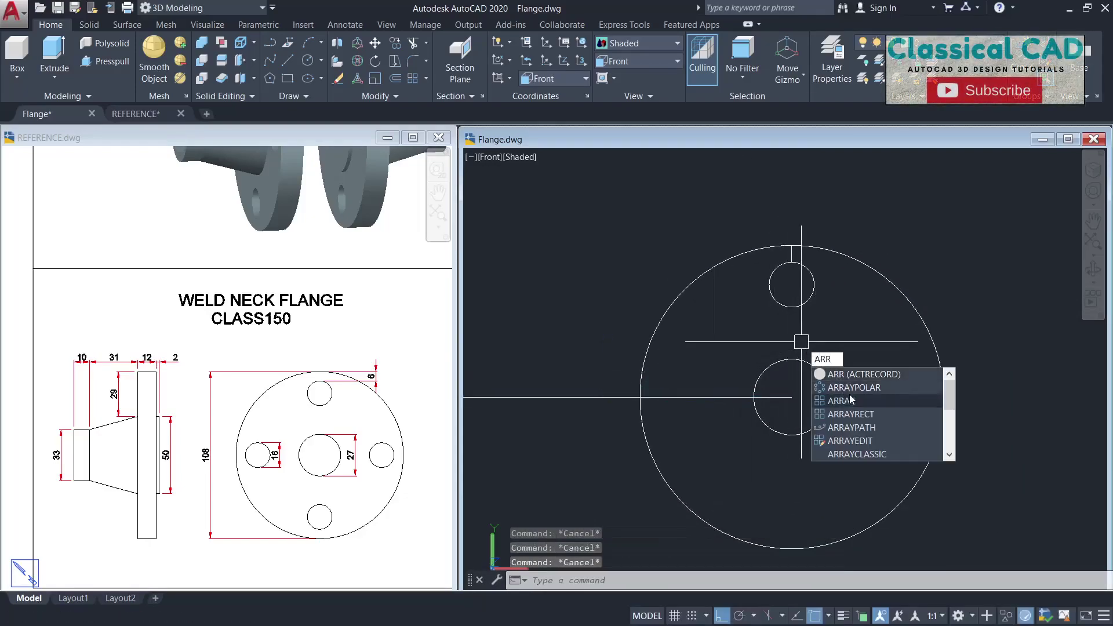
left_click(855, 388)
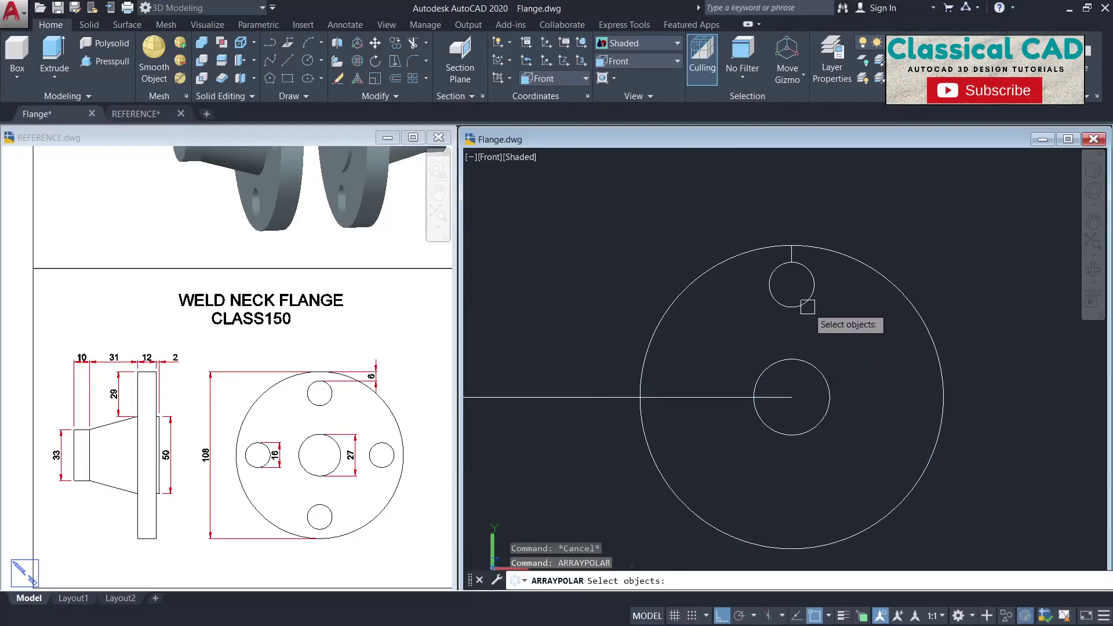
left_click(808, 307)
key("Return")
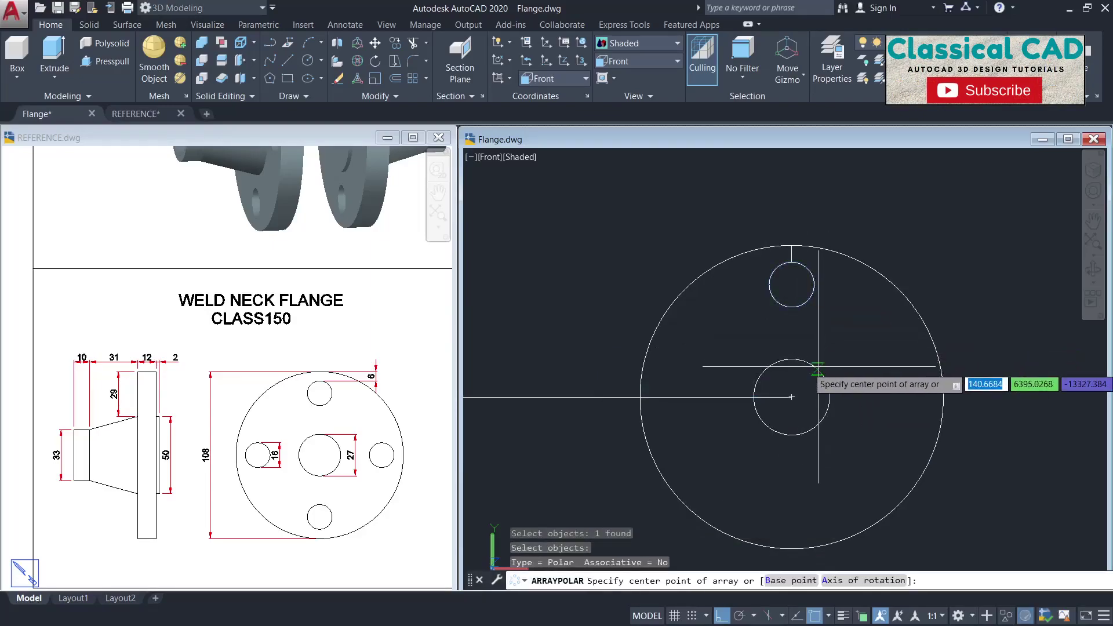
left_click(791, 397)
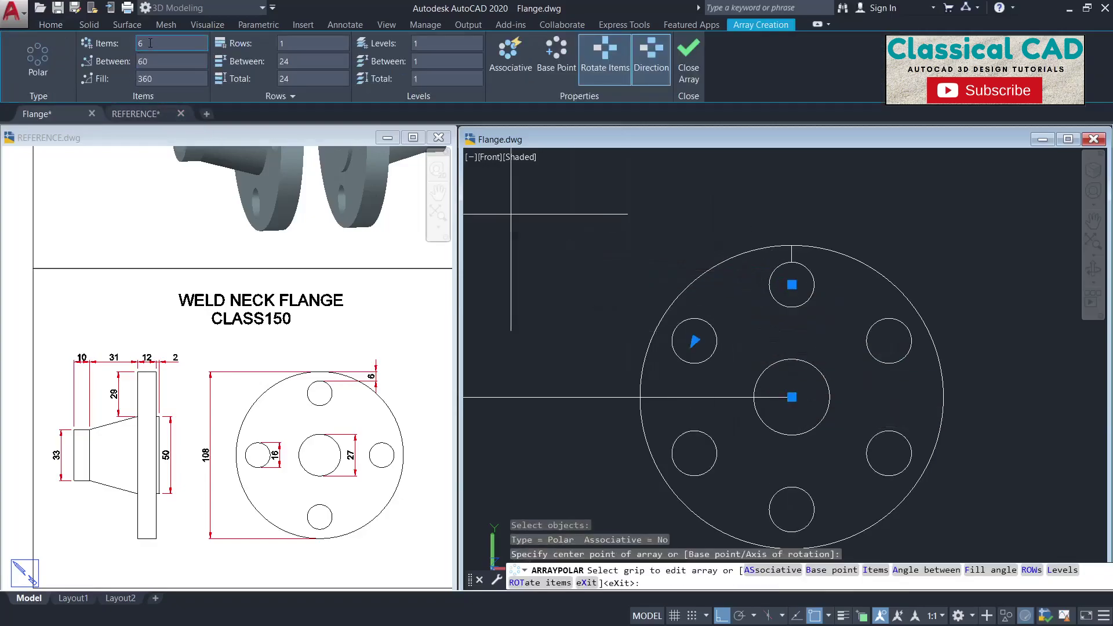
type("4")
key("Return")
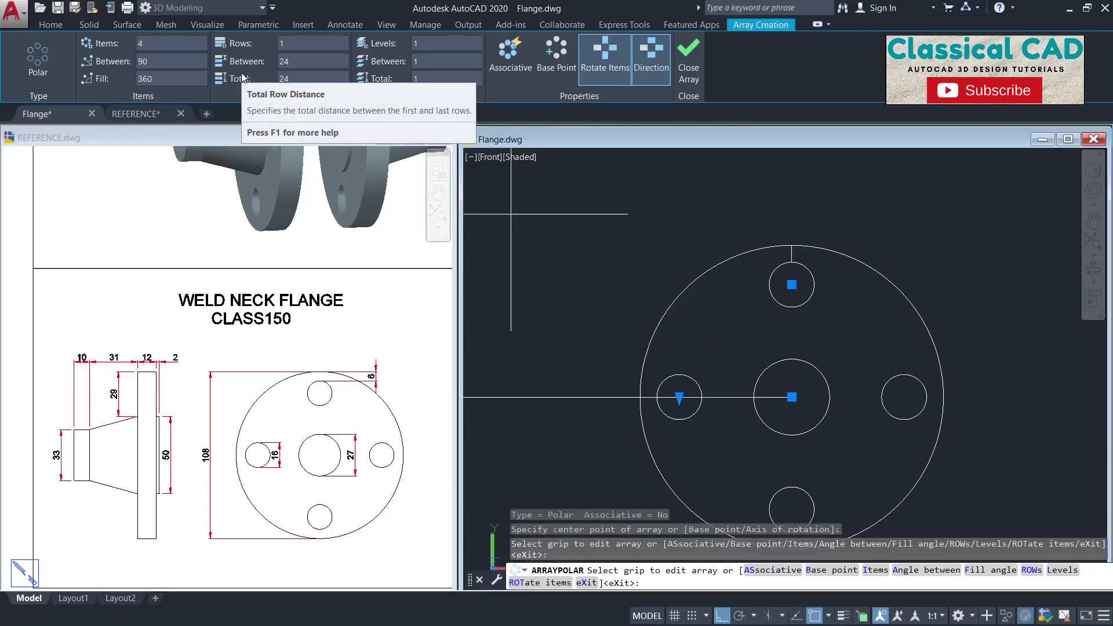
key("Escape")
key("Escape")
- 3D-rotate the whole circle profile a quarter turn about the vertical axis through its centre, making it parallel to the flange face
scroll(511, 226, "down", 2)
mouse_move(914, 337)
middle_mouse_down("shift")
mouse_move(644, 348)
mouse_move(621, 253)
mouse_move(717, 291)
mouse_move(666, 226)
middle_mouse_up("shift")
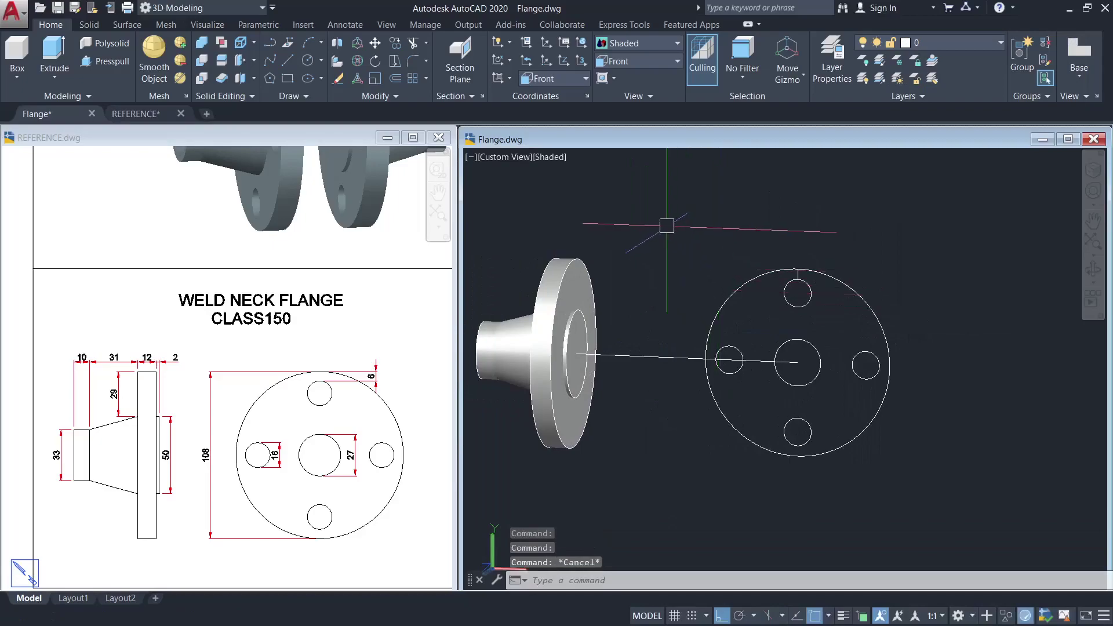
left_click(667, 226)
left_click(933, 489)
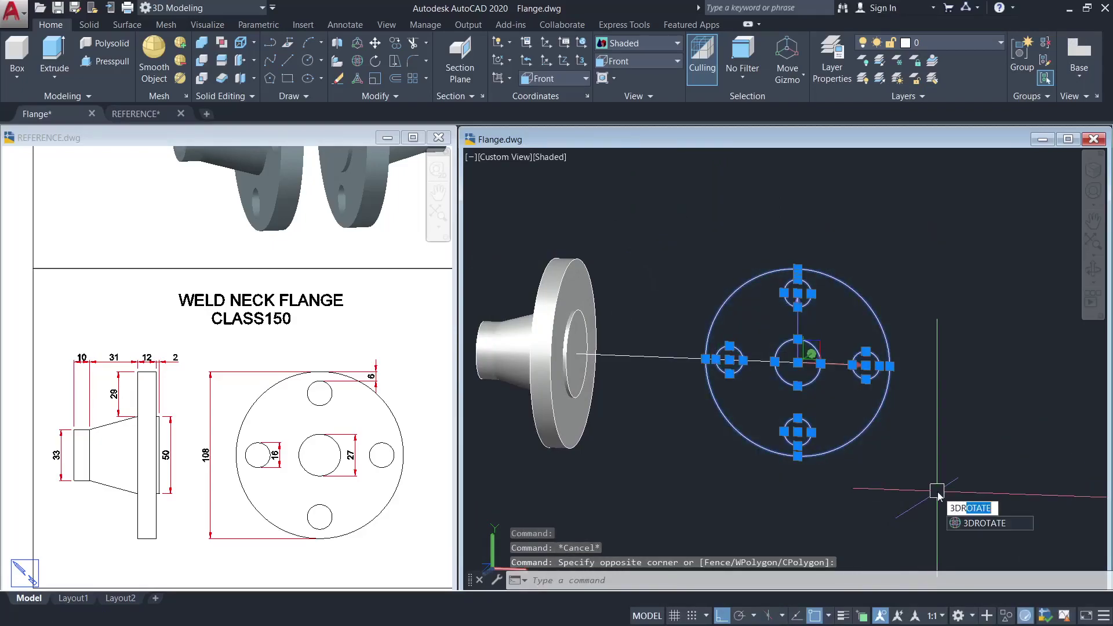
type("3DR")
key("Return")
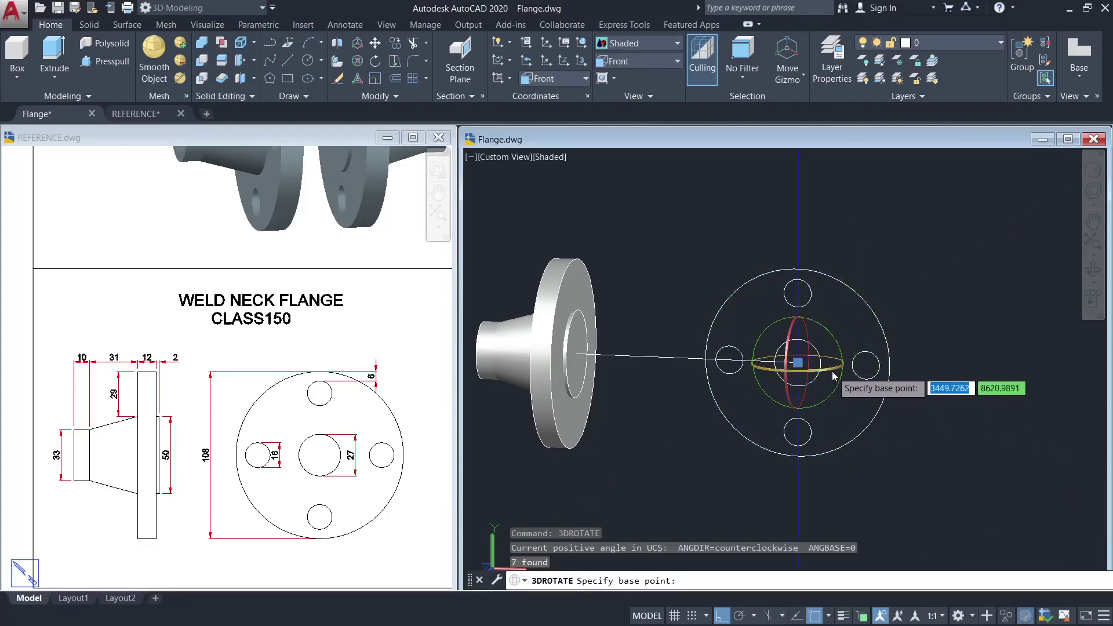
left_click(798, 363)
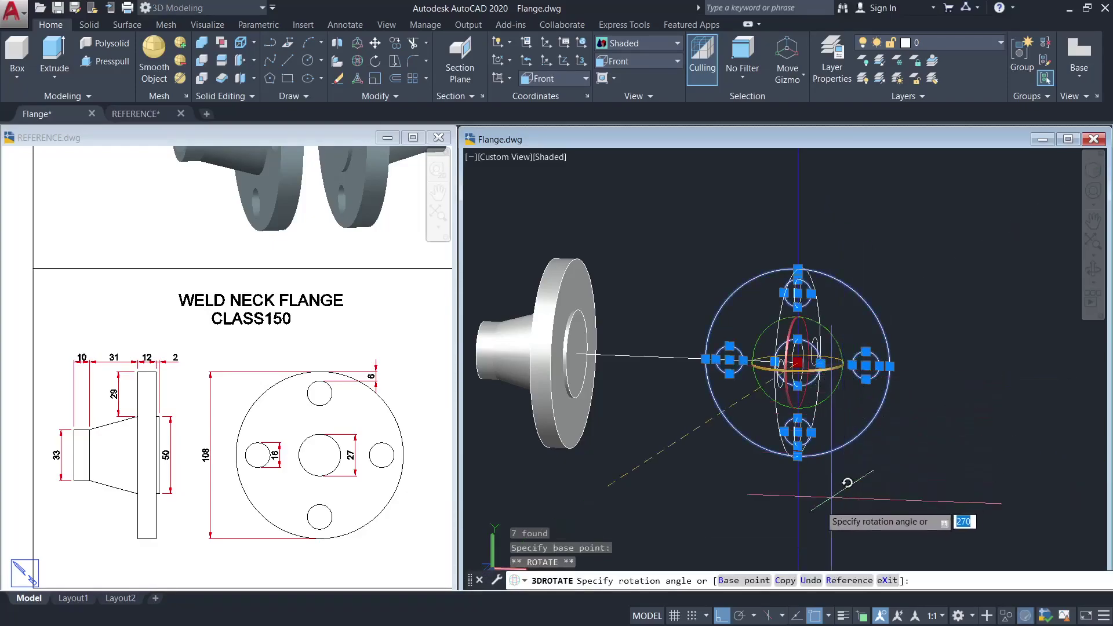
left_click(769, 521)
key("Escape")
- Erase the axis line joining the raised face to the circle profile
left_click(735, 399)
left_click(700, 330)
type("e")
key("Return")
key("Escape")
- Move the tapered neck solid 100 units straight up, clear of the flange disc and the short end cylinder
mouse_move(622, 324)
middle_mouse_down()
mouse_move(748, 368)
mouse_move(753, 347)
mouse_move(696, 384)
middle_mouse_up()
key("Escape")
left_click(636, 395)
middle_click_drag(516, 299, 540, 348)
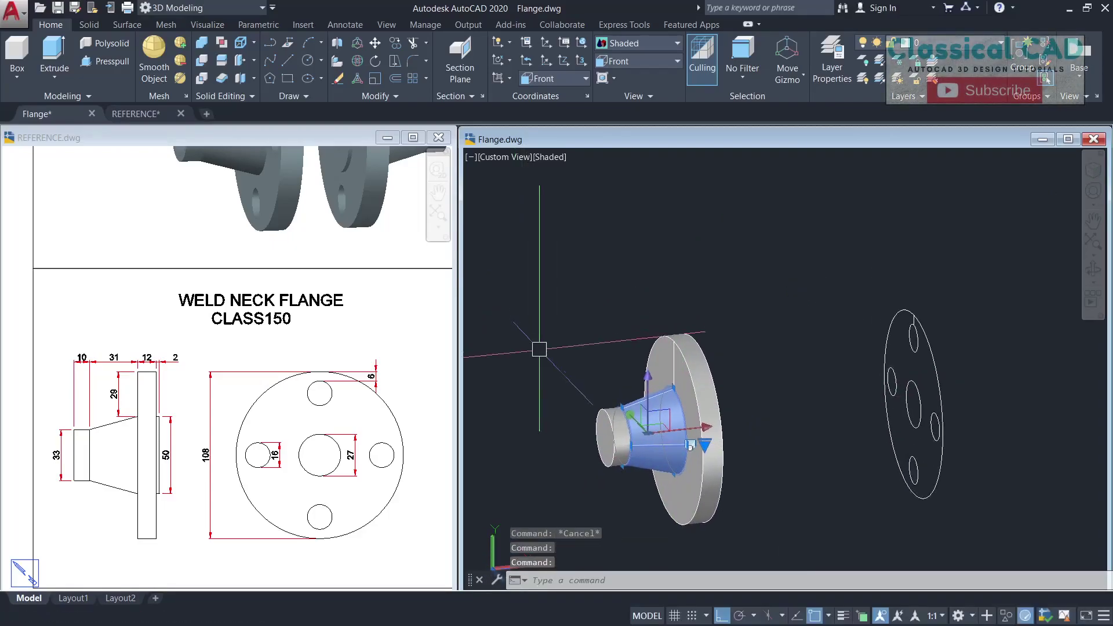
type("m")
key("Return")
left_click(540, 425)
type("1")
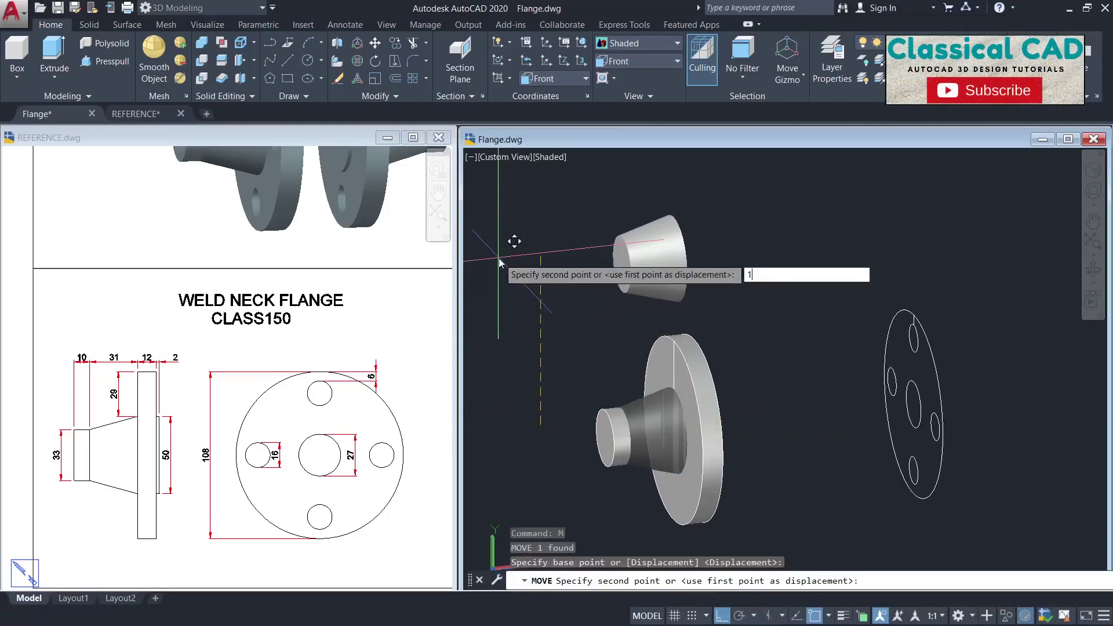
type("00")
key("Return")
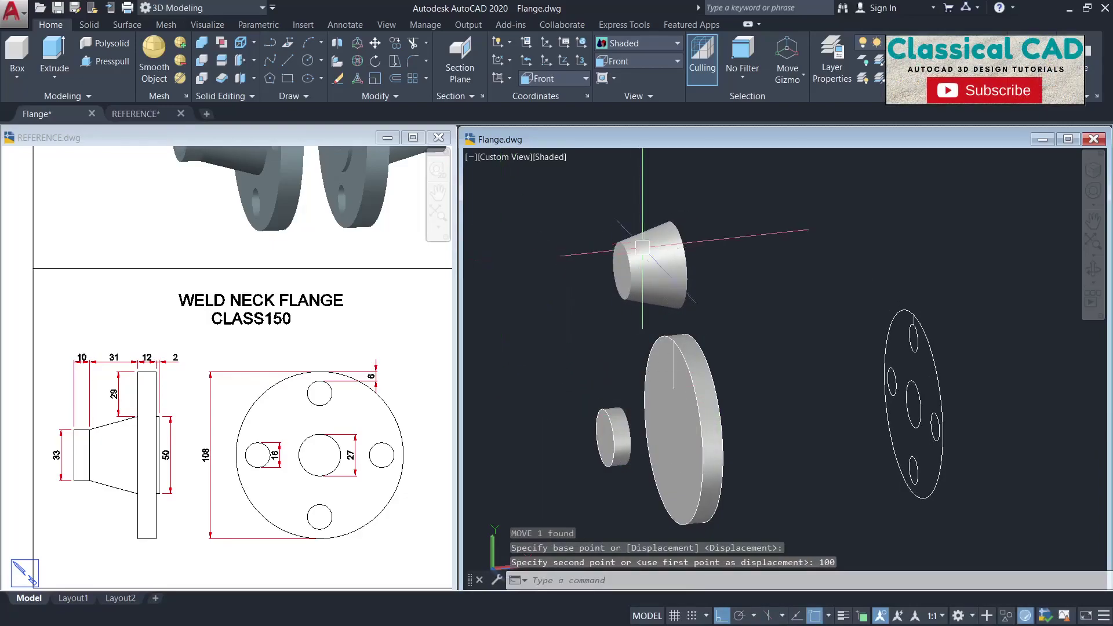
key("Escape")
key("Escape")
- Shell the tapered neck solid with both circular end faces removed and an offset distance of 3
scroll(698, 297, "up", 2)
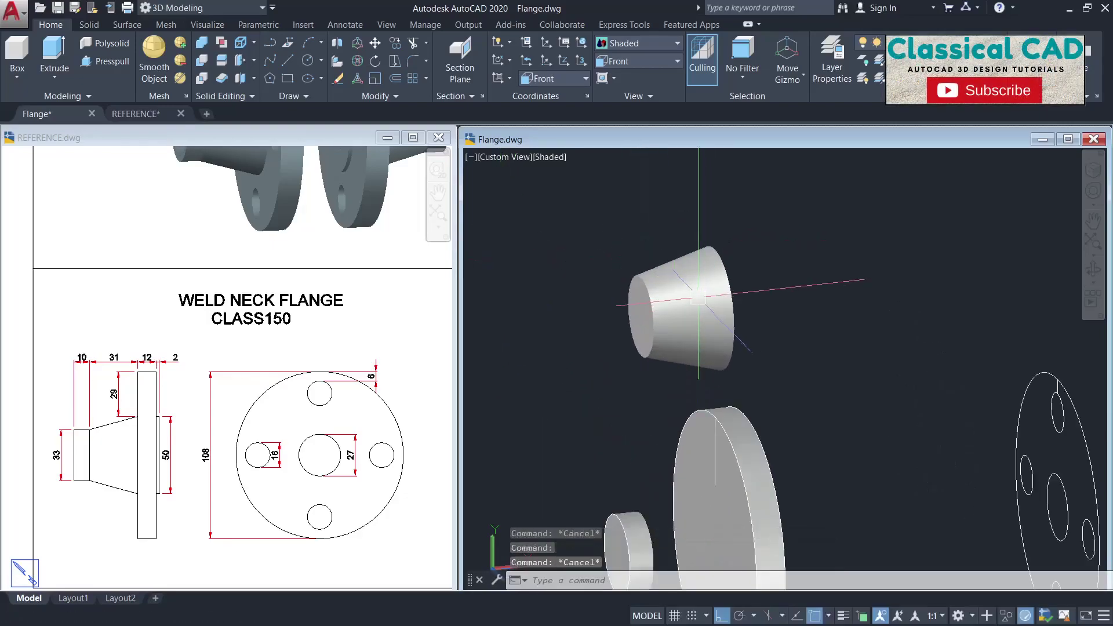
left_click(92, 26)
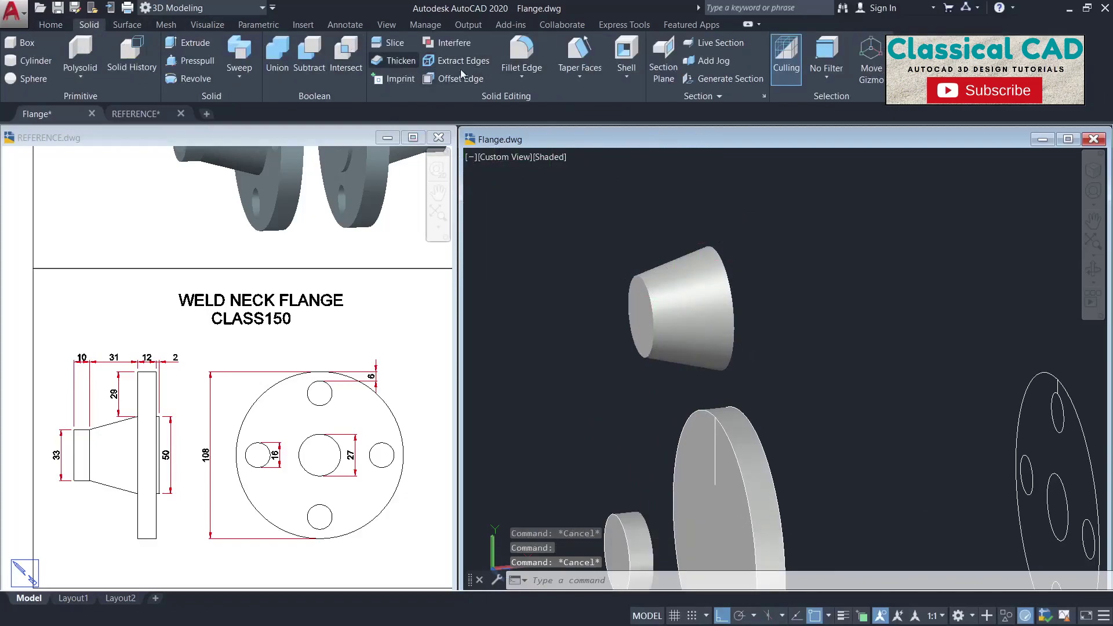
left_click(626, 55)
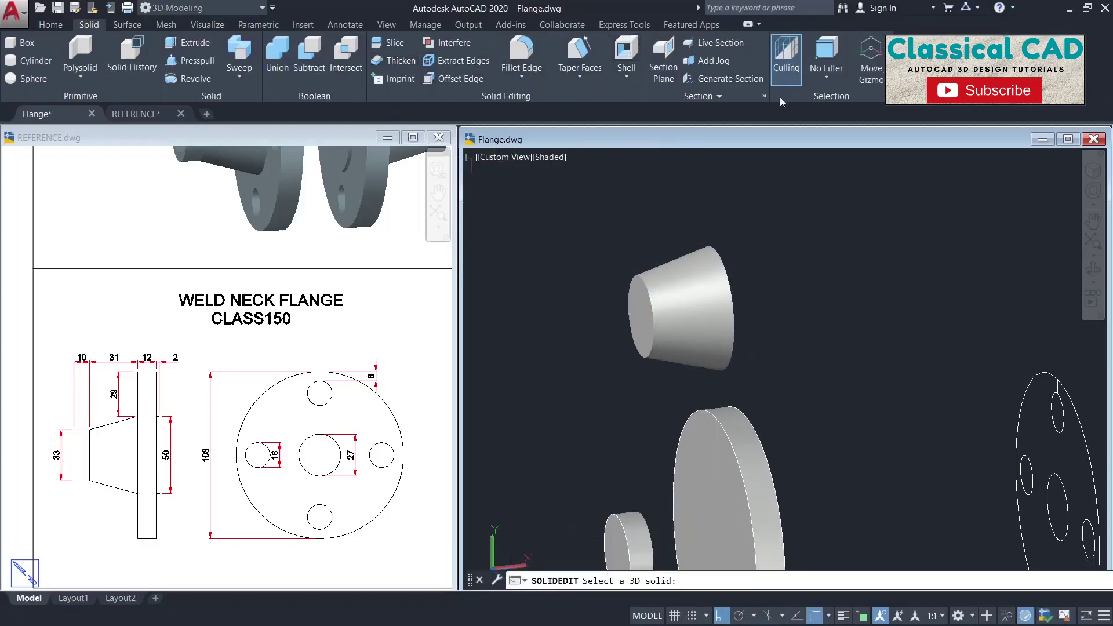
left_click(684, 331)
scroll(679, 310, "up", 2)
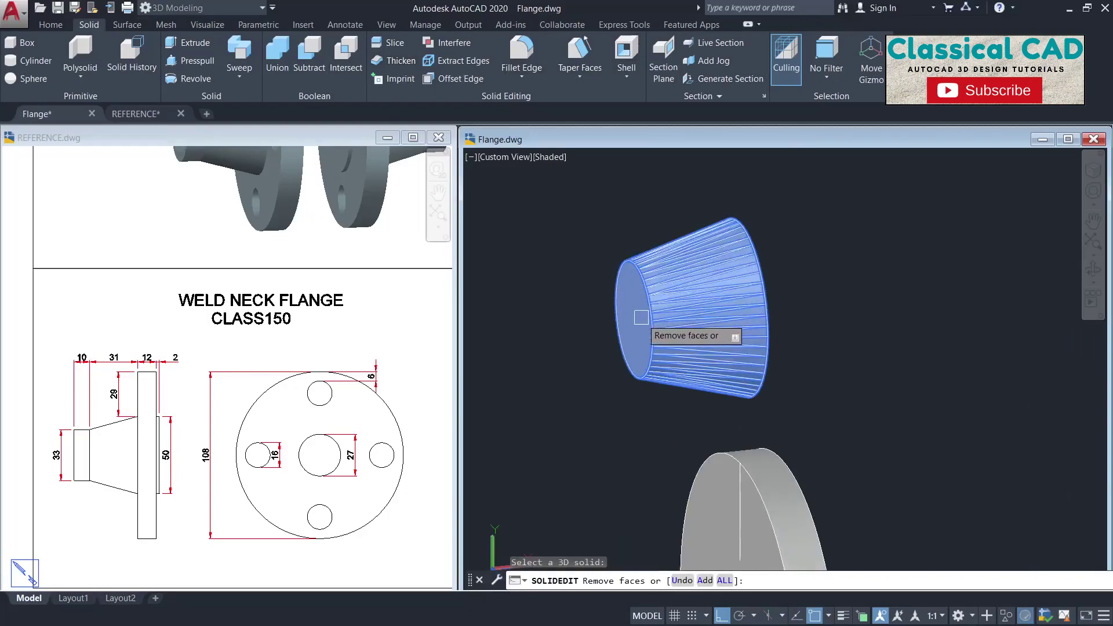
left_click(631, 313)
middle_click_drag(748, 339, 734, 306, "shift")
left_click(741, 292)
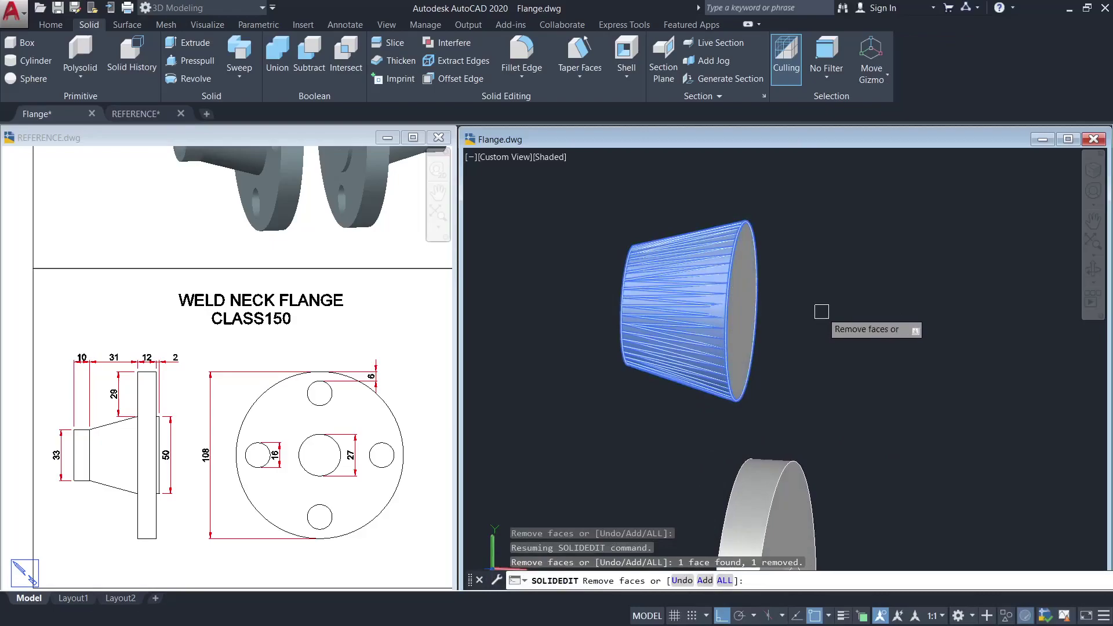
key("Return")
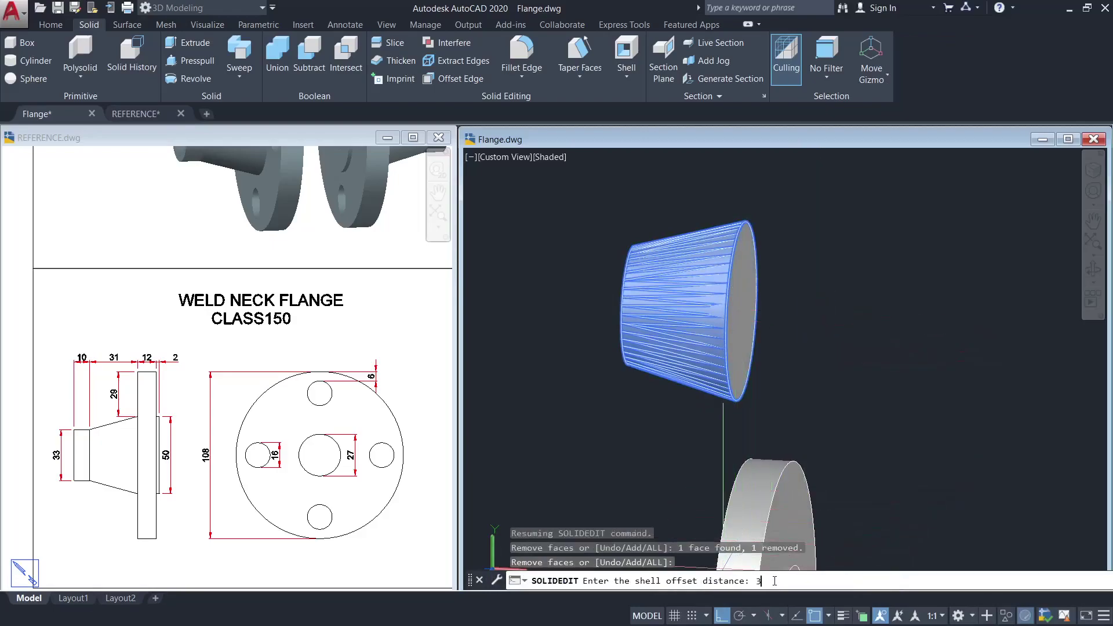
type("3")
key("Return")
key("Escape")
- Move the shelled neck 100 units straight down, back between the end cylinder and the flange disc
scroll(910, 417, "down", 2)
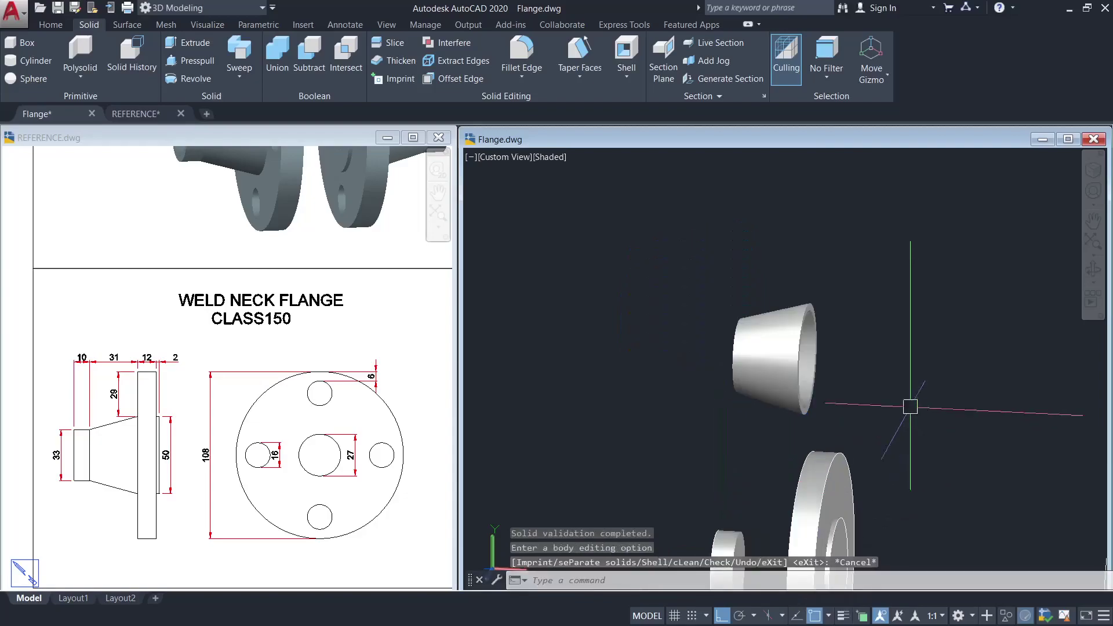
middle_click_drag(887, 366, 852, 261)
middle_click_drag(809, 331, 861, 346, "shift")
key("Escape")
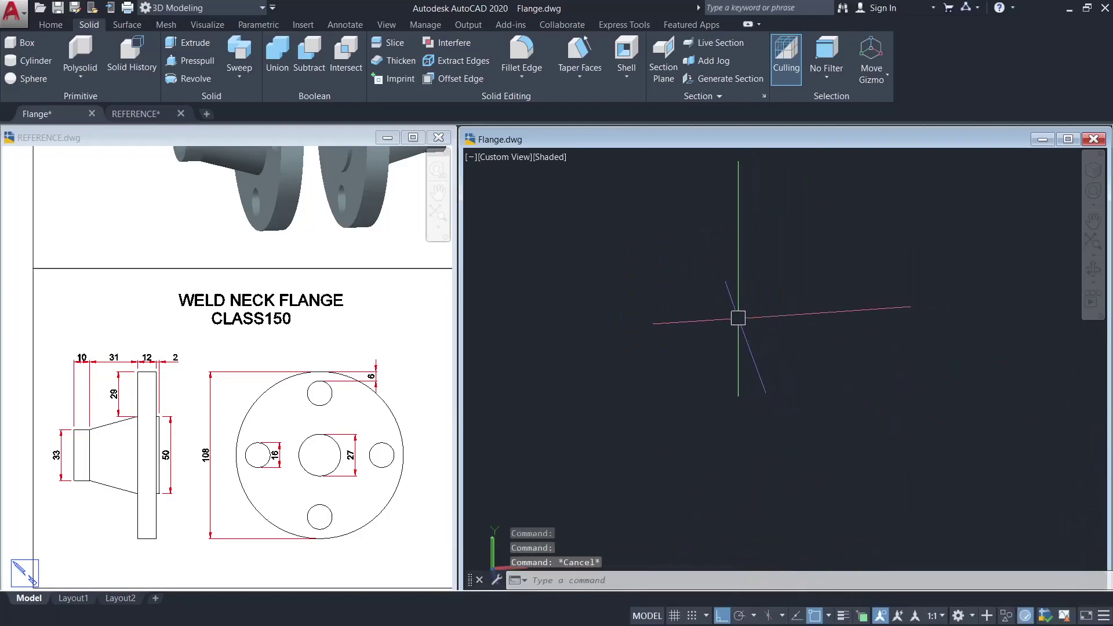
type("z")
key("Return")
type("e")
key("Return")
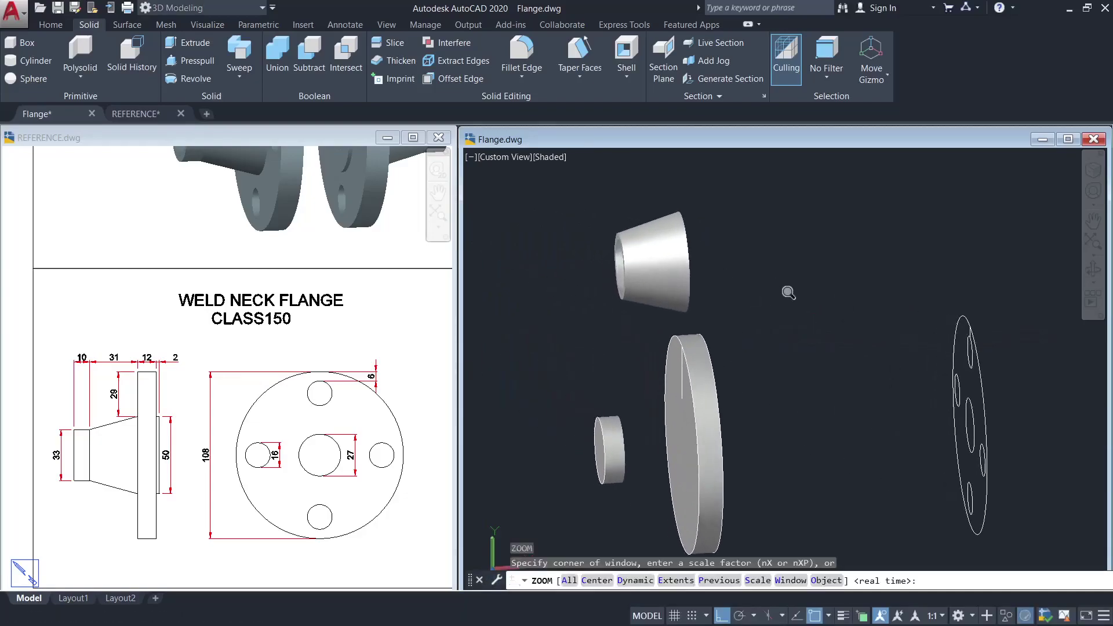
left_click(666, 226)
type("m")
key("Return")
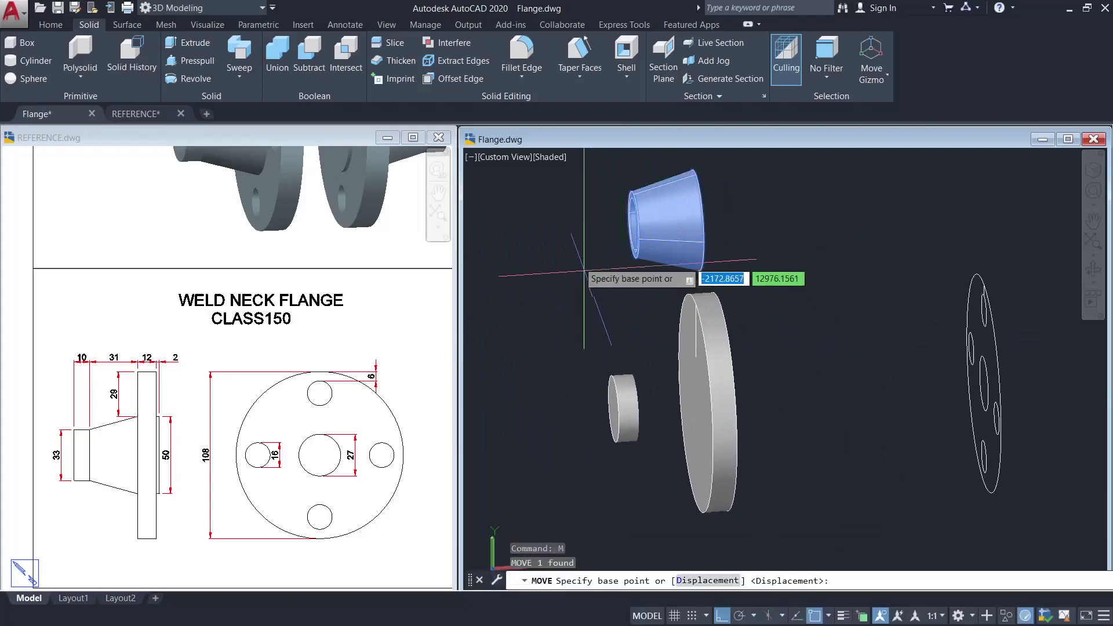
left_click(571, 225)
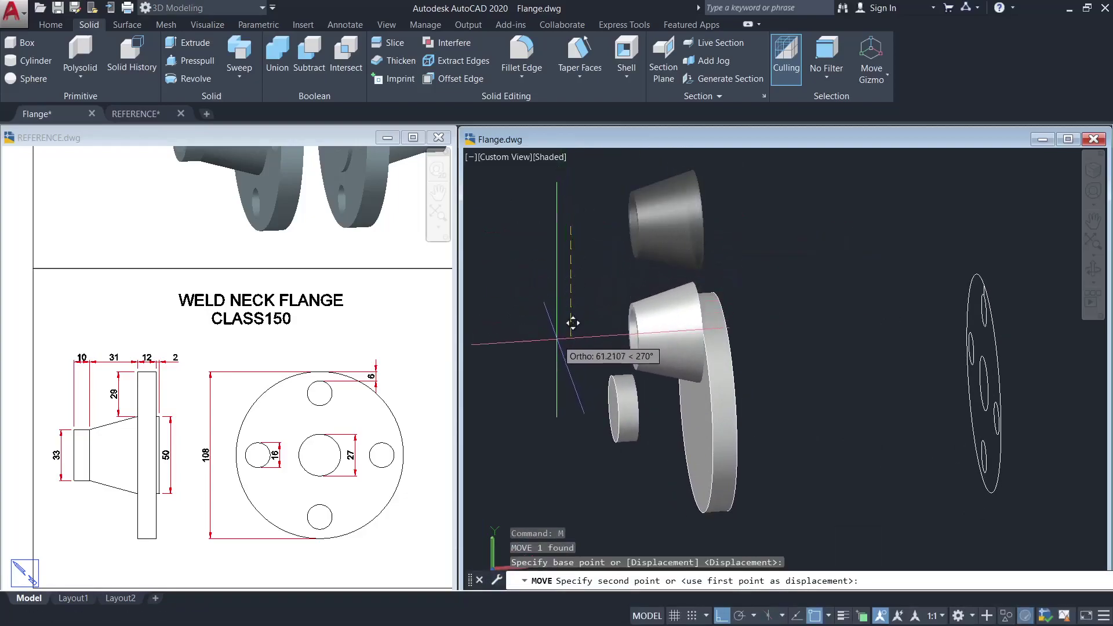
type("100")
key("Return")
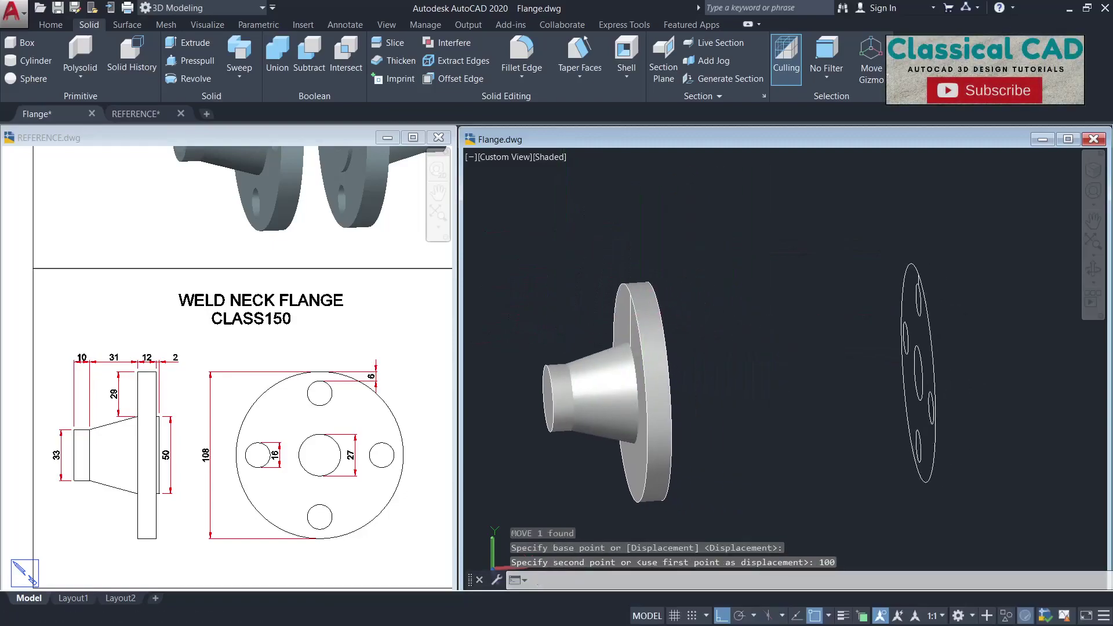
key("Escape")
- Presspull the central bore circle about 216 units through the flange and out past the neck's end
type("pres")
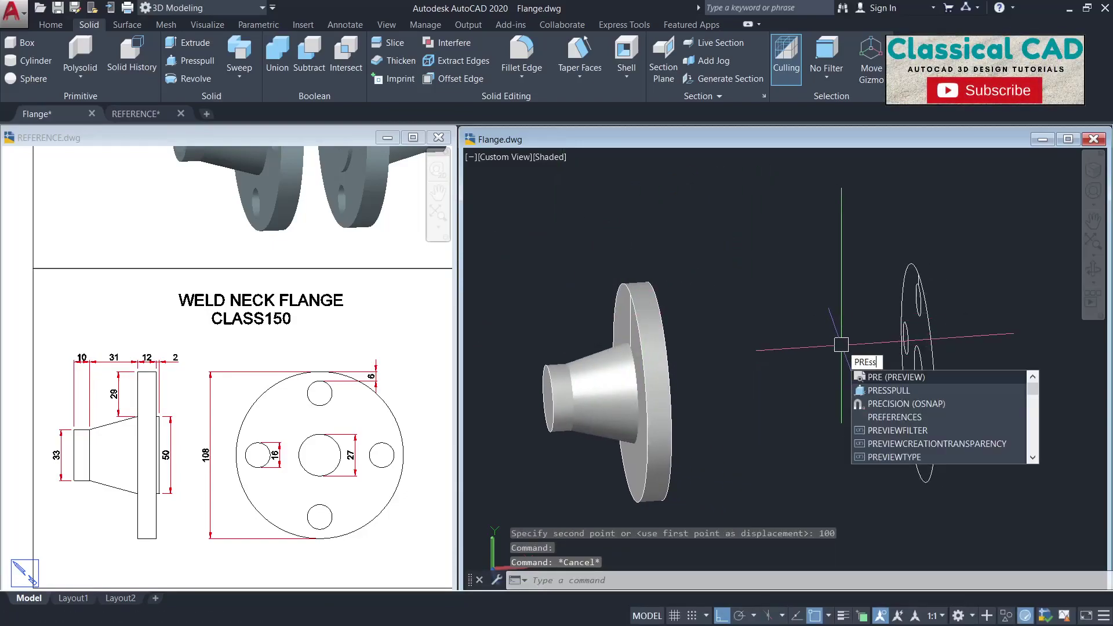
key("Return")
left_click(919, 351)
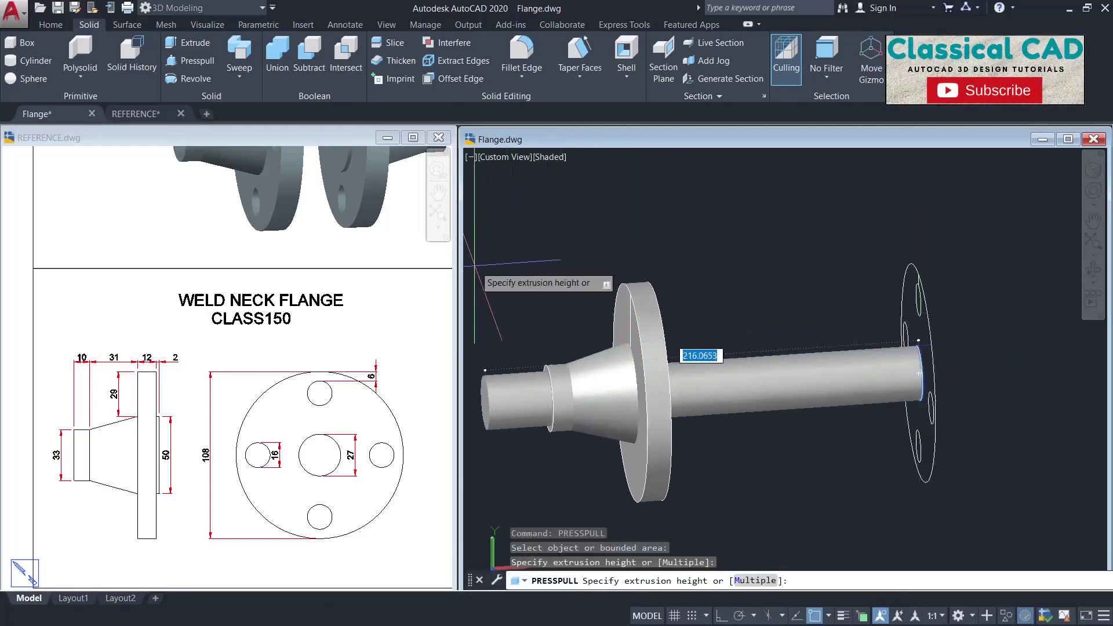
left_click(477, 261)
- Presspull each of the four bolt-hole circles into a cylinder passing completely through the flange disc
left_click(914, 330)
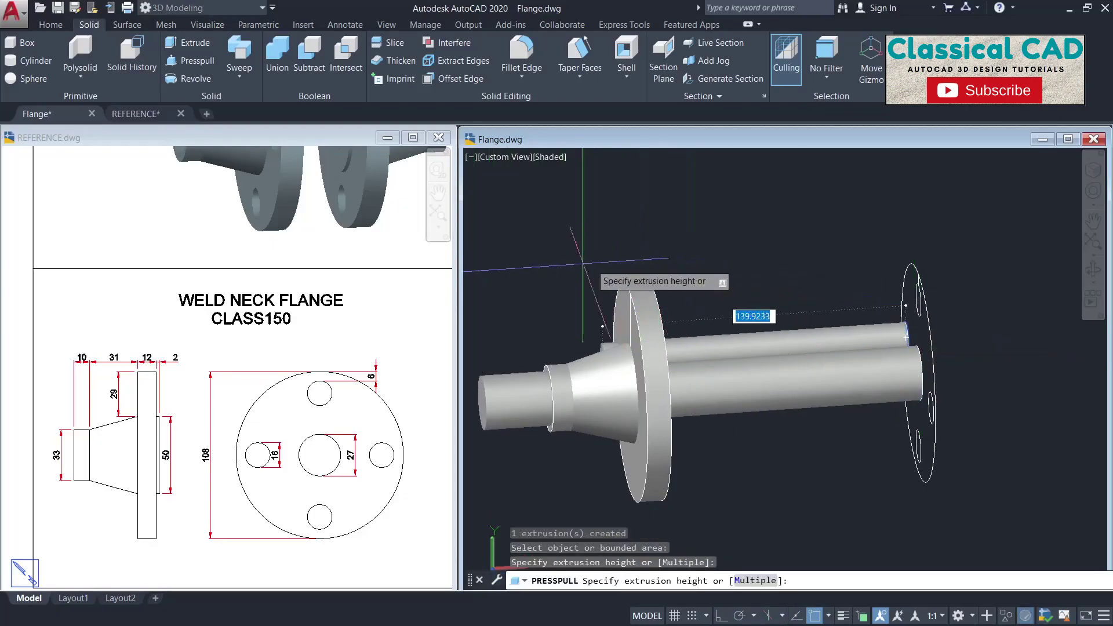
left_click(510, 256)
left_click(913, 309)
left_click(591, 231)
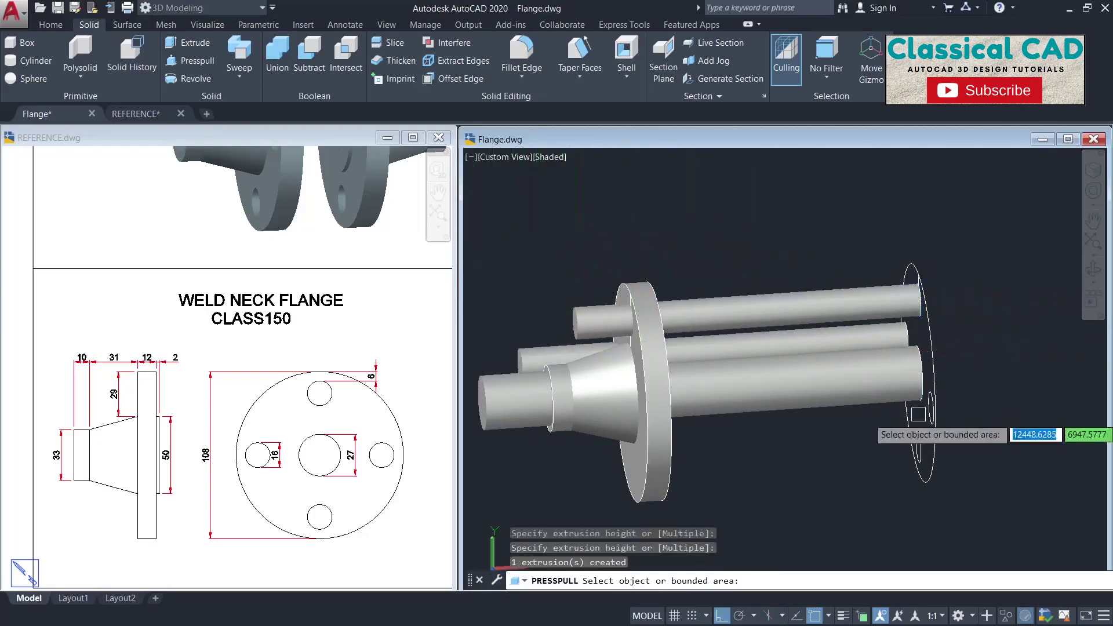
left_click(930, 411)
left_click(572, 441)
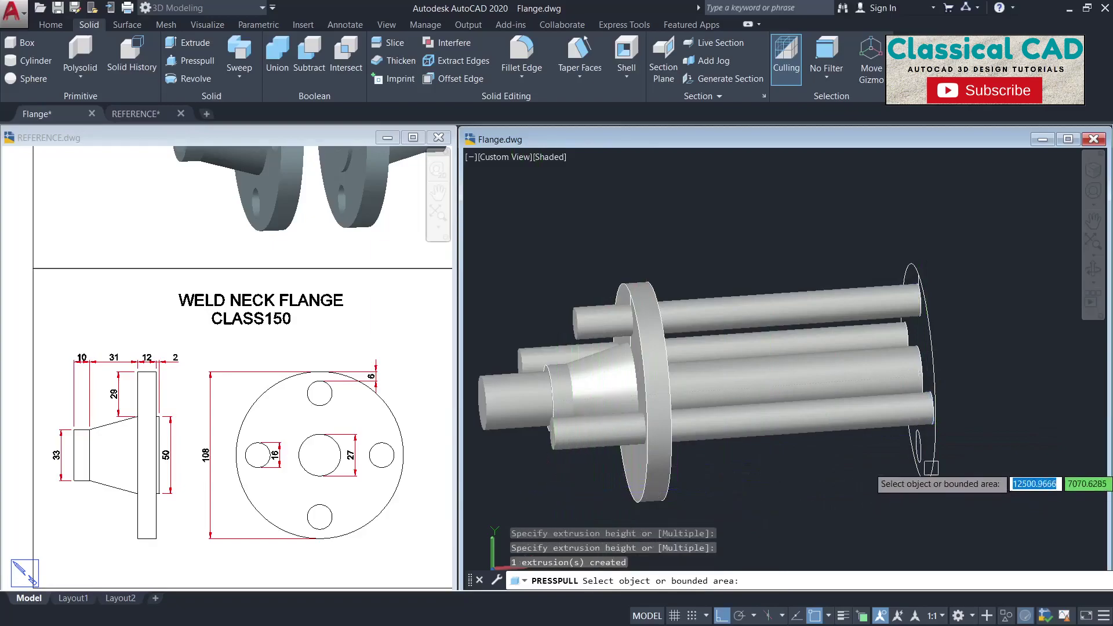
left_click(921, 449)
left_click(617, 460)
key("Escape")
- Subtract the bore cylinder and the four bolt-hole cylinders from the flange solids
middle_click_drag(713, 356, 867, 389)
scroll(846, 365, "down", 2)
type("u")
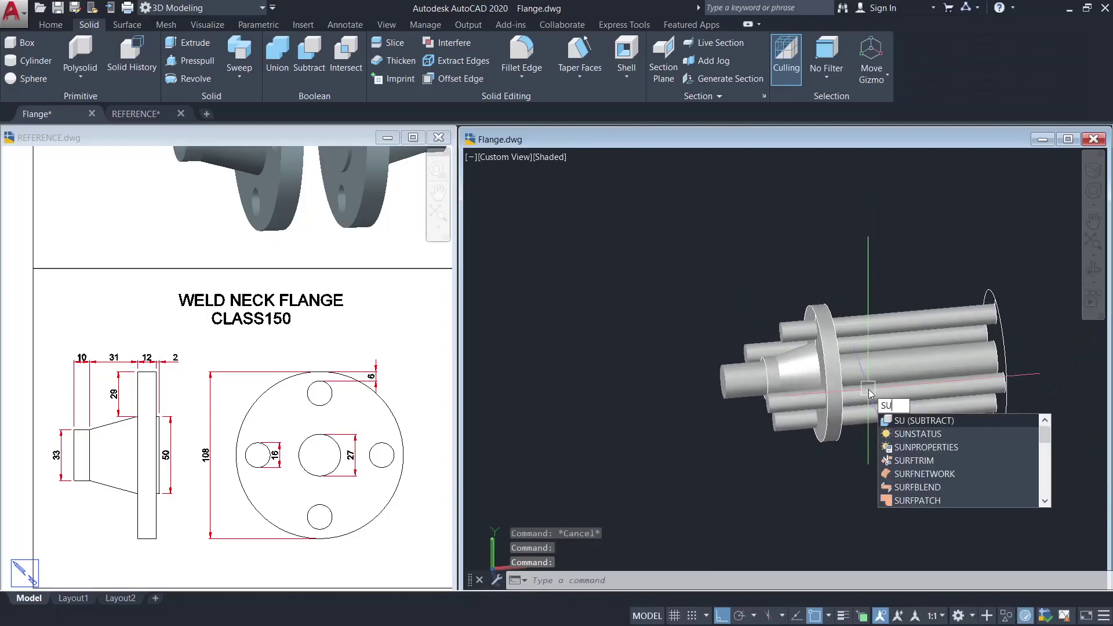
key("Return")
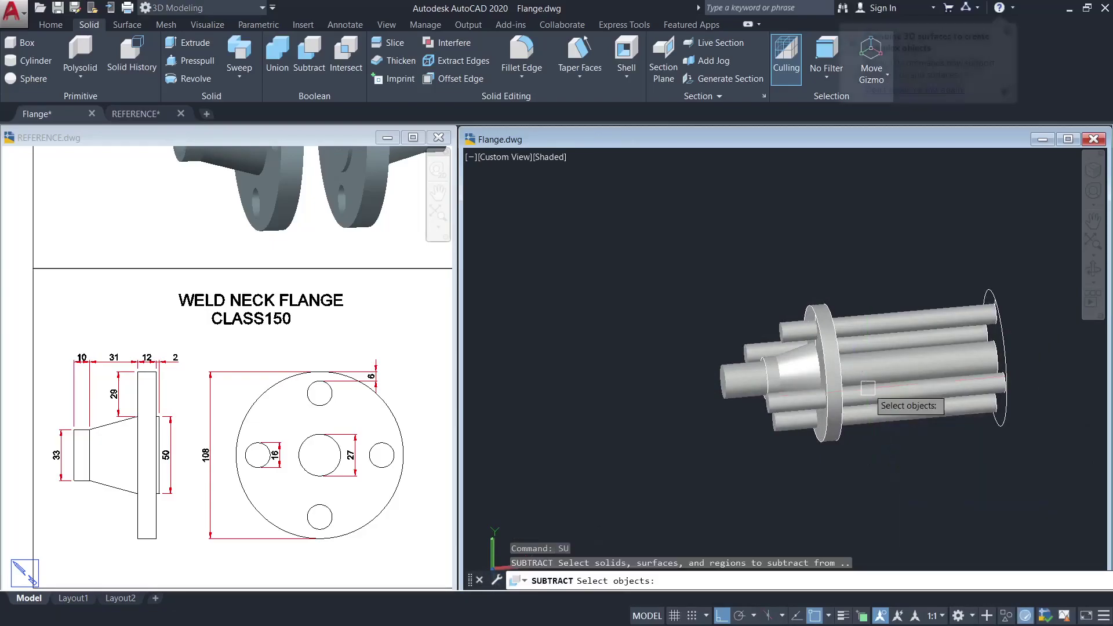
left_click(710, 265)
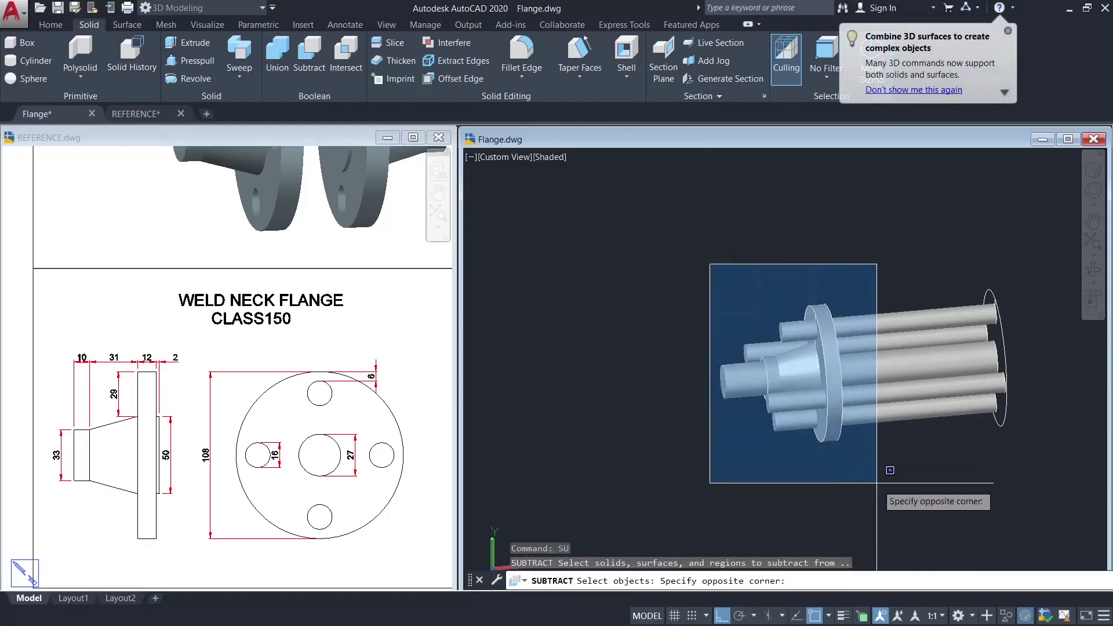
left_click(905, 440)
key("Return")
left_click(934, 473)
left_click(888, 292)
key("Return")
- Erase the leftover circle profile standing beside the finished flange
middle_click_drag(920, 452, 939, 419, "shift")
scroll(812, 390, "up", 3)
middle_click_drag(812, 387, 718, 371, "shift")
scroll(898, 406, "down", 2)
left_click(1073, 447)
left_click(840, 244)
key("Delete")
- Switch to REFERENCE.dwg and examine the dimensioned views of the Weld Neck Flange PN16
left_click(368, 423)
scroll(303, 358, "down", 2)
middle_click_drag(302, 358, 174, 364)
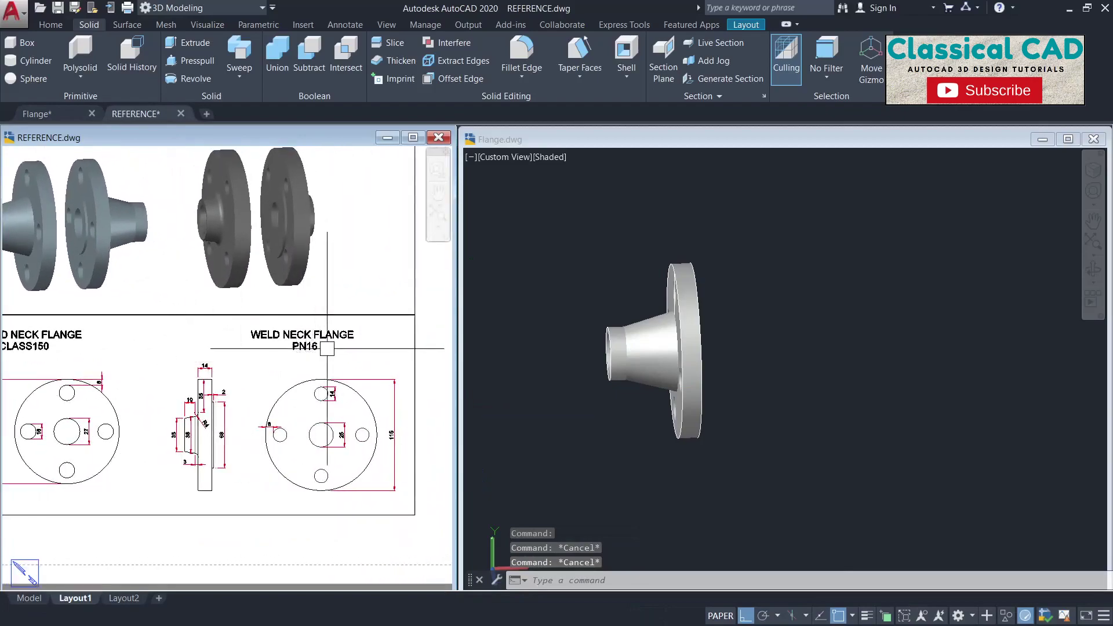
scroll(302, 366, "up", 3)
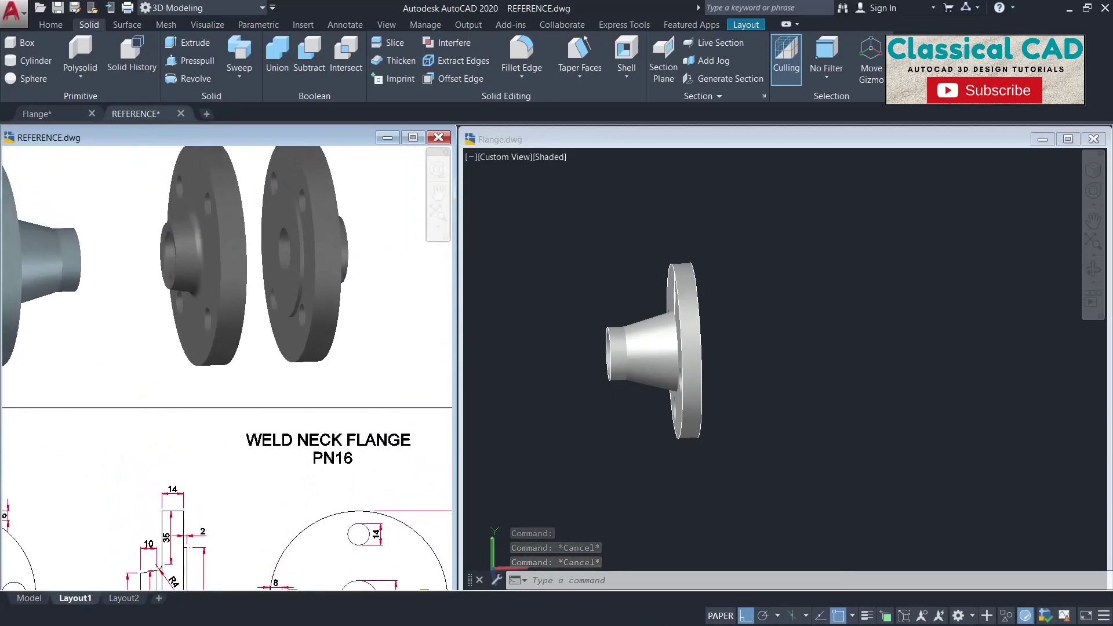
middle_click_drag(288, 450, 241, 308)
scroll(268, 287, "down", 2)
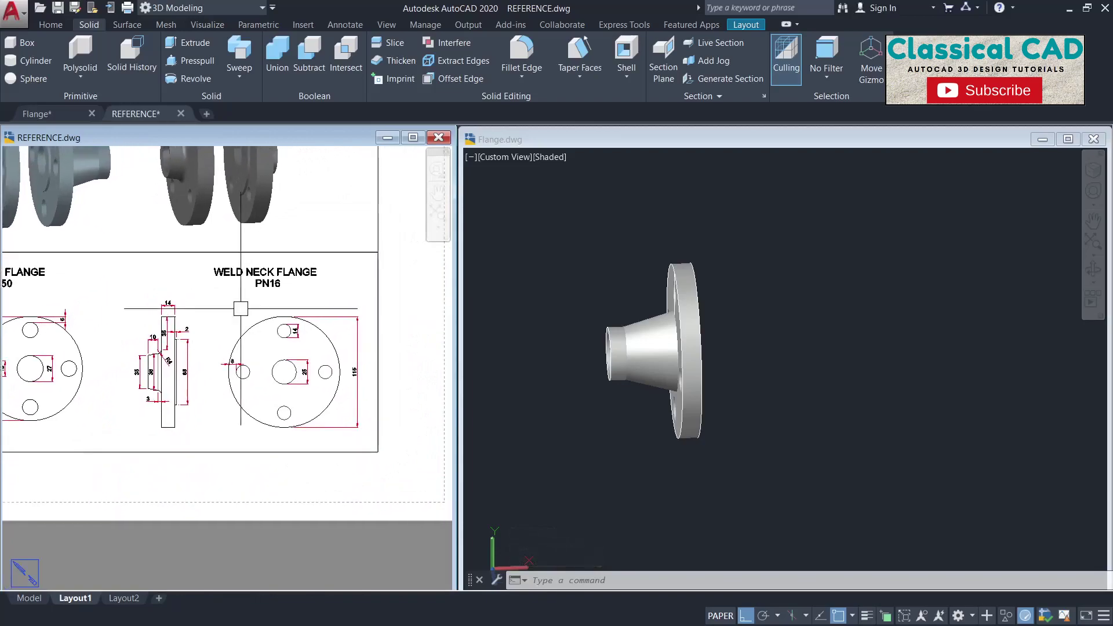
scroll(259, 274, "up", 2)
type("z")
key("Return")
left_click(425, 531)
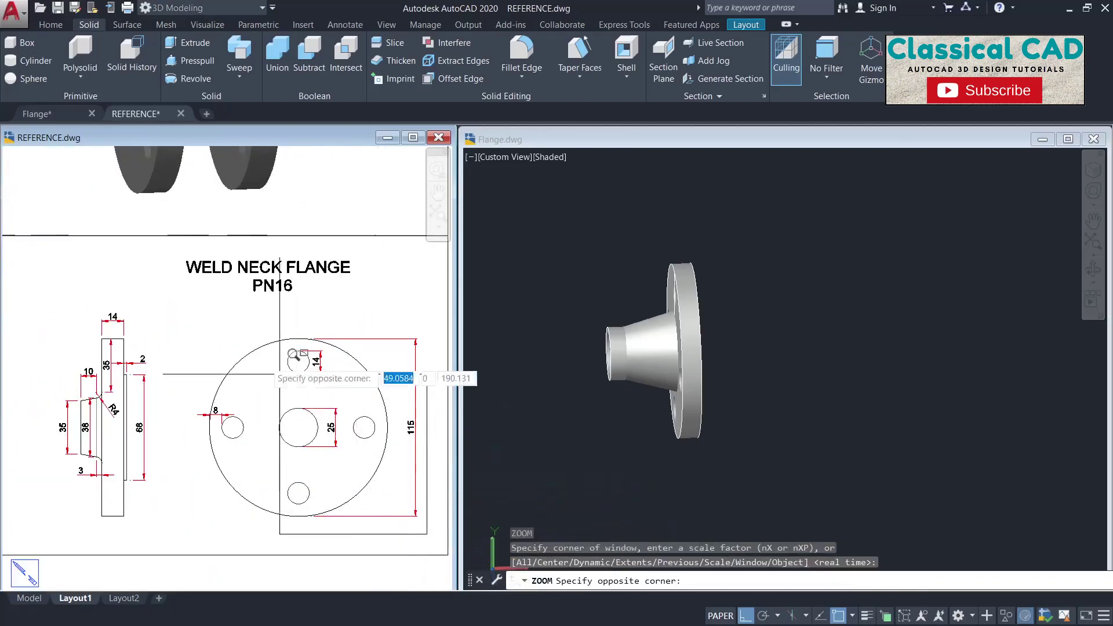
scroll(185, 272, "down", 2)
left_click(118, 153)
middle_click_drag(229, 366, 233, 334)
- In Flange.dwg, draw an axis line about 111 units long outward from the centre of the raised face's bore
left_click(771, 393)
middle_click_drag(770, 392, 748, 388, "shift")
type("l")
key("Return")
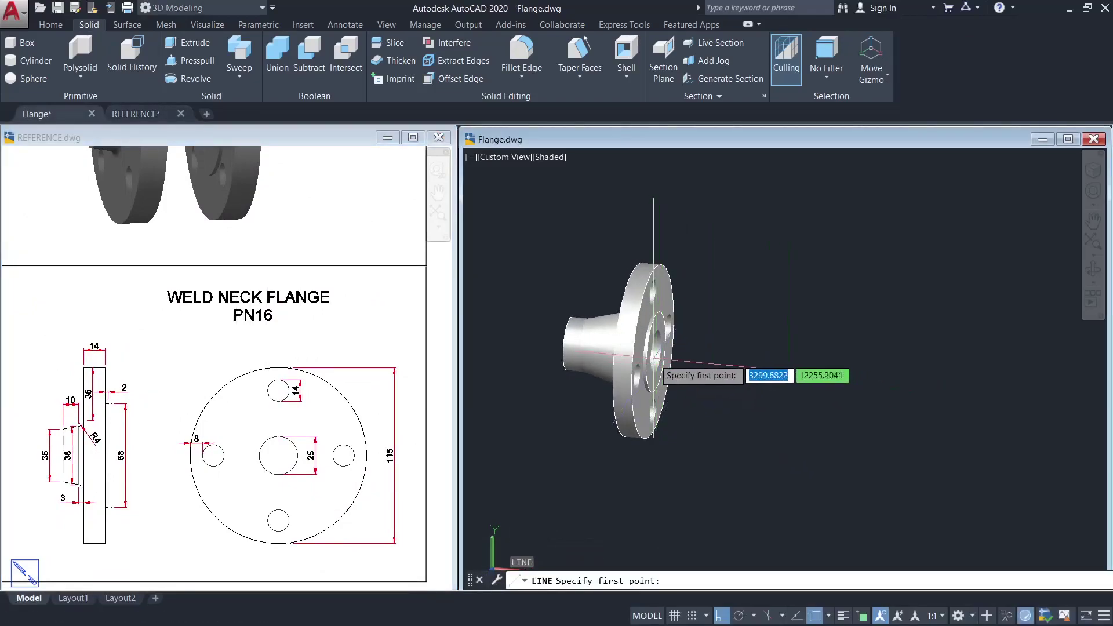
scroll(671, 348, "up", 3)
left_click(670, 348)
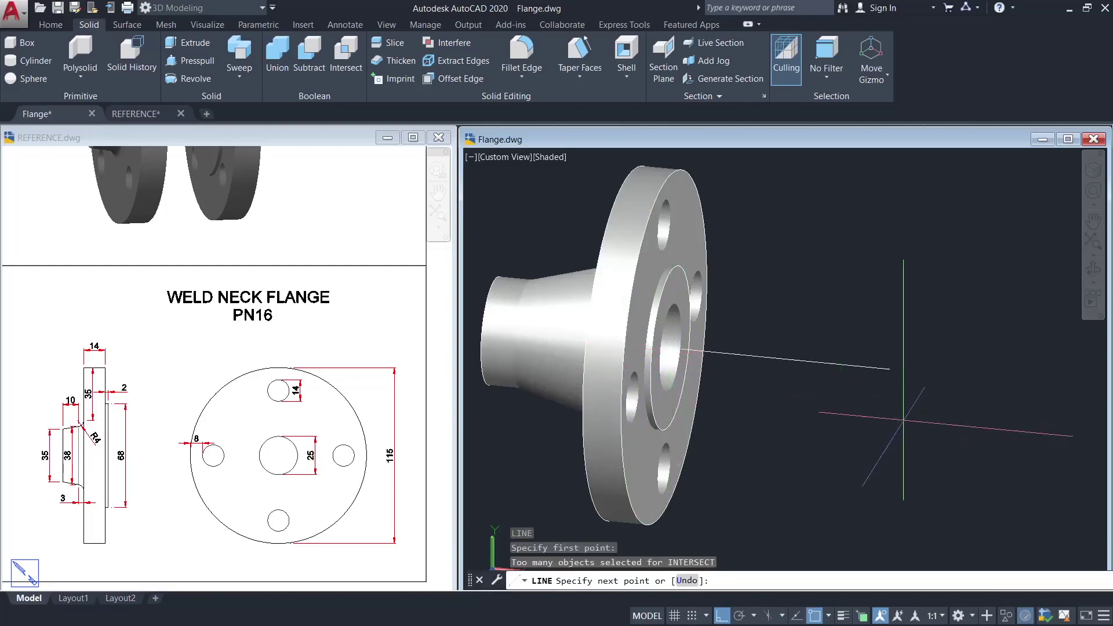
scroll(736, 387, "up", 5)
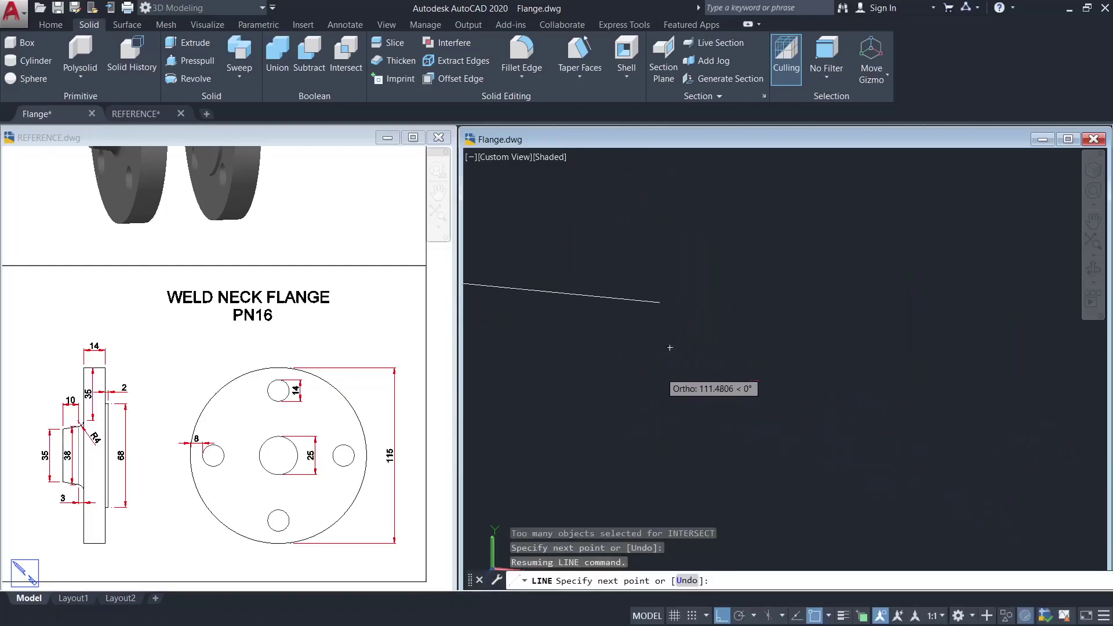
left_click(661, 375)
key("Escape")
middle_click_drag(586, 369, 789, 411)
- Set the viewport to the Front view and the coordinate system to Right
left_click(51, 24)
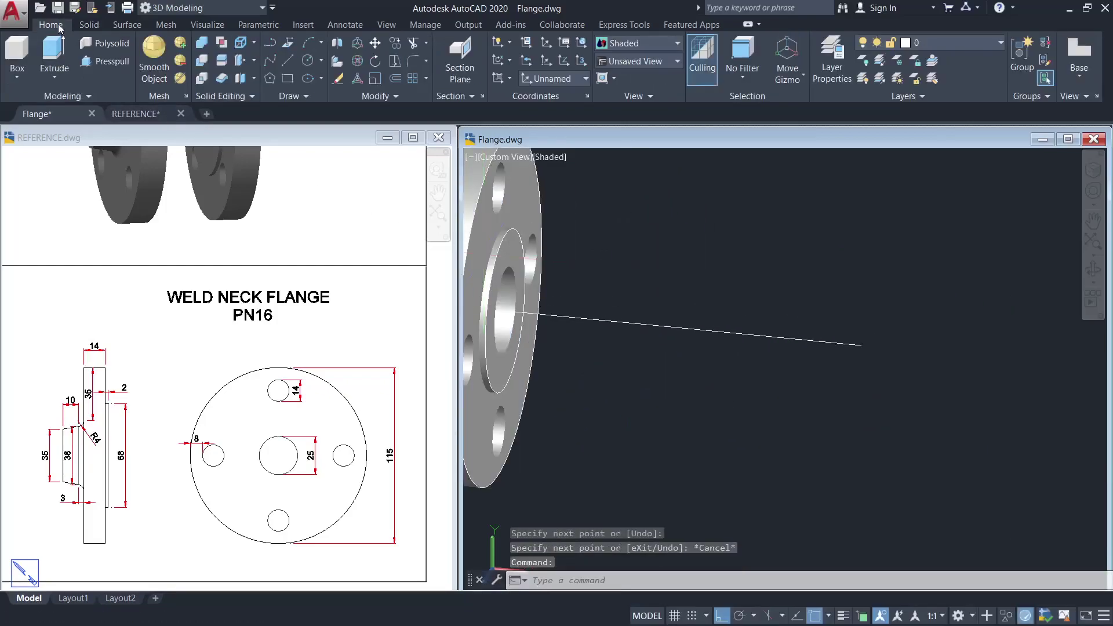
left_click(637, 61)
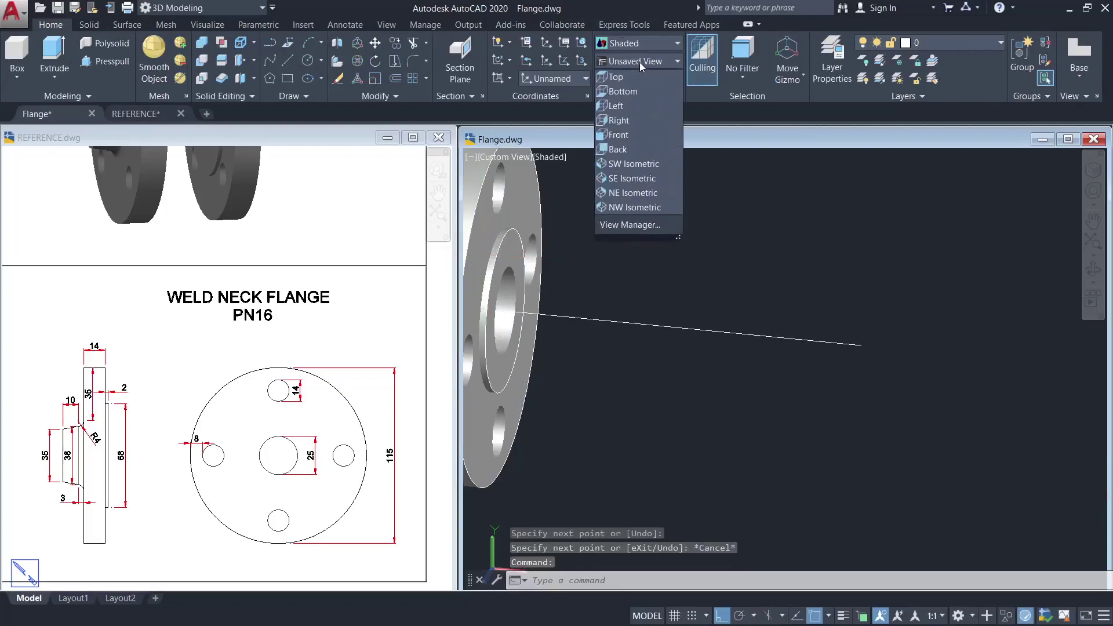
left_click(630, 138)
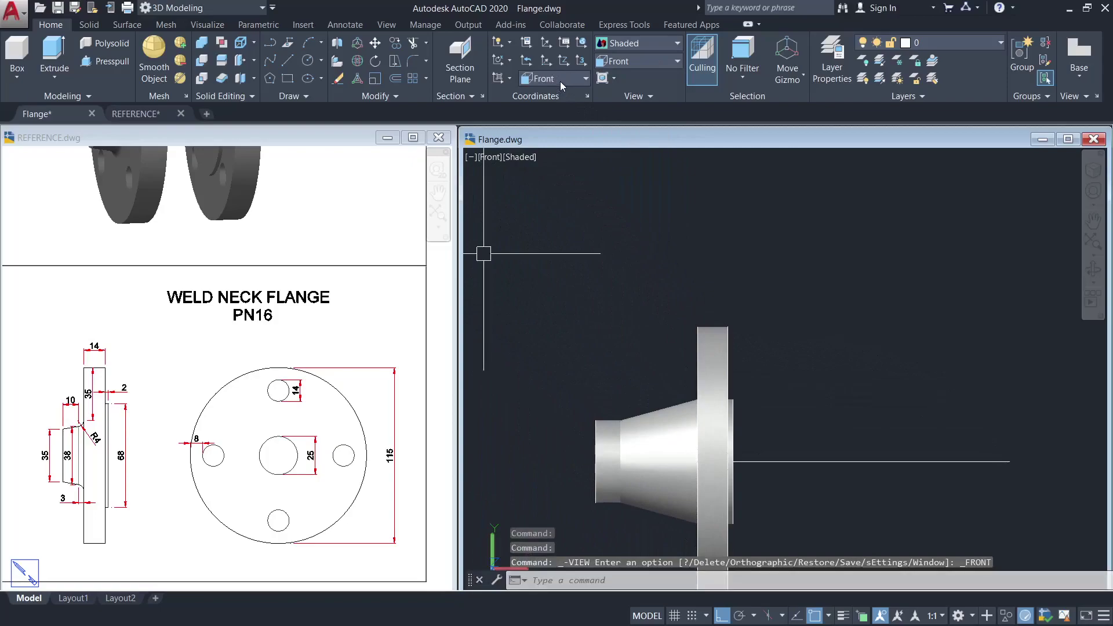
left_click(560, 81)
left_click(545, 162)
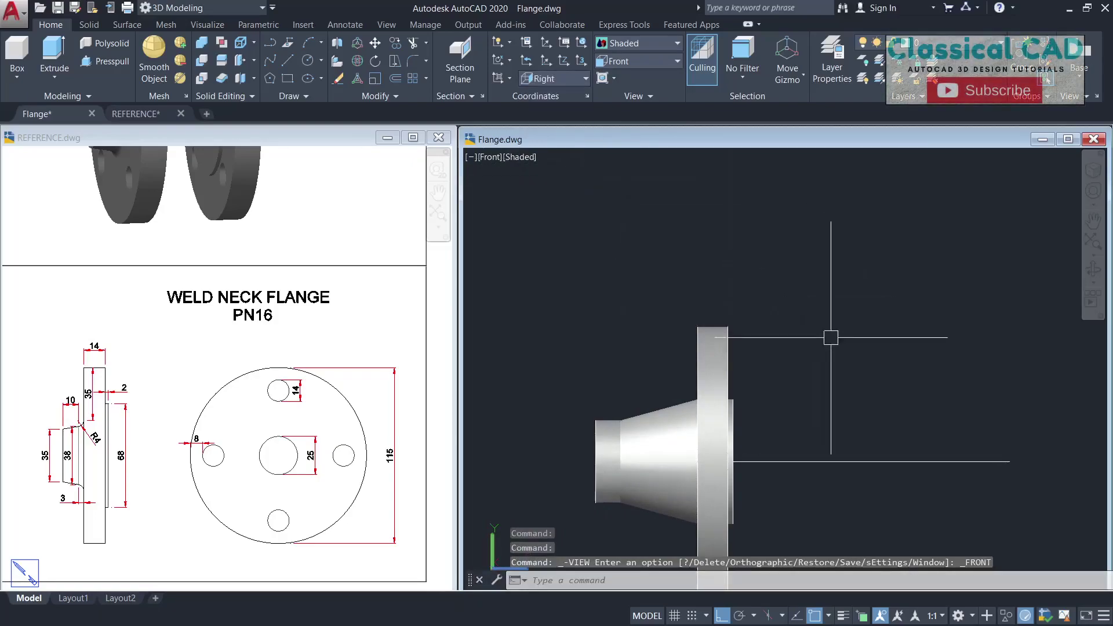
- Draw a 115 diameter circle centred on the free end of the axis line
middle_click_drag(831, 337, 790, 255)
middle_click_drag(855, 313, 835, 318, "shift")
middle_click_drag(886, 347, 864, 371)
key("Return")
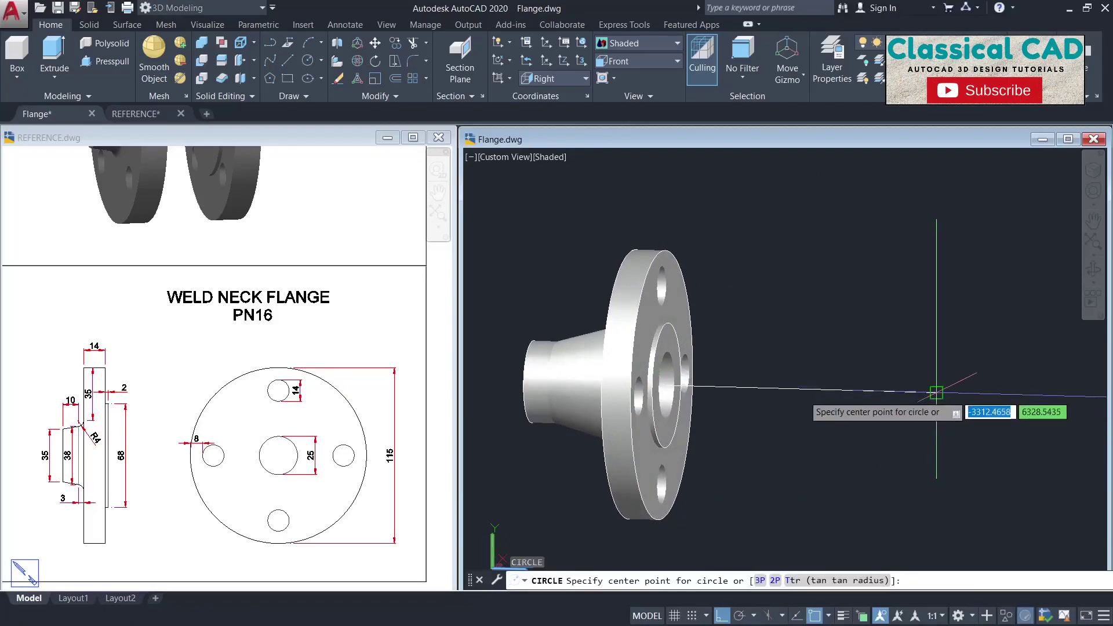
left_click(936, 392)
type("d")
key("Return")
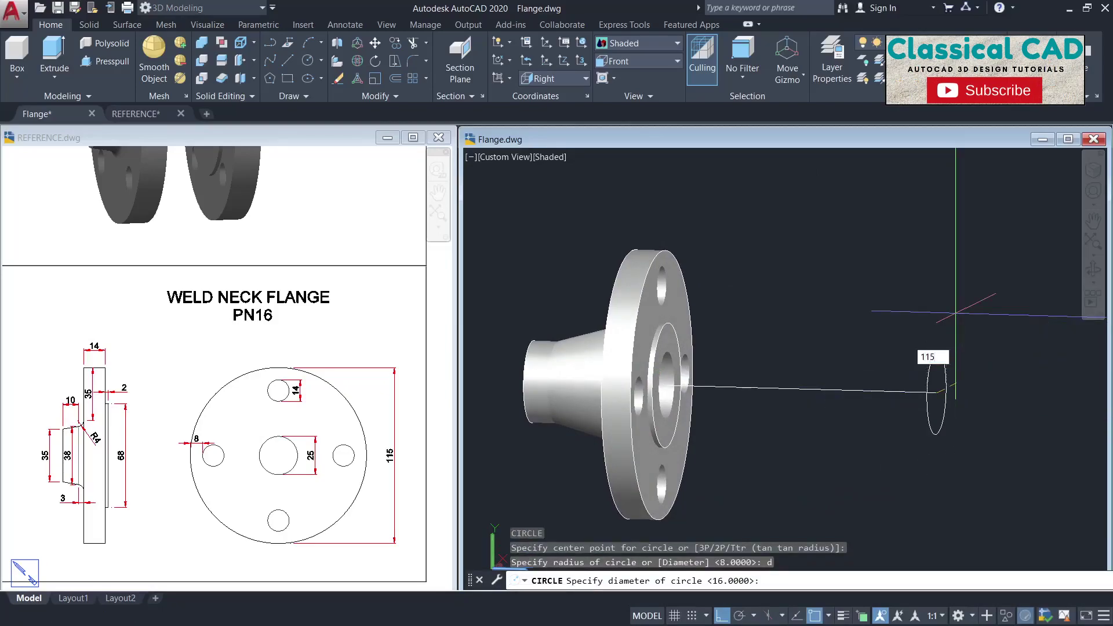
key("Return")
- Check the PN16 reference dimensions and draw a 68 diameter circle concentric with the 115 diameter circle
left_click(176, 432)
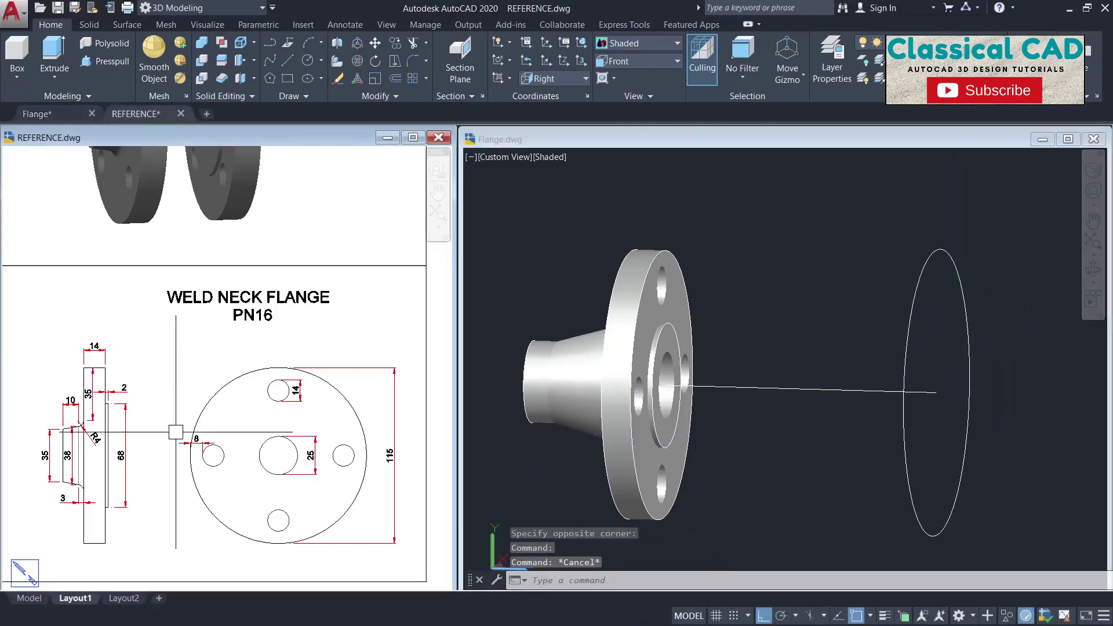
middle_click_drag(165, 427, 166, 408)
left_click(725, 410)
middle_click_drag(943, 472, 784, 425)
middle_click_drag(855, 404, 832, 422, "shift")
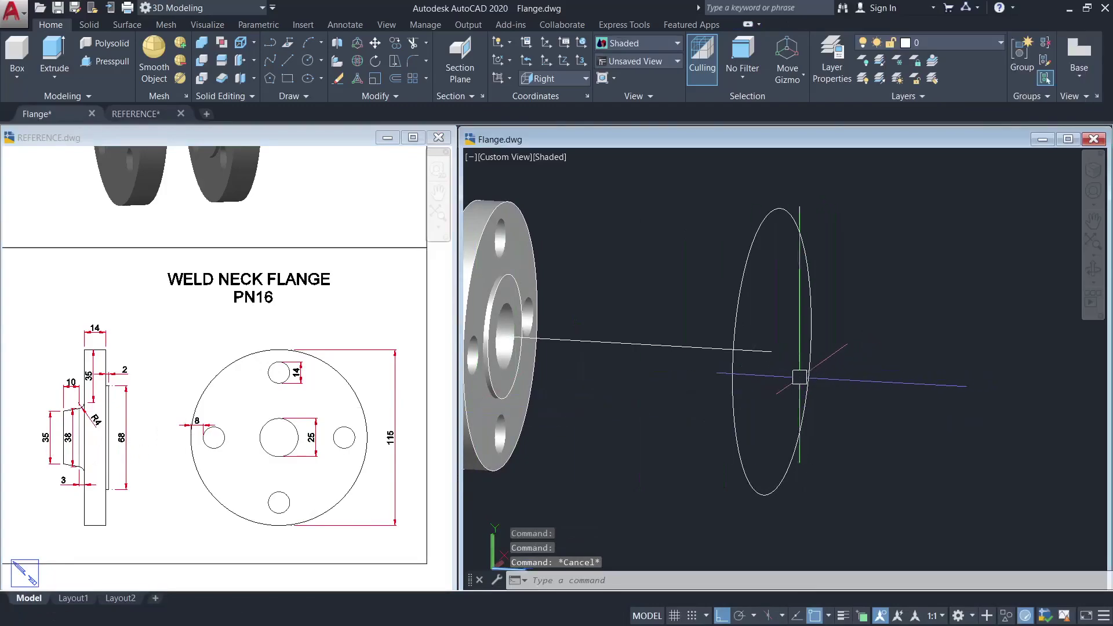
key("Return")
left_click(772, 351)
type("d")
key("Return")
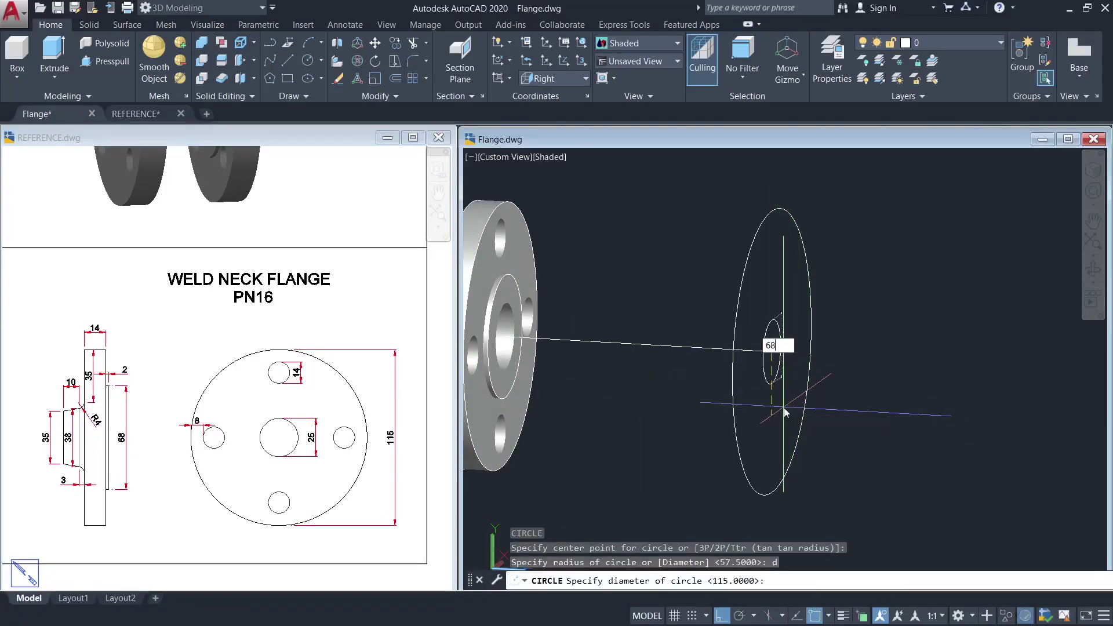
type("68")
key("Return")
key("Escape")
- Move the 68 diameter circle 2 units along the axis, away from the finished flange
left_click(774, 270)
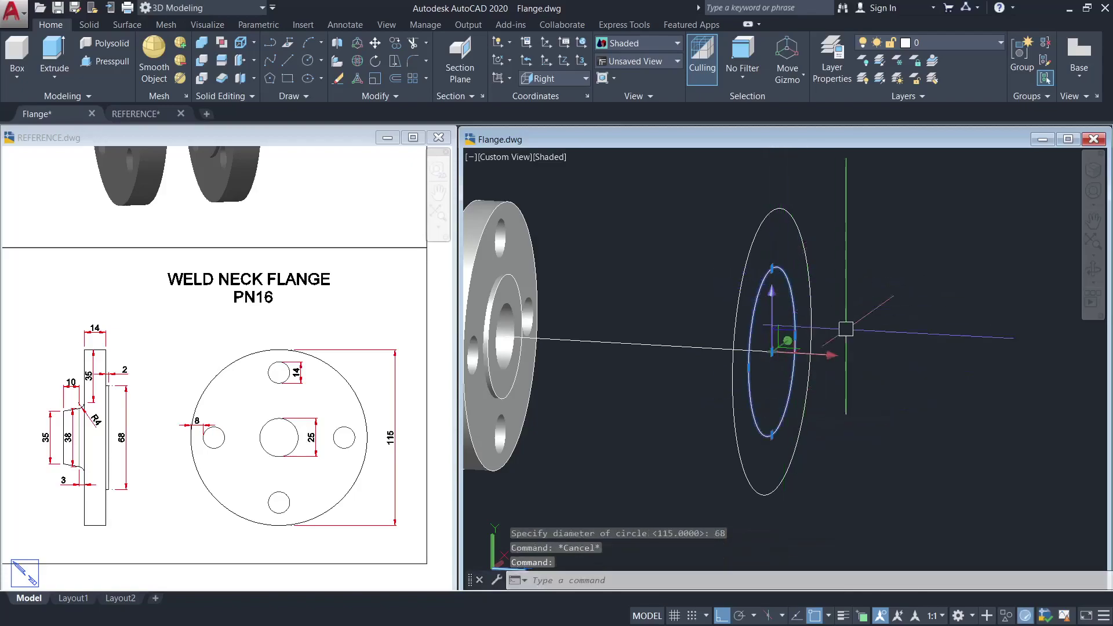
type("m")
key("Return")
left_click(890, 326)
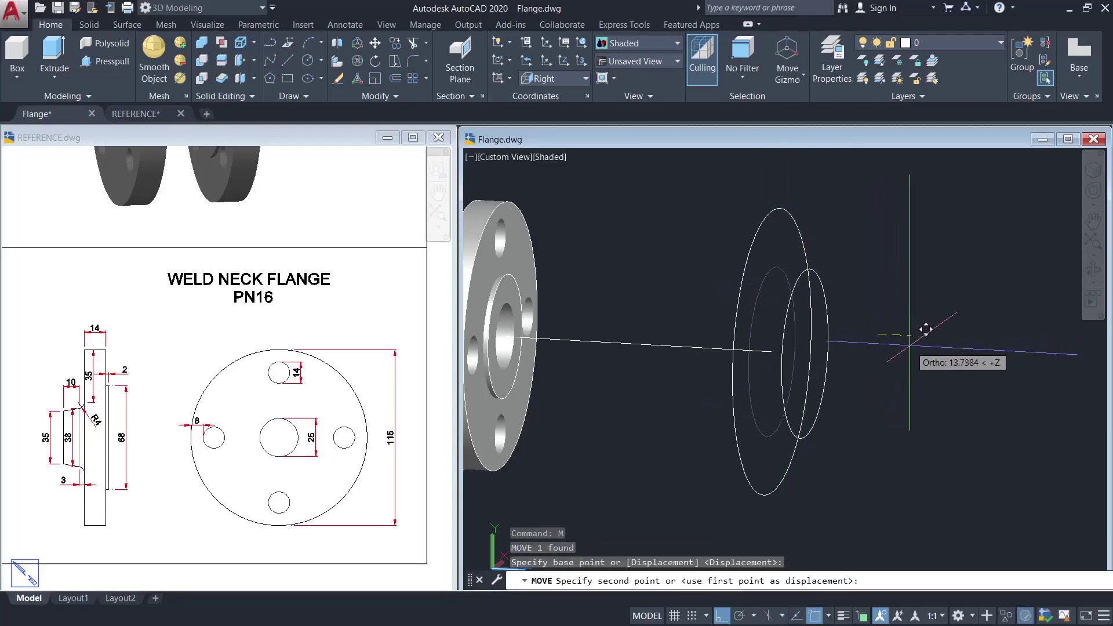
type("2")
key("Return")
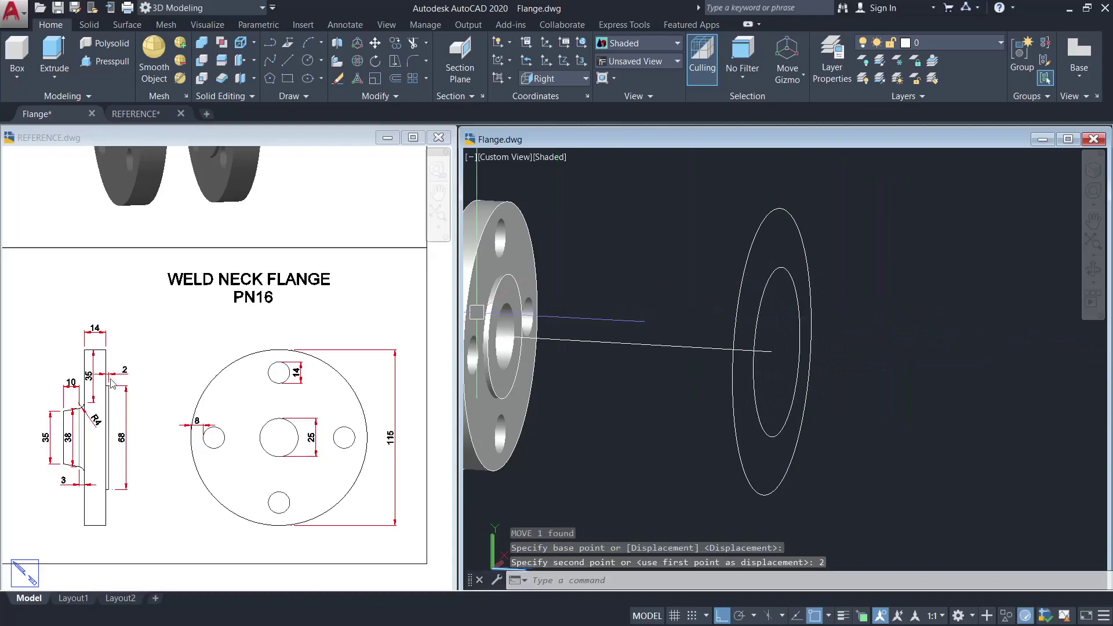
left_click(827, 299)
key("Escape")
- Copy the 115 diameter circle 14 units along the axis toward the finished flange
left_click(852, 194)
left_click(749, 226)
type("co")
key("Return")
left_click(687, 210)
type("14")
key("Return")
key("Escape")
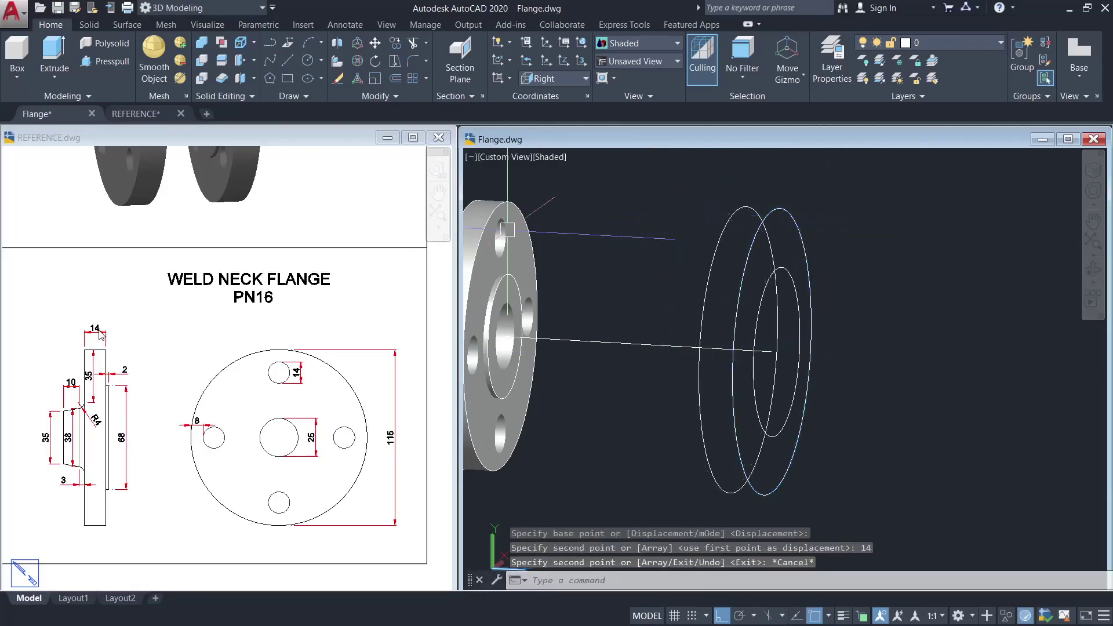
- Draw a 35 unit line straight down from the top quadrant of the copied 115 diameter circle
left_click(882, 352)
key("Escape")
middle_click_drag(887, 363, 902, 367, "shift")
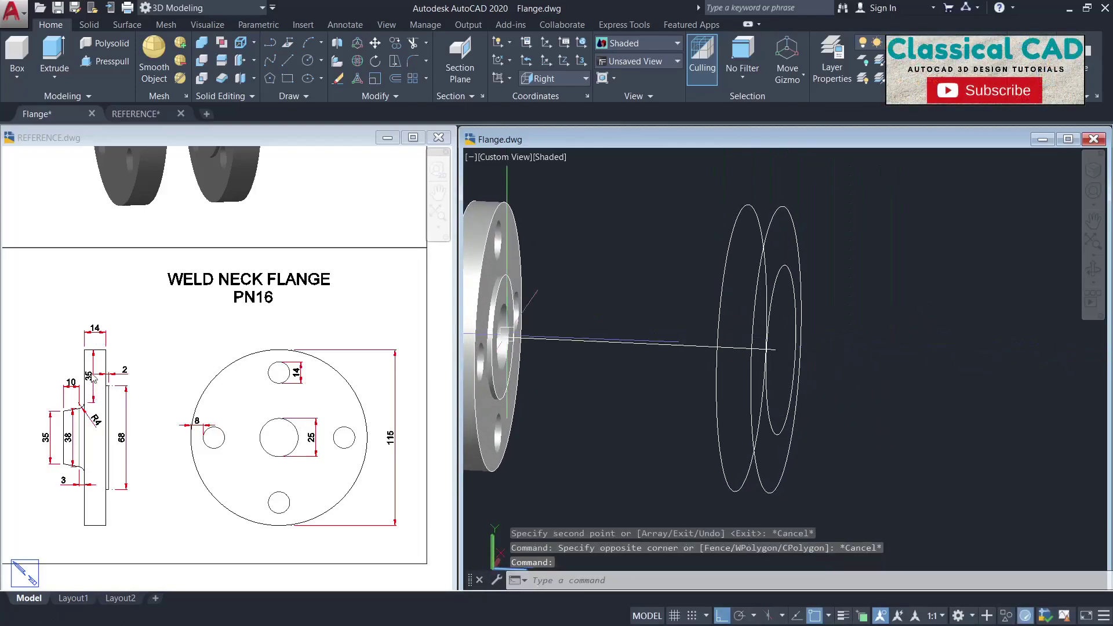
type("l")
key("Return")
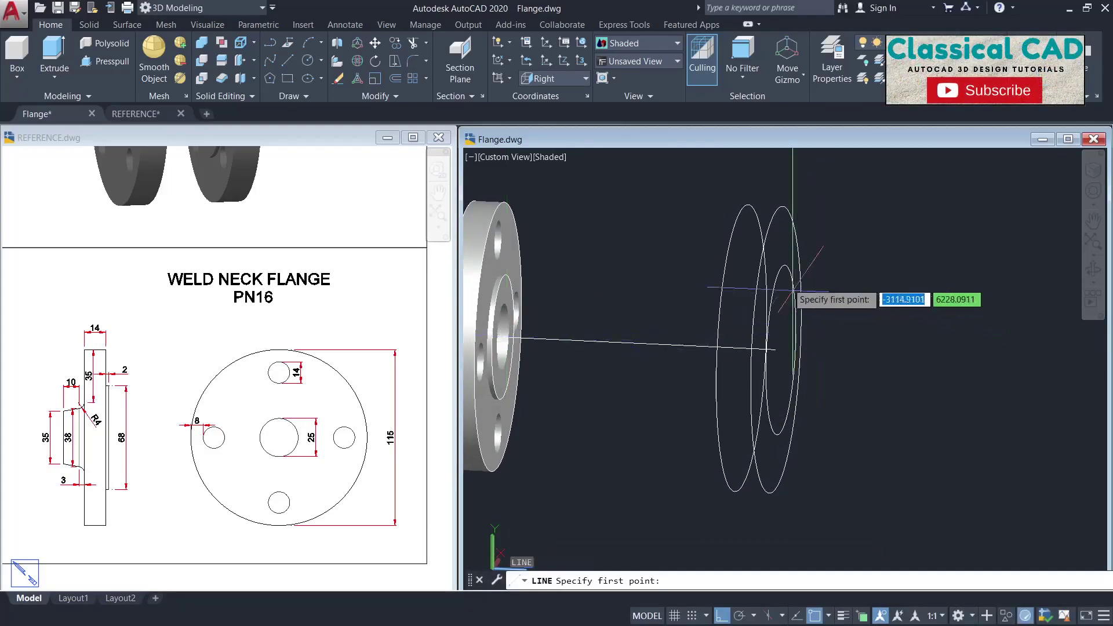
left_click(742, 210)
scroll(742, 301, "up", 3)
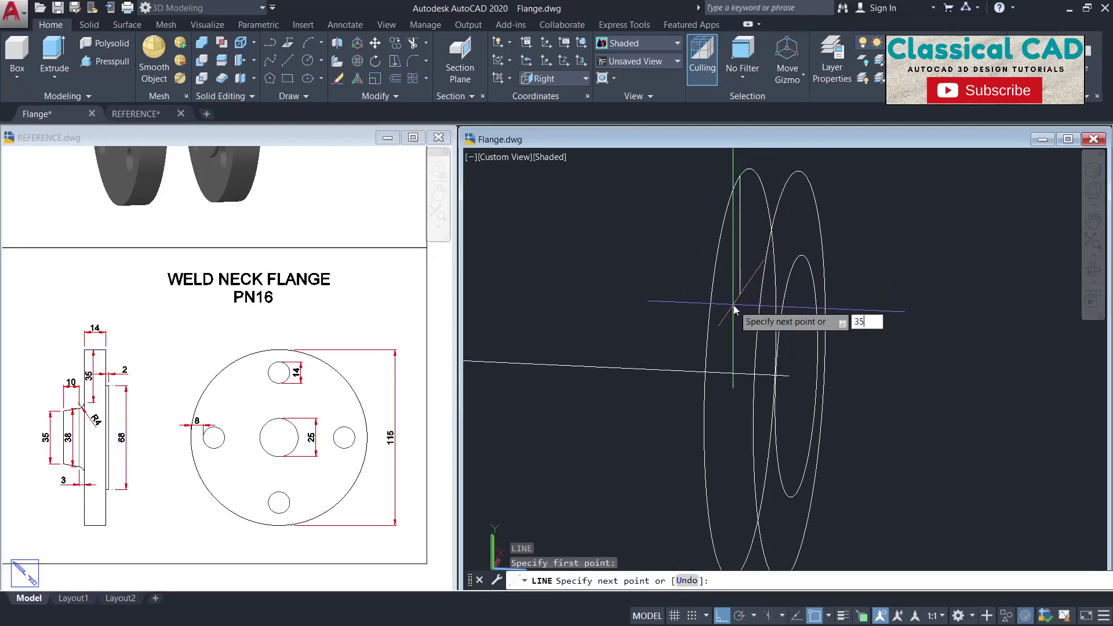
type("35")
key("Return")
key("Escape")
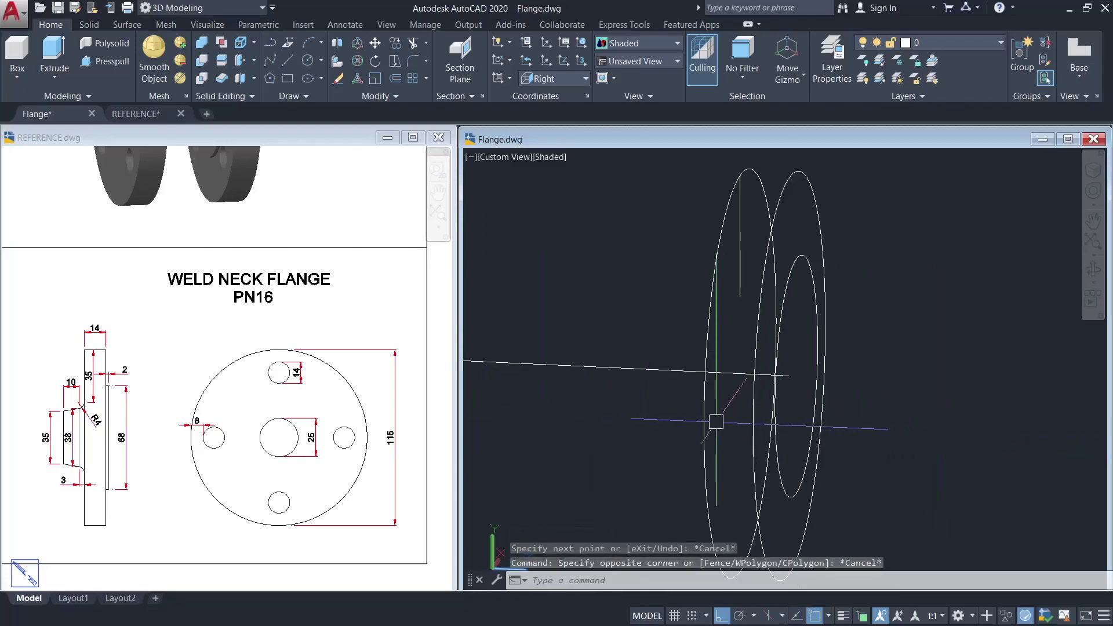
- Draw a 38 diameter circle at the centre of the copied 115 diameter circle
type("c")
key("Return")
left_click(740, 374)
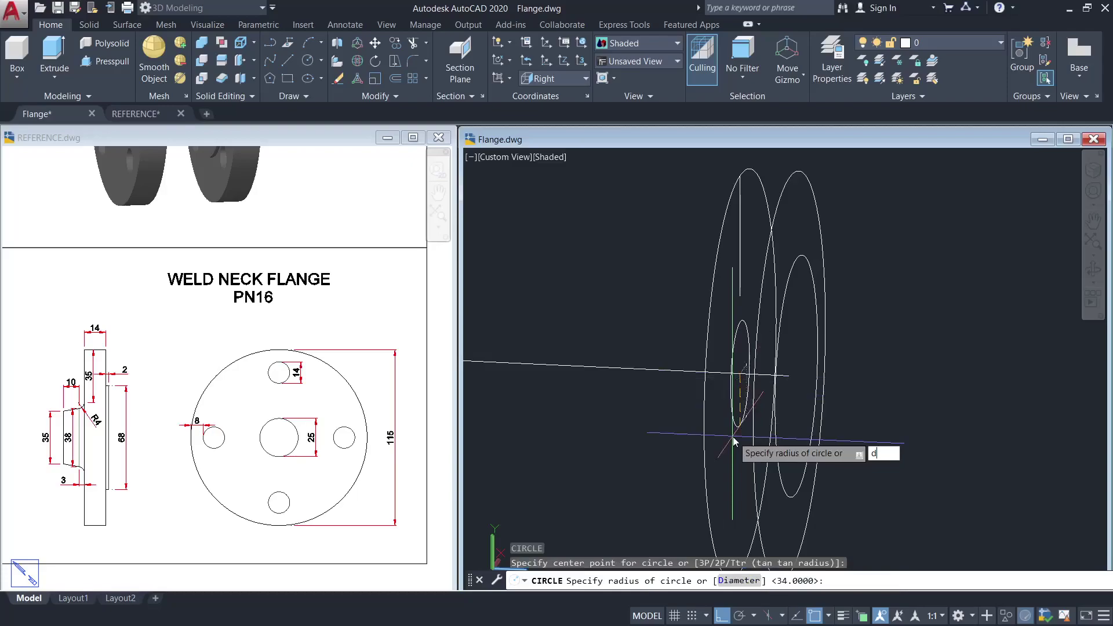
key("Return")
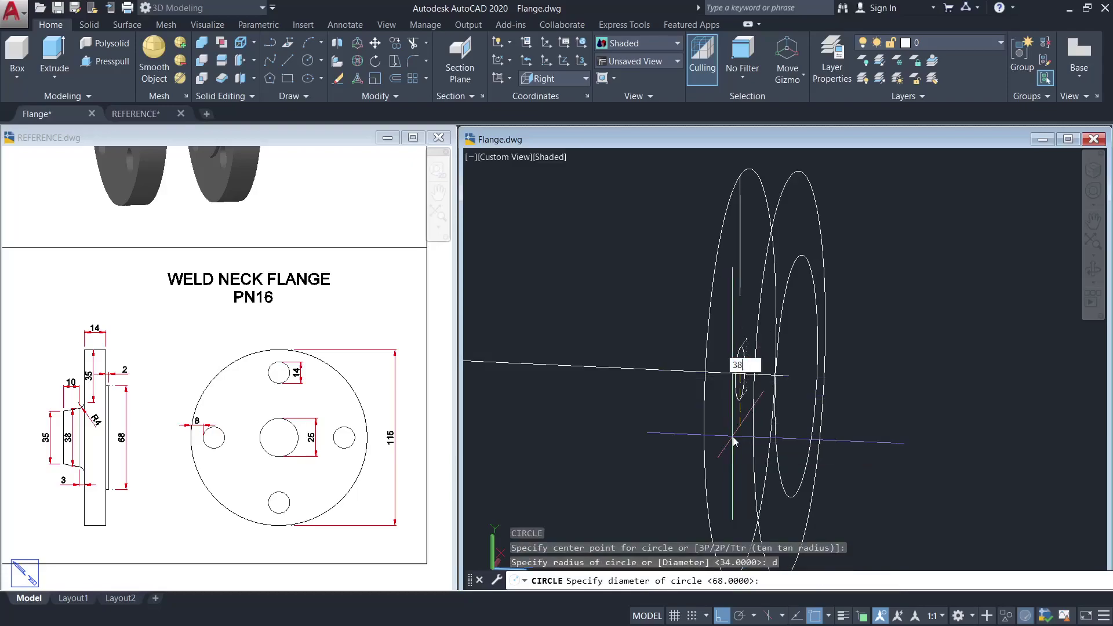
key("Return")
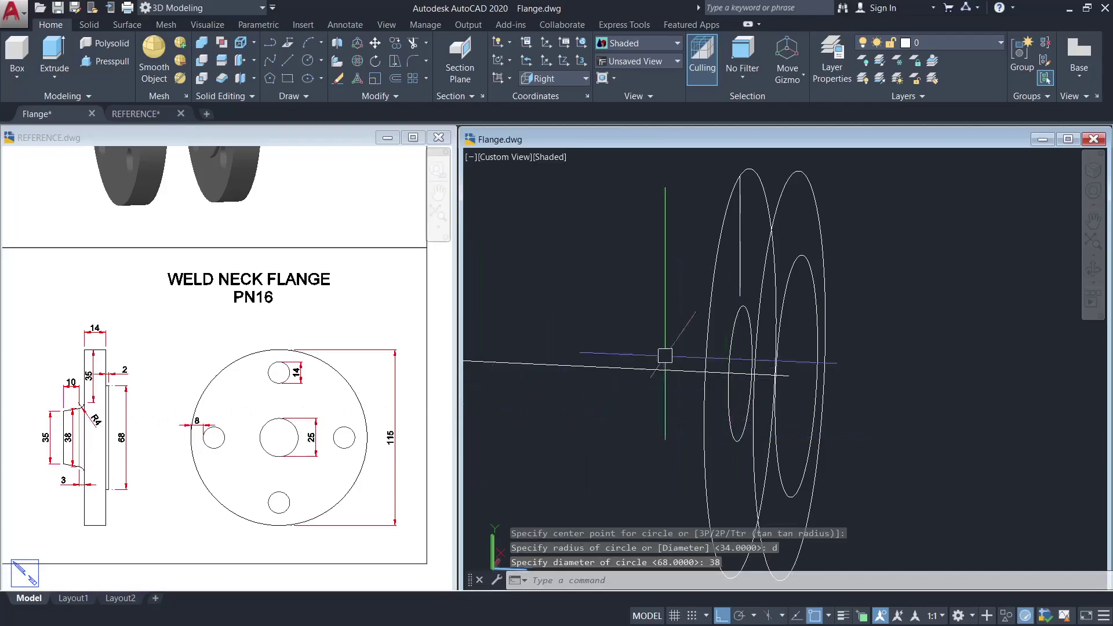
key("Escape")
- Move the 38 diameter circle 3 units along the axis toward the finished flange
left_click(738, 341)
type("m")
key("Return")
left_click(616, 267)
type("3")
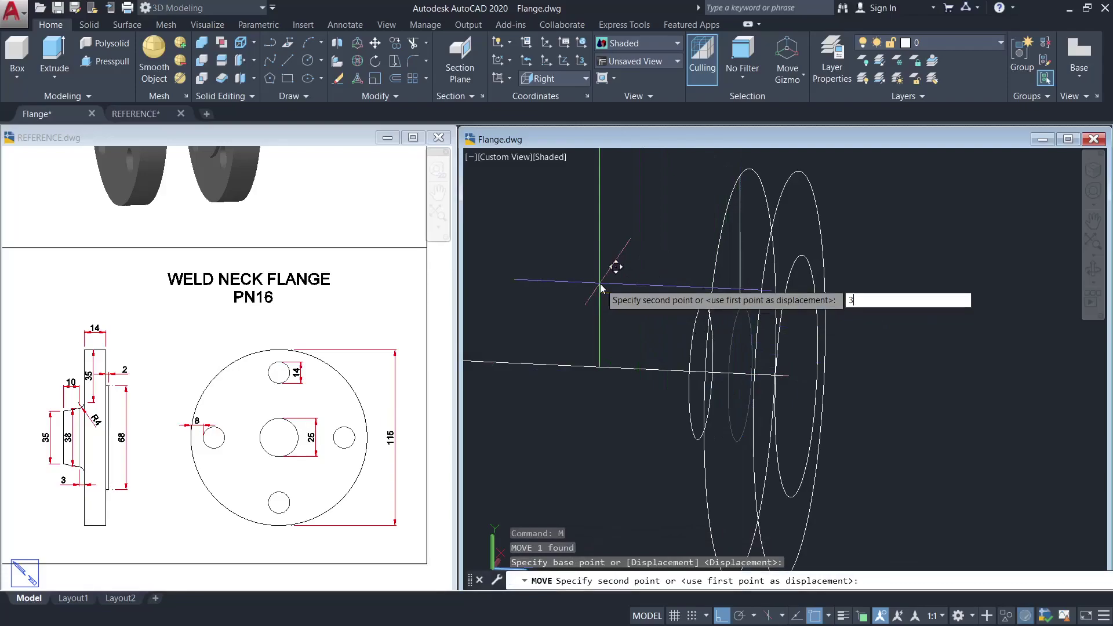
key("Return")
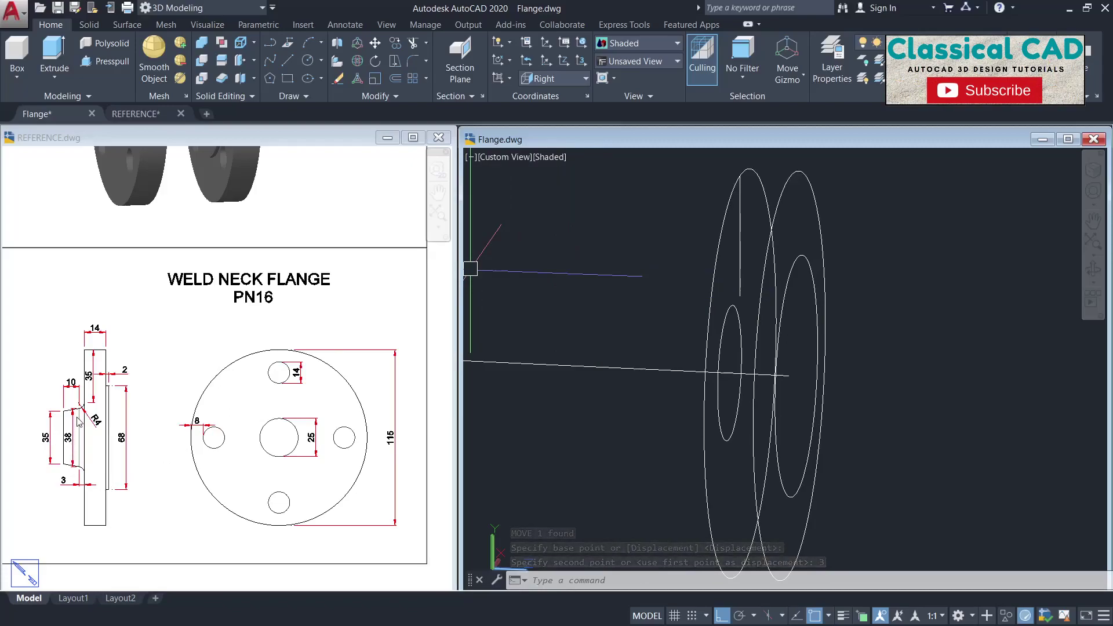
- Draw a 35 diameter circle concentric with the 38 diameter circle
type("c")
key("Return")
left_click(728, 368)
type("d")
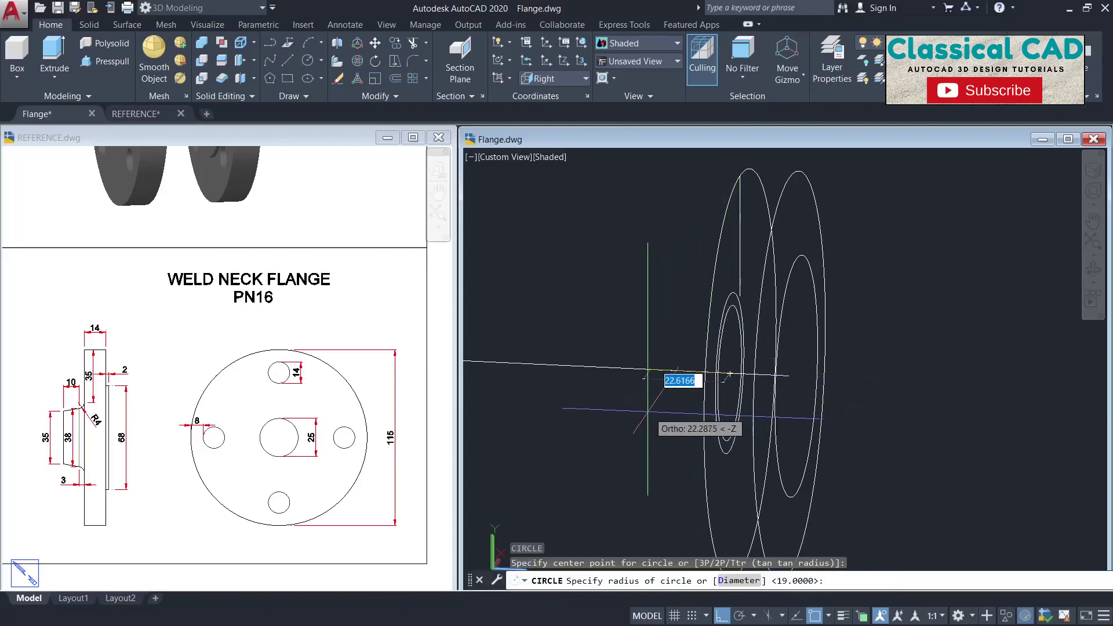
key("Return")
type("35")
key("Return")
key("Escape")
scroll(733, 316, "up", 4)
key("Escape")
- Move the 35 diameter circle 10 units along the axis toward the finished flange
left_click(733, 313)
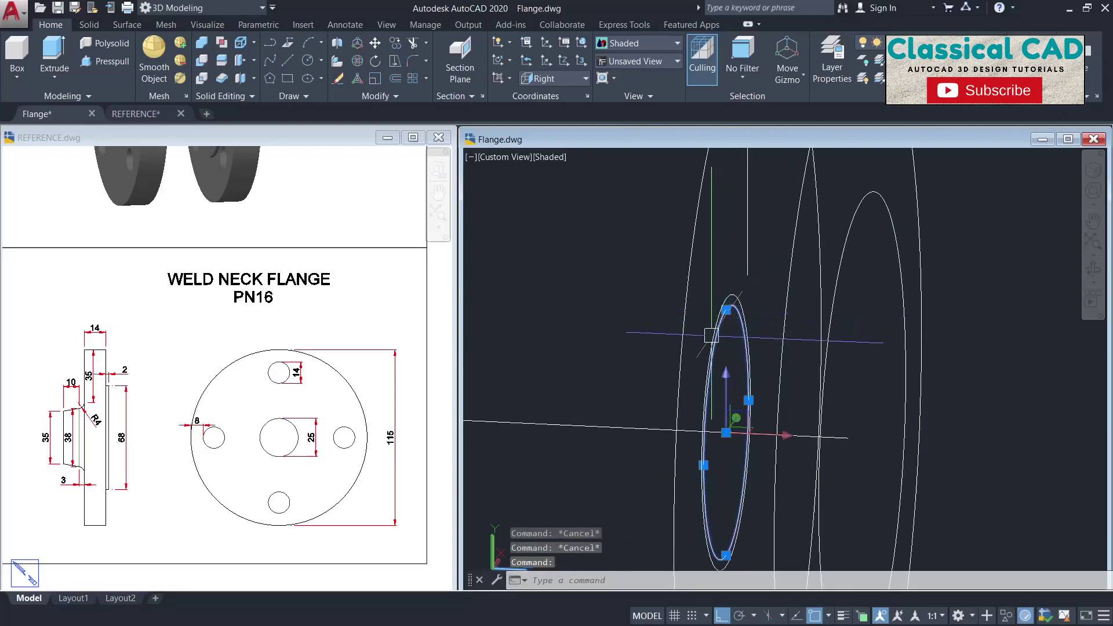
type("m")
key("Return")
scroll(718, 339, "down", 2)
left_click(705, 313)
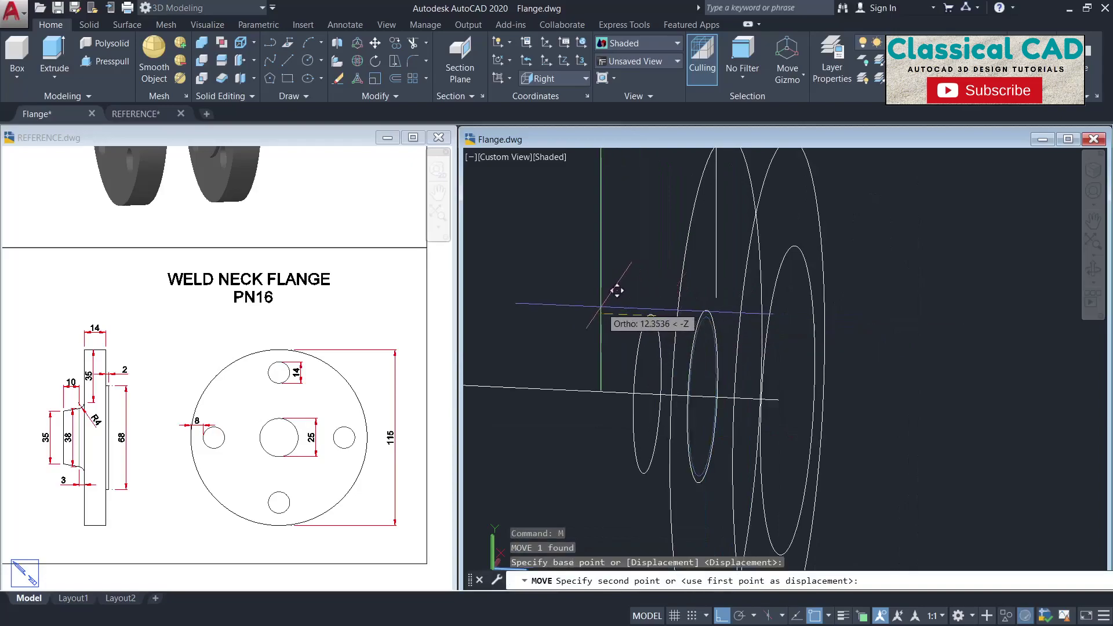
type("10")
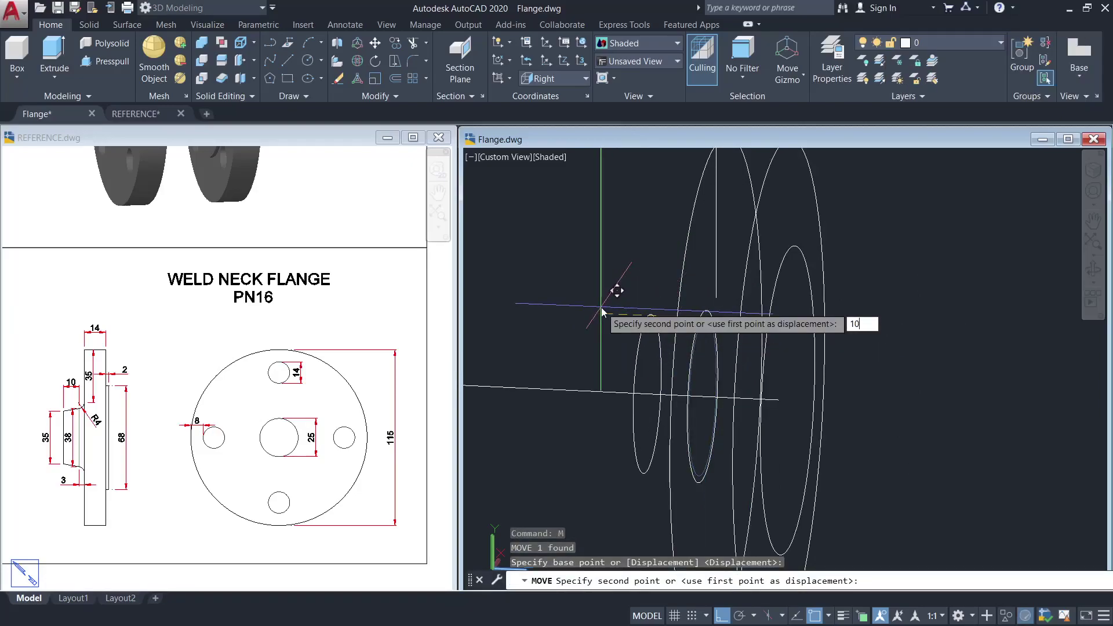
key("Return")
key("Escape")
- Draw a slanted line from the top quadrant of the 35 diameter circle to that of the 38 diameter circle
middle_click_drag(735, 306, 768, 318, "shift")
key("Escape")
scroll(777, 318, "down", 1)
middle_click_drag(991, 407, 815, 367)
scroll(795, 340, "down", 1)
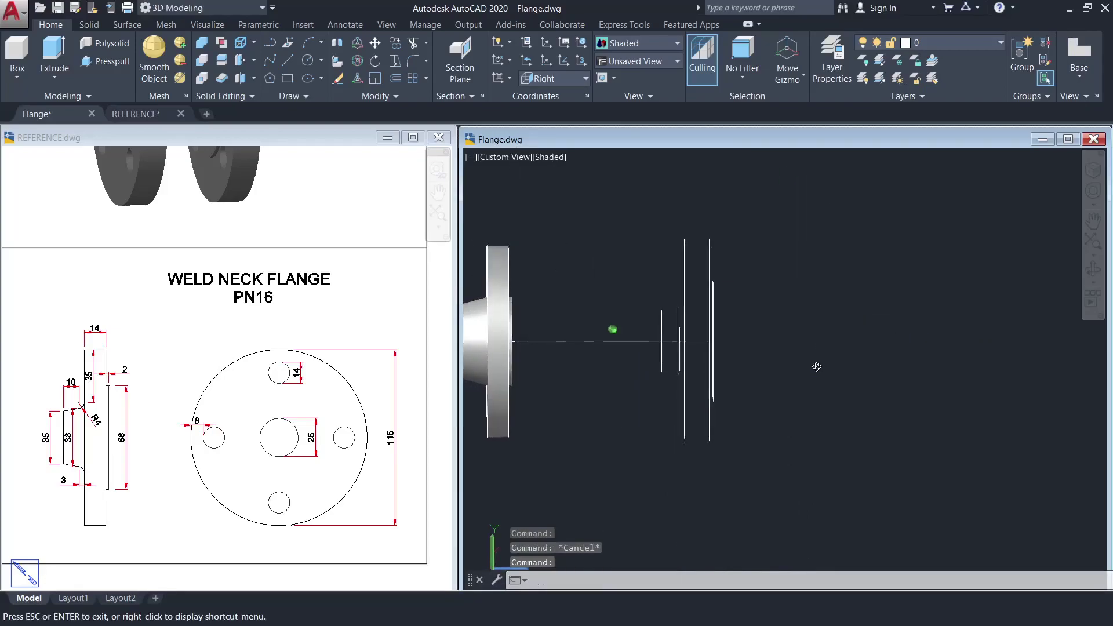
scroll(697, 331, "up", 4)
key("Escape")
middle_click_drag(710, 322, 733, 333, "shift")
key("Escape")
scroll(653, 287, "up", 2)
key("Escape")
type("l")
key("Return")
scroll(607, 298, "up", 2)
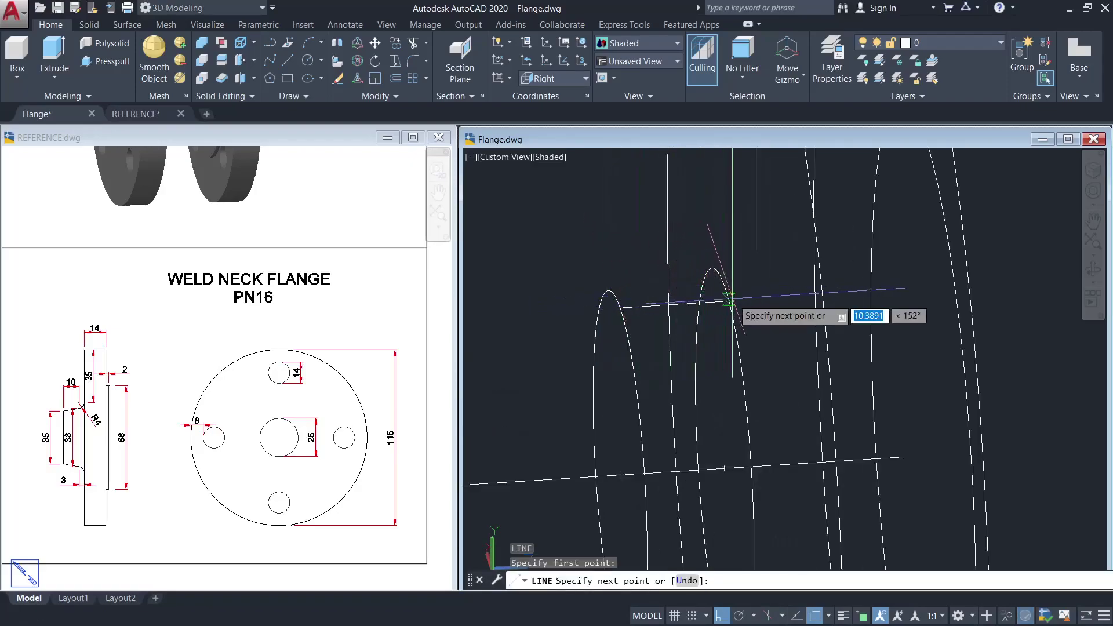
left_click(724, 287)
key("Escape")
- Fillet the vertical 35 unit line and the slanted neck line with radius 4
middle_click_drag(782, 315, 745, 325, "shift")
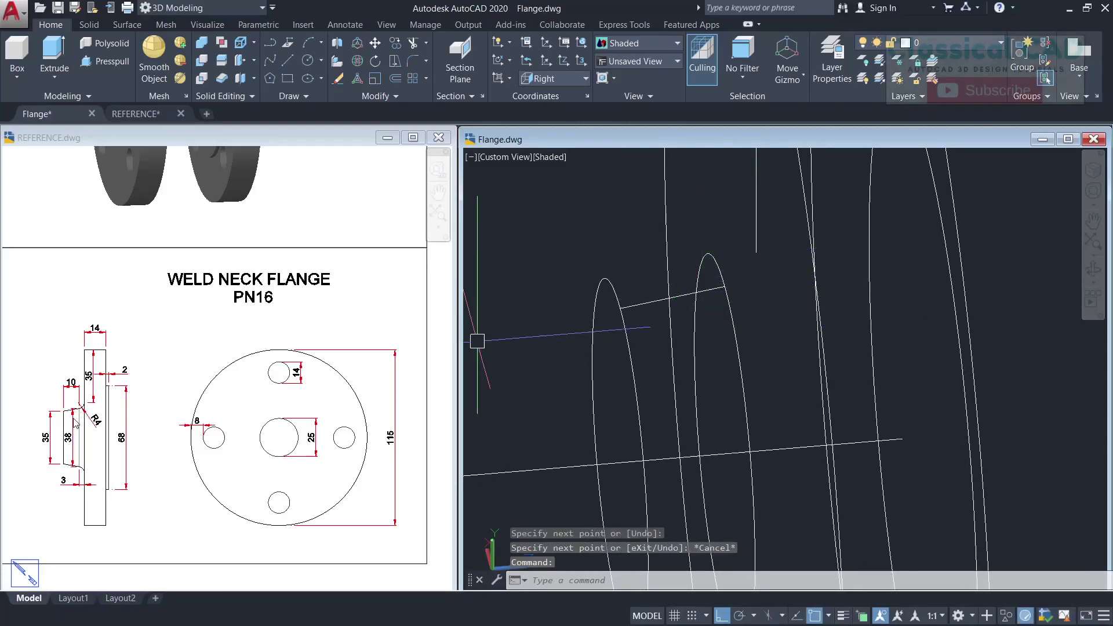
left_click(786, 316)
key("Escape")
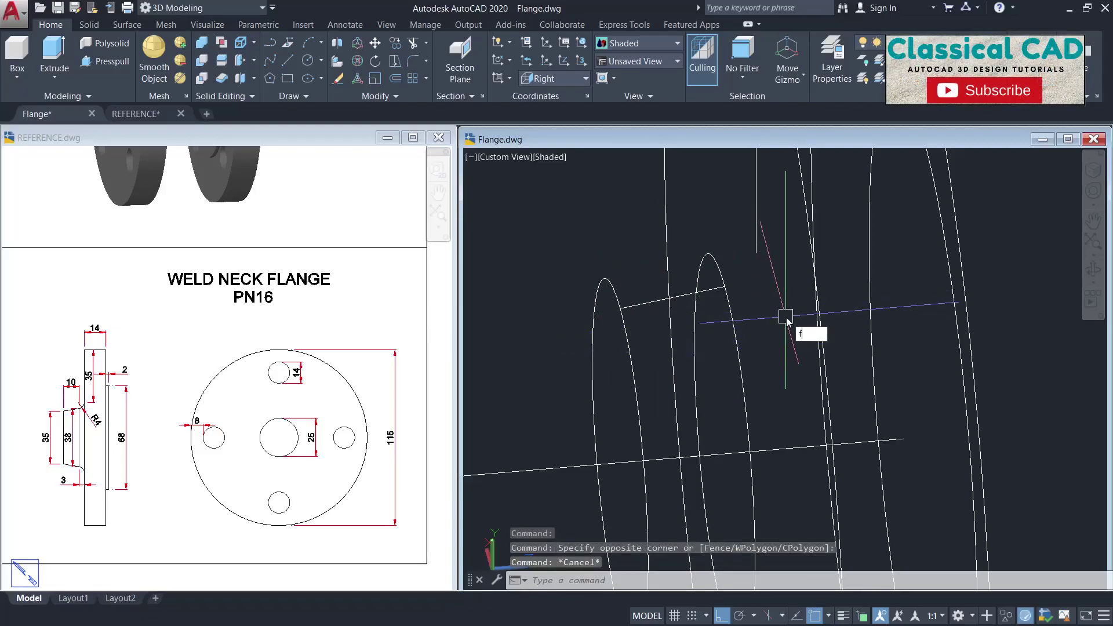
type("f")
key("Return")
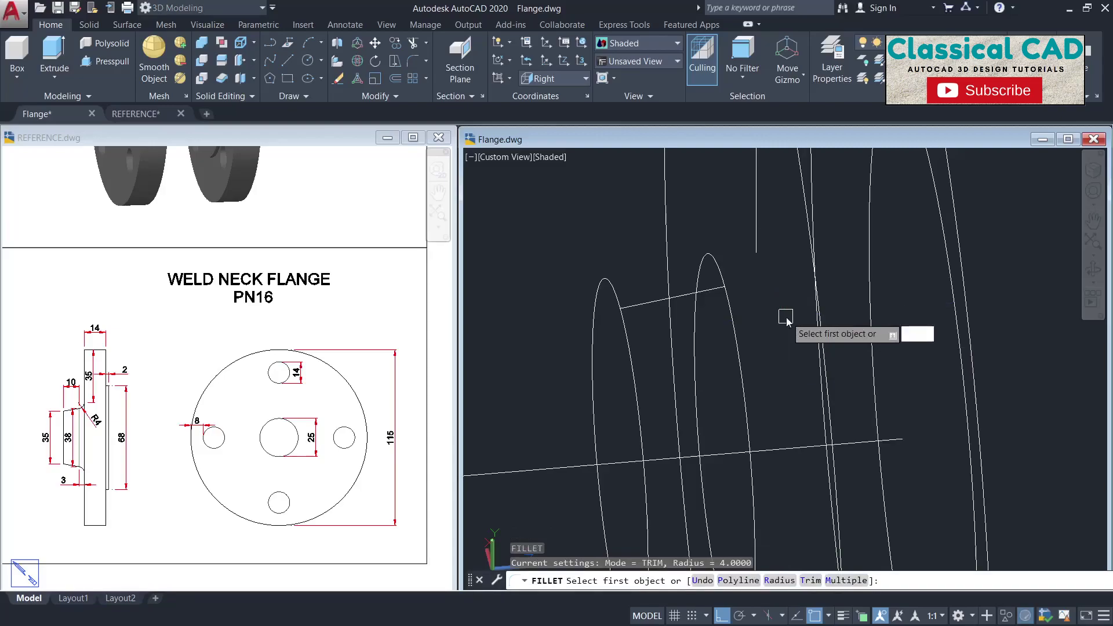
type("r")
key("Return")
key("Return")
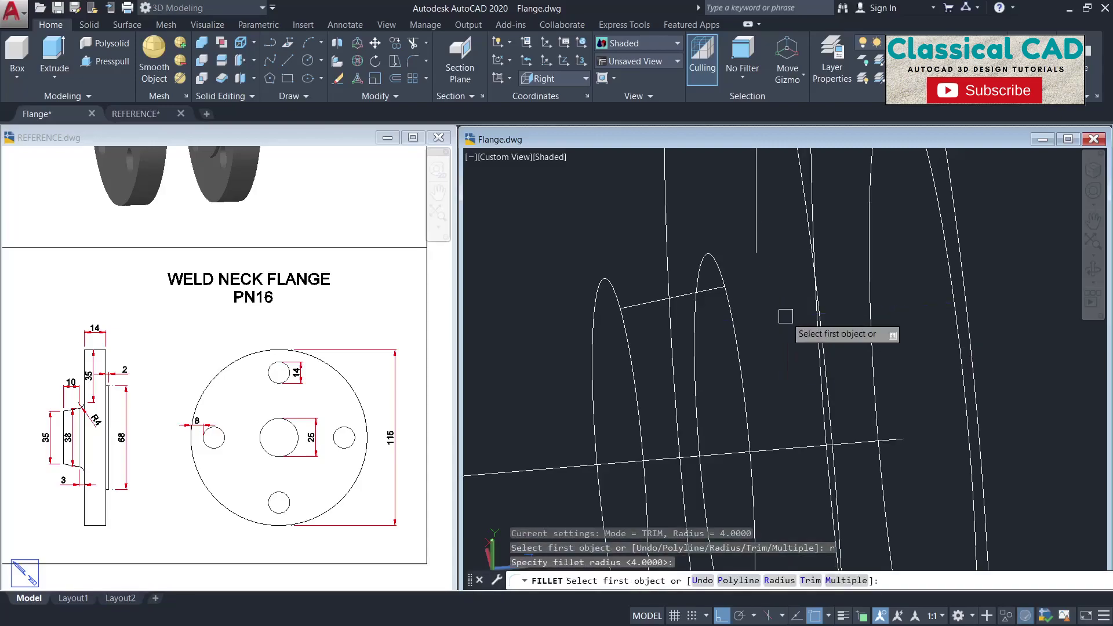
left_click(754, 244)
left_click(704, 290)
key("Return")
key("Escape")
- Join the fillet arc and the slanted neck line into one profile curve
middle_click_drag(745, 311, 776, 357)
left_click(770, 341)
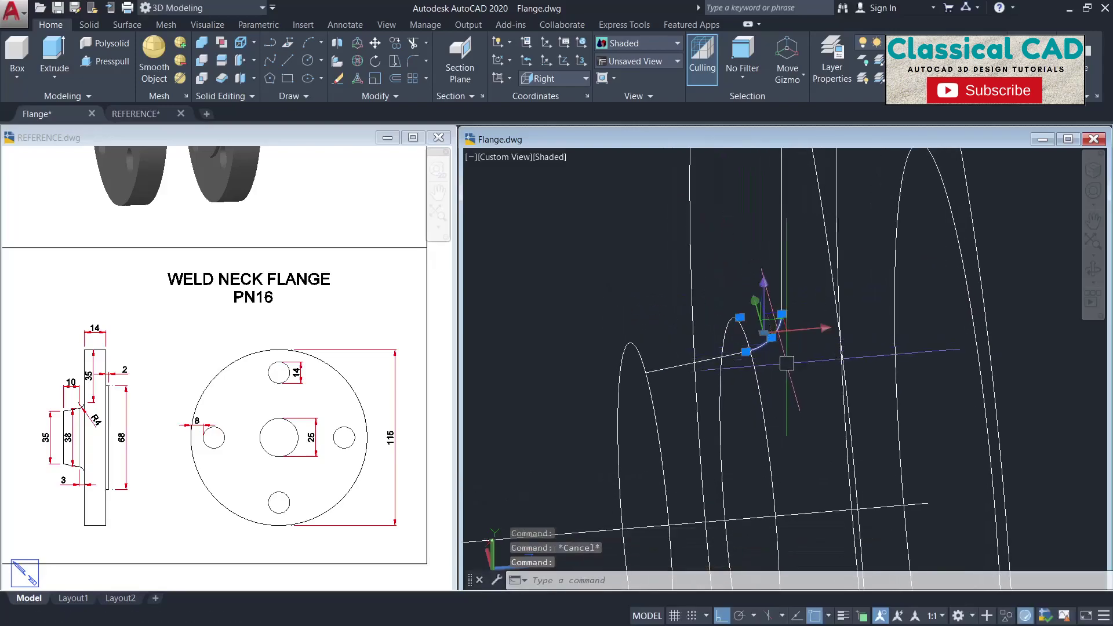
key("Escape")
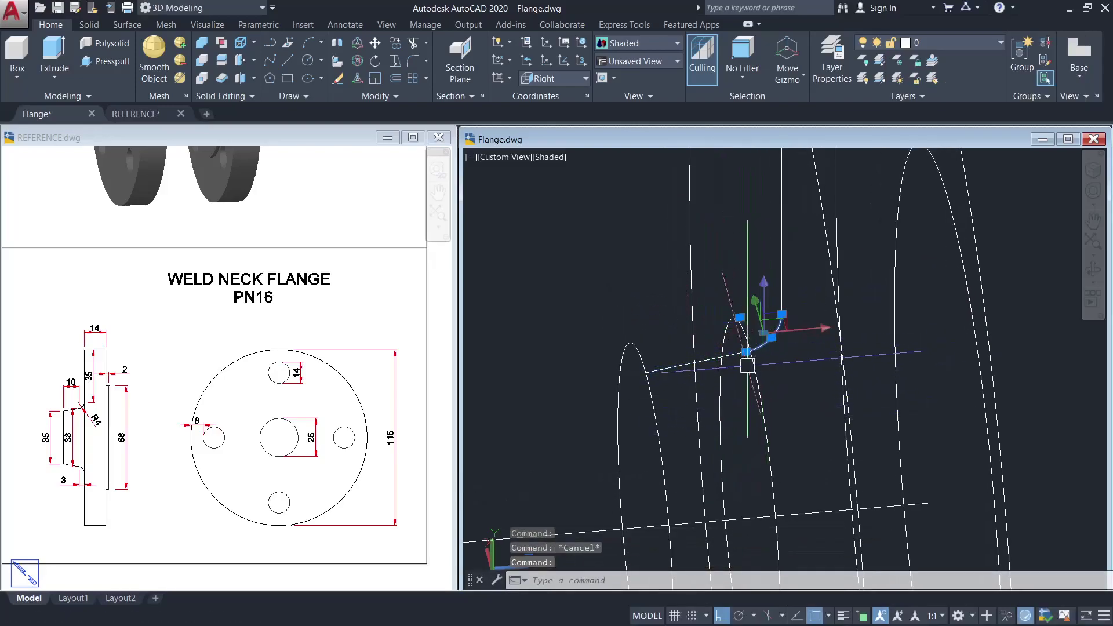
left_click(713, 360)
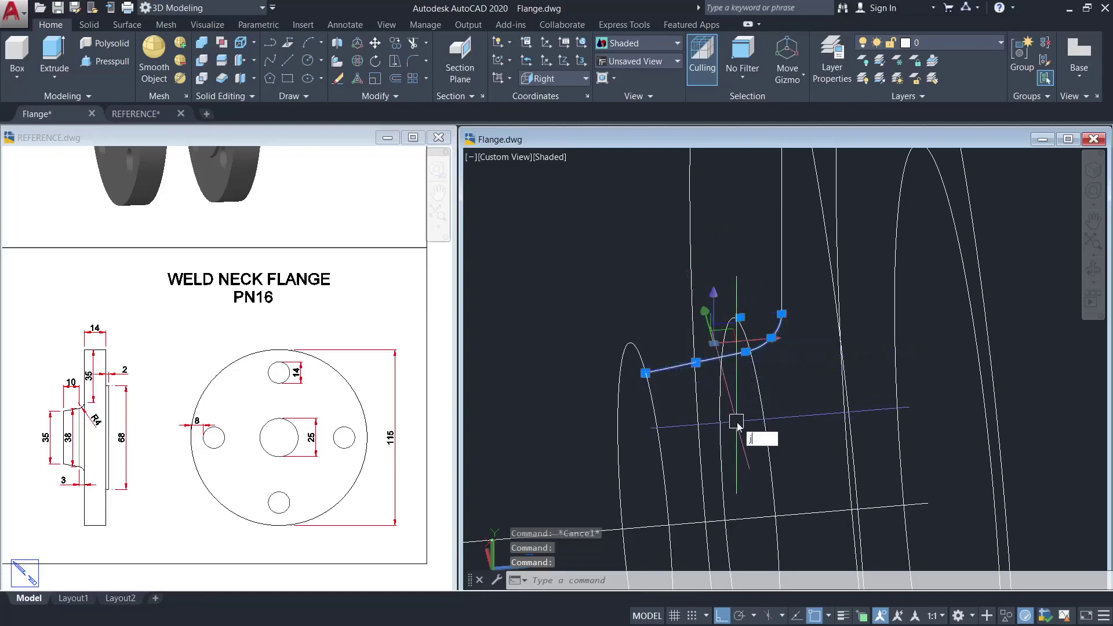
key("Return")
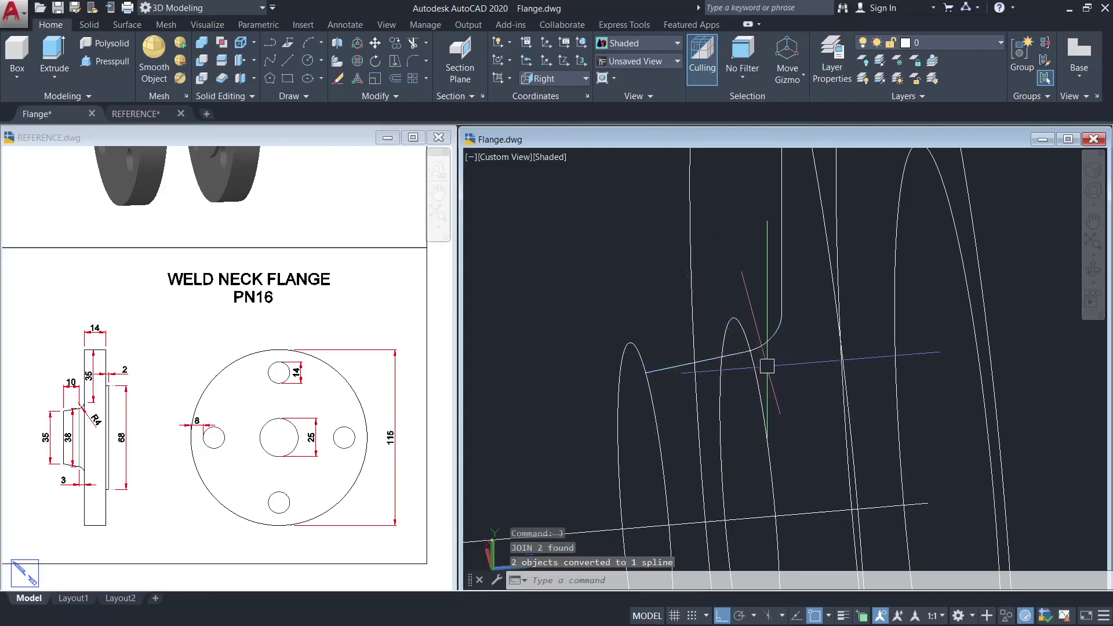
- Revolve the joined neck profile curve 360 degrees about the flange's central axis
left_click(770, 347)
key("Escape")
scroll(771, 373, "down", 1)
middle_click_drag(761, 400, 790, 339, "shift")
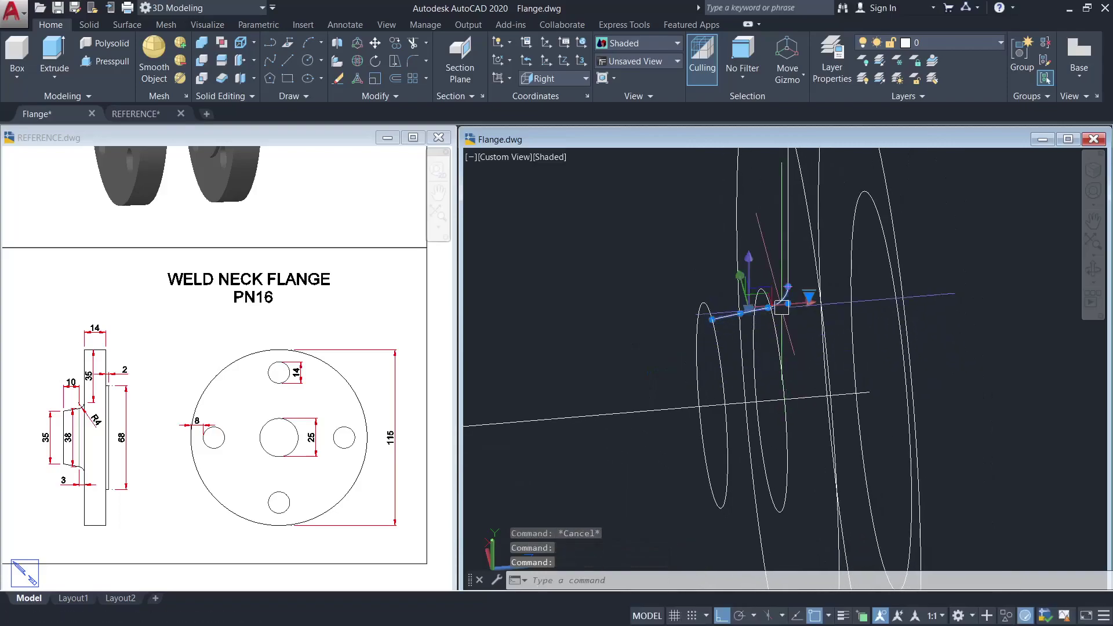
type("rev")
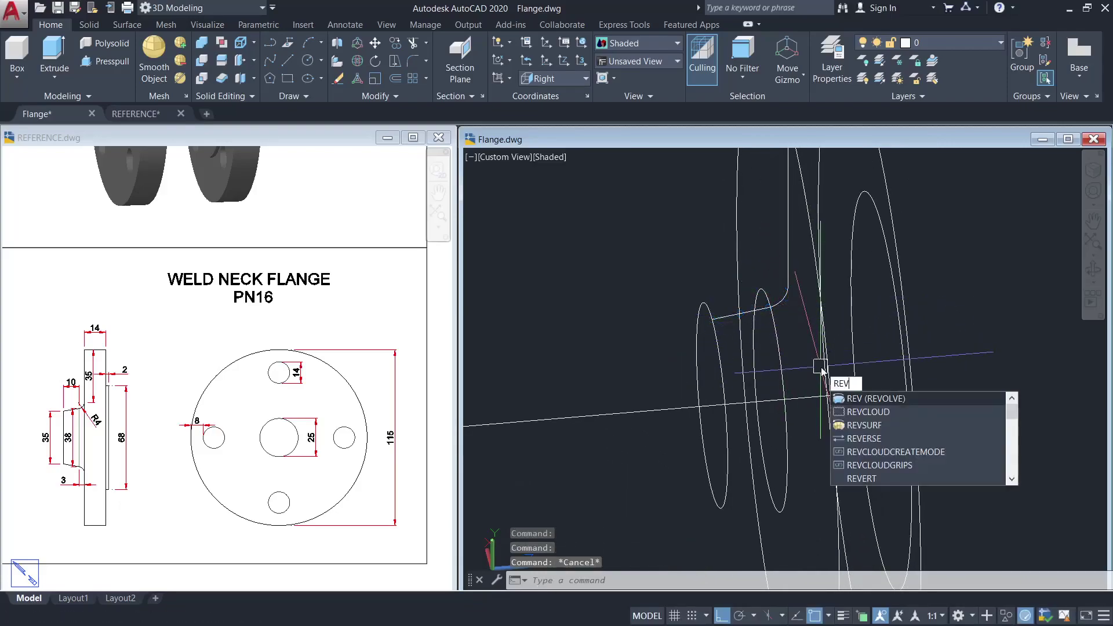
key("Return")
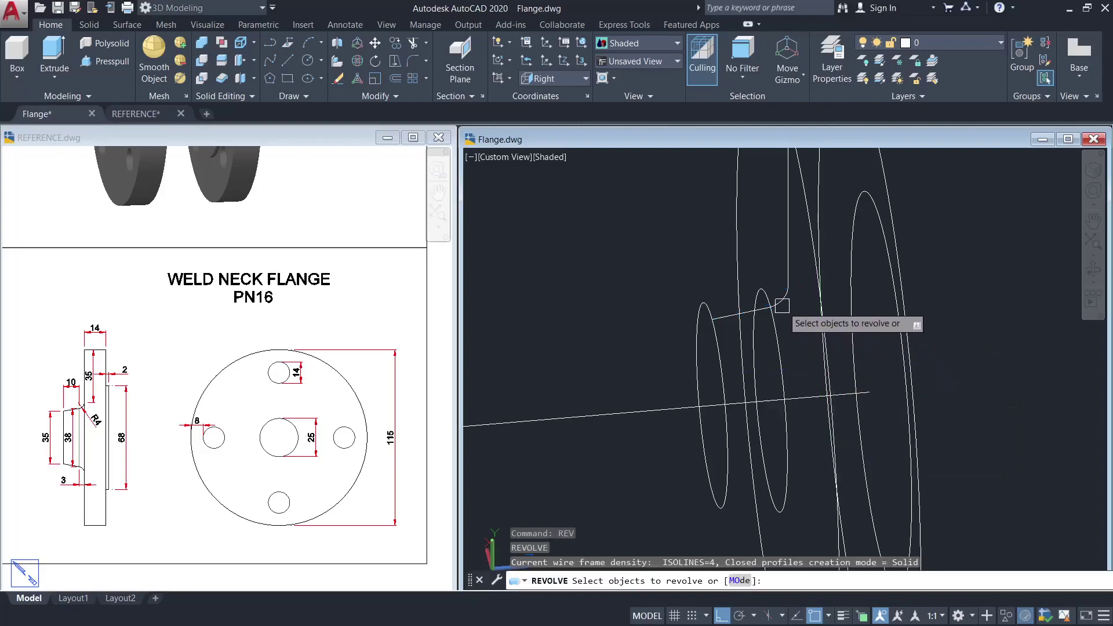
left_click(782, 305)
key("Return")
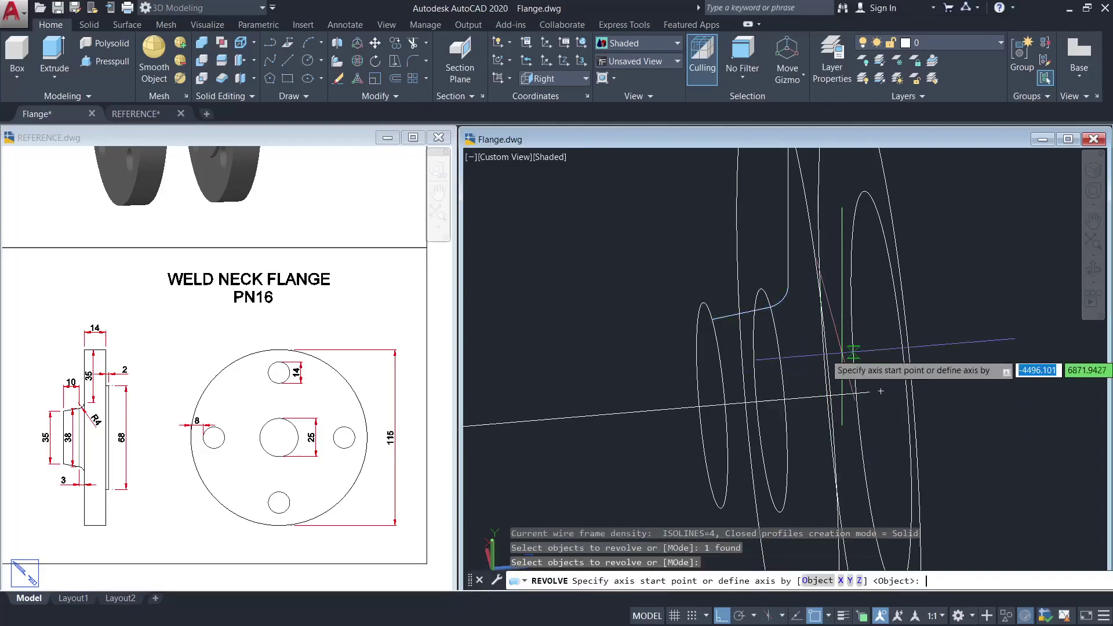
left_click(881, 391)
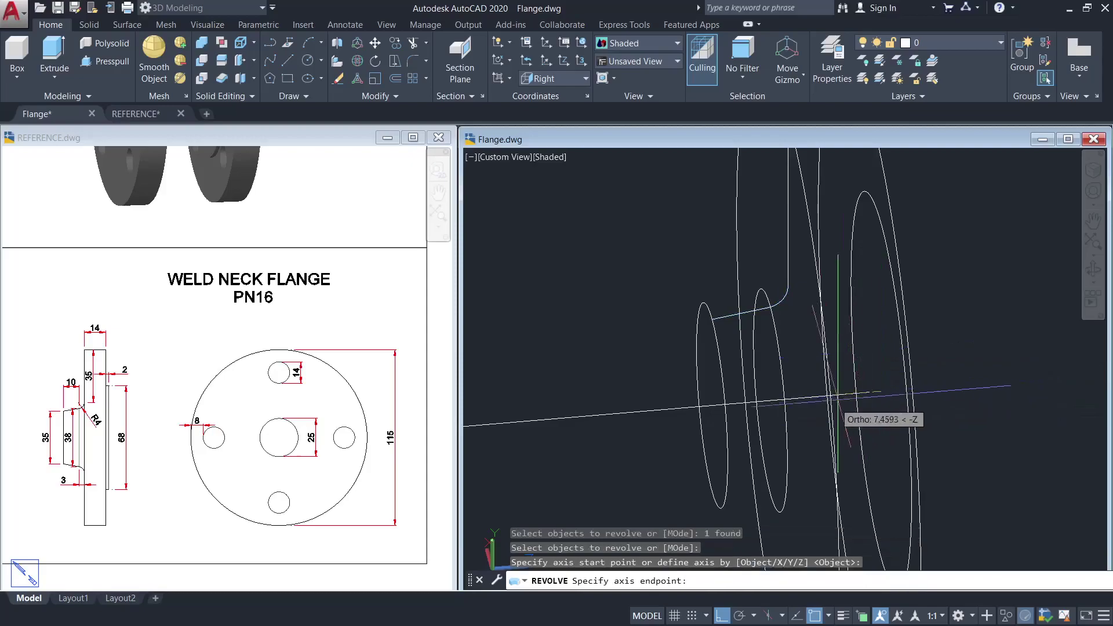
left_click(712, 406)
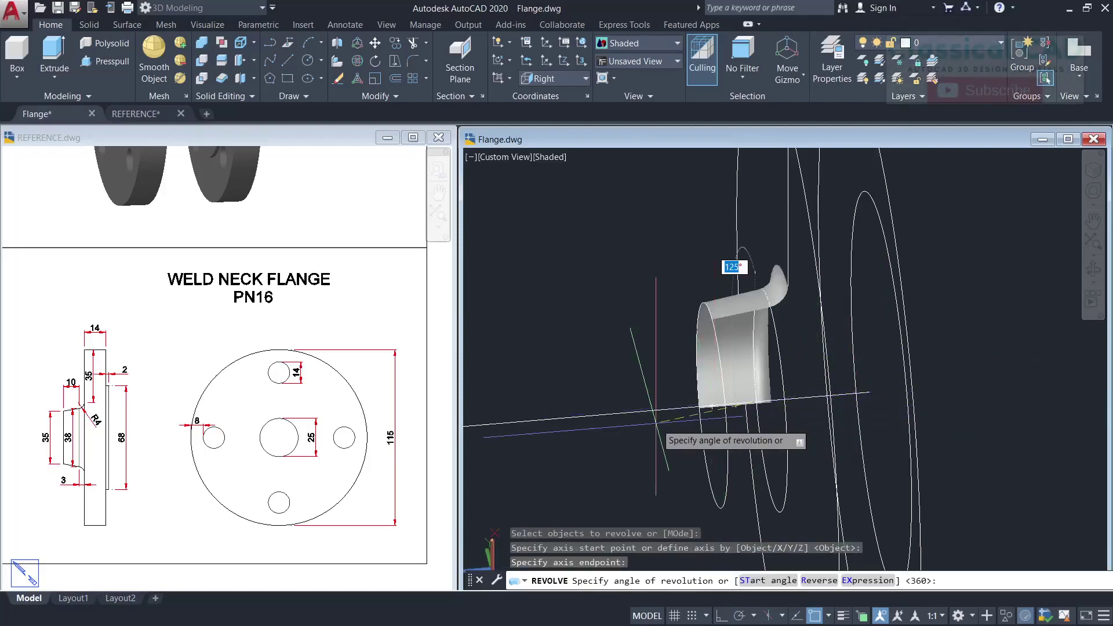
type("360")
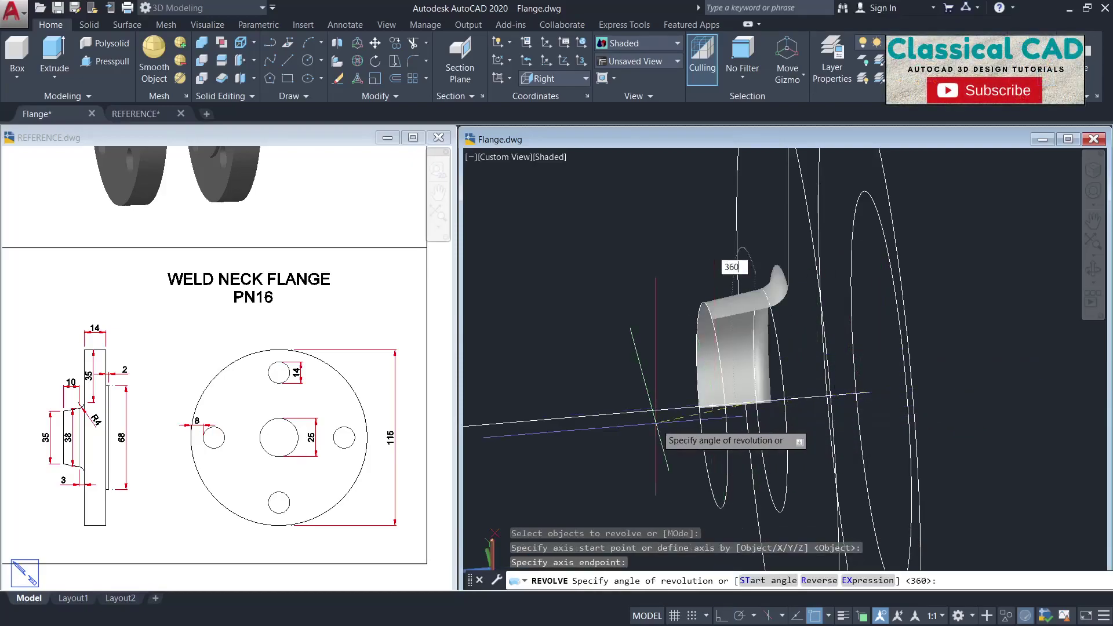
key("Return")
key("Return")
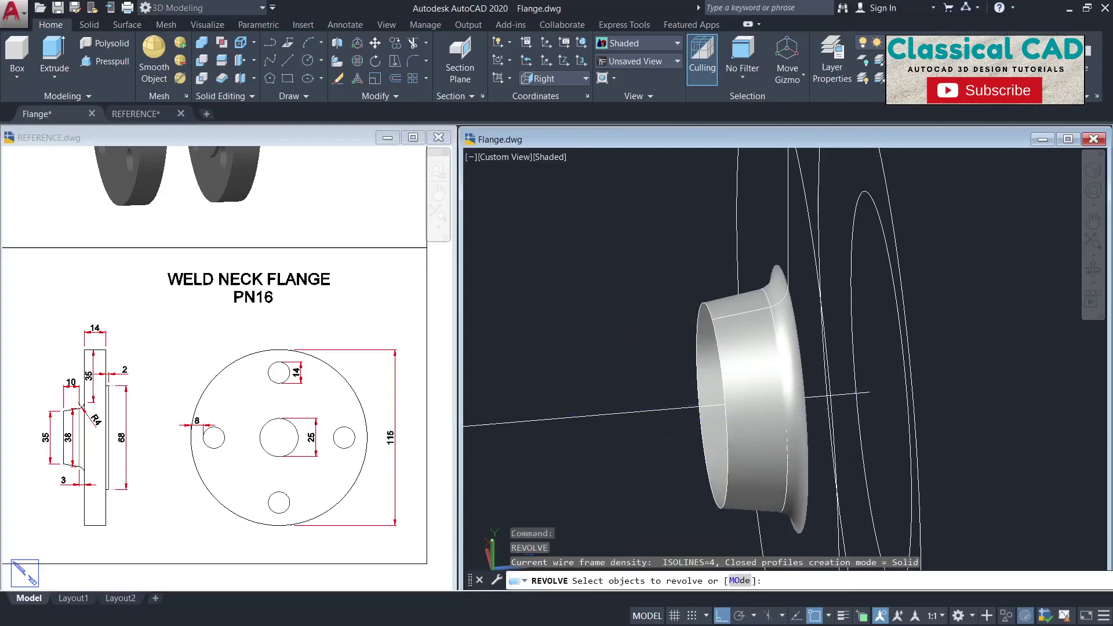
key("Escape")
- Presspull the 68 diameter raised-face circle back to the plane of the adjacent 115 diameter circle
scroll(832, 301, "down", 2)
middle_click_drag(839, 302, 867, 319, "shift")
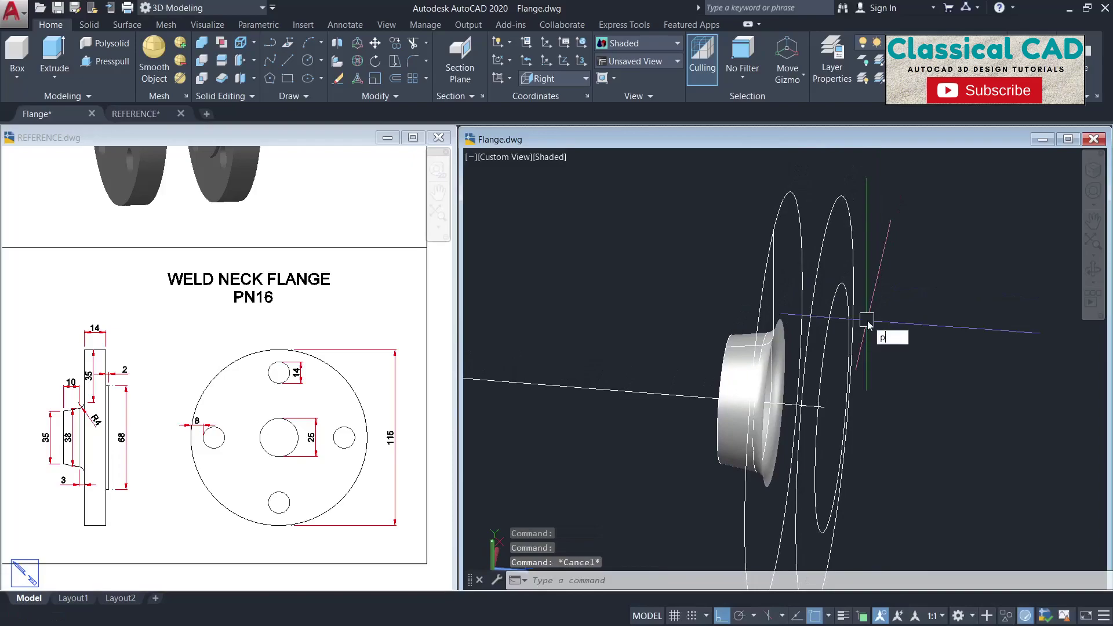
type("ress")
key("Return")
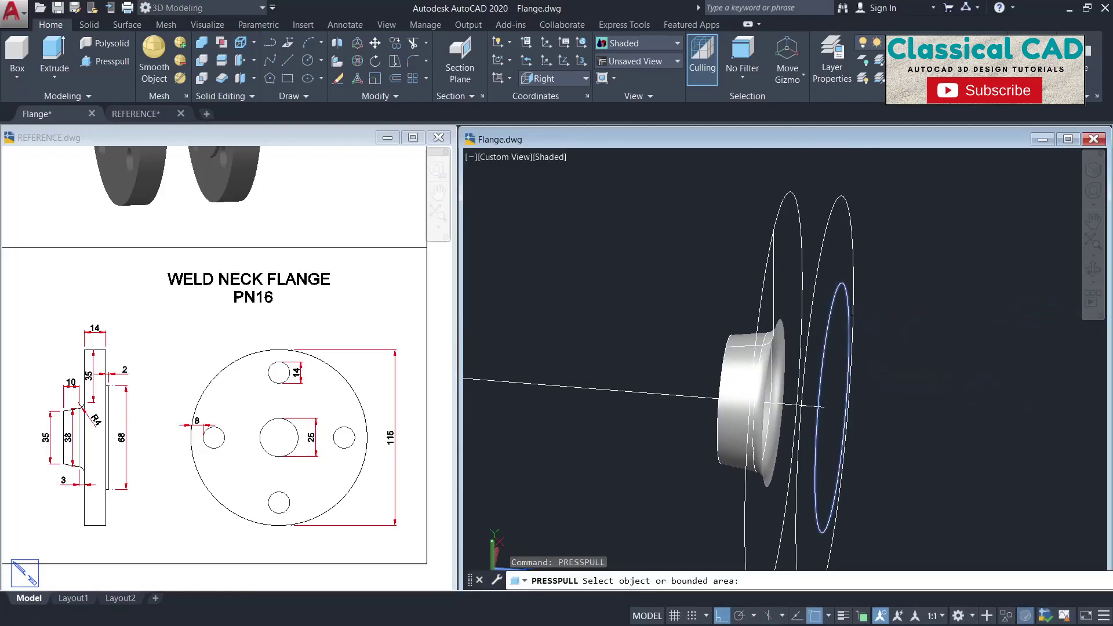
left_click(826, 407)
left_click(828, 408)
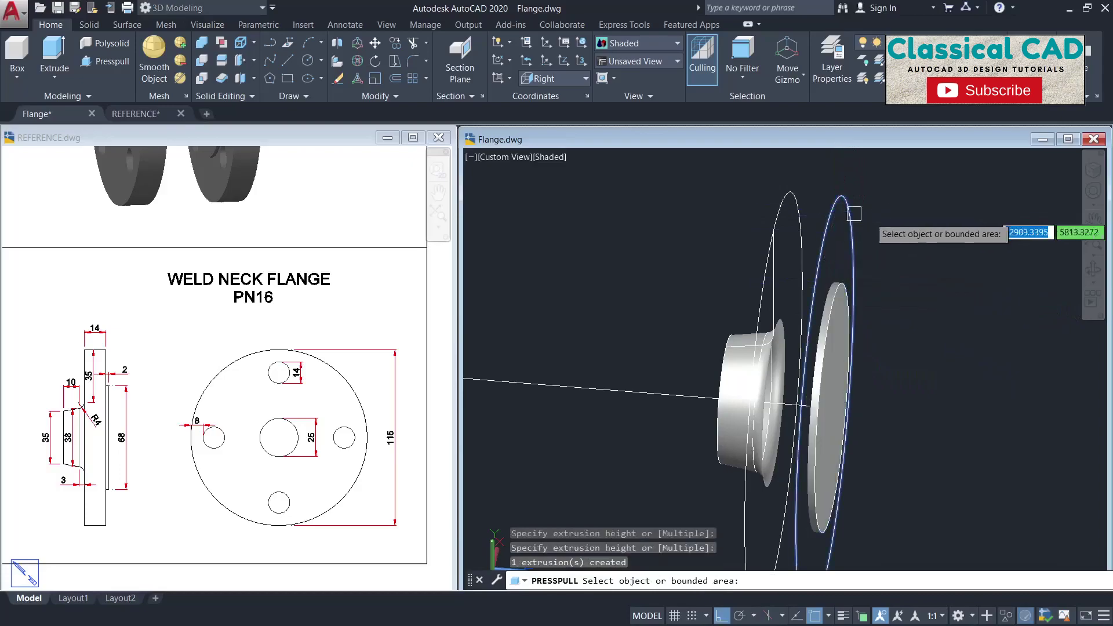
- Presspull the 115 diameter circle next to the raised face up to the matching circle on the neck side
left_click(824, 407)
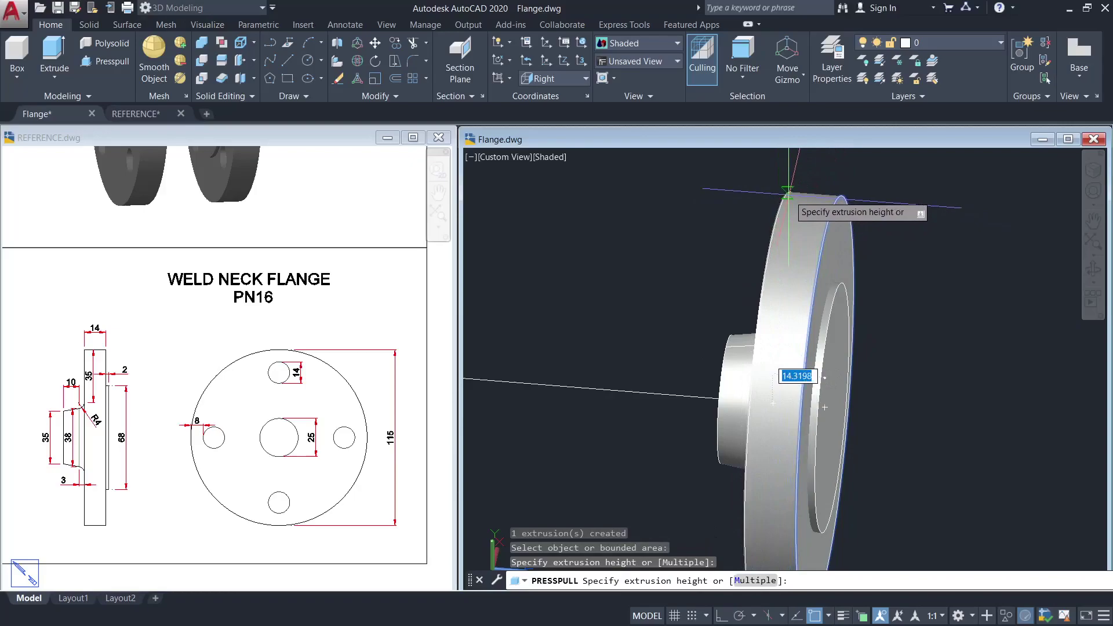
left_click(783, 200)
key("Return")
middle_click_drag(768, 338, 844, 340, "shift")
scroll(768, 400, "up", 2)
key("Escape")
- Thicken the revolved neck surface by 5
left_click(777, 404)
scroll(777, 404, "down", 1)
scroll(777, 403, "up", 5)
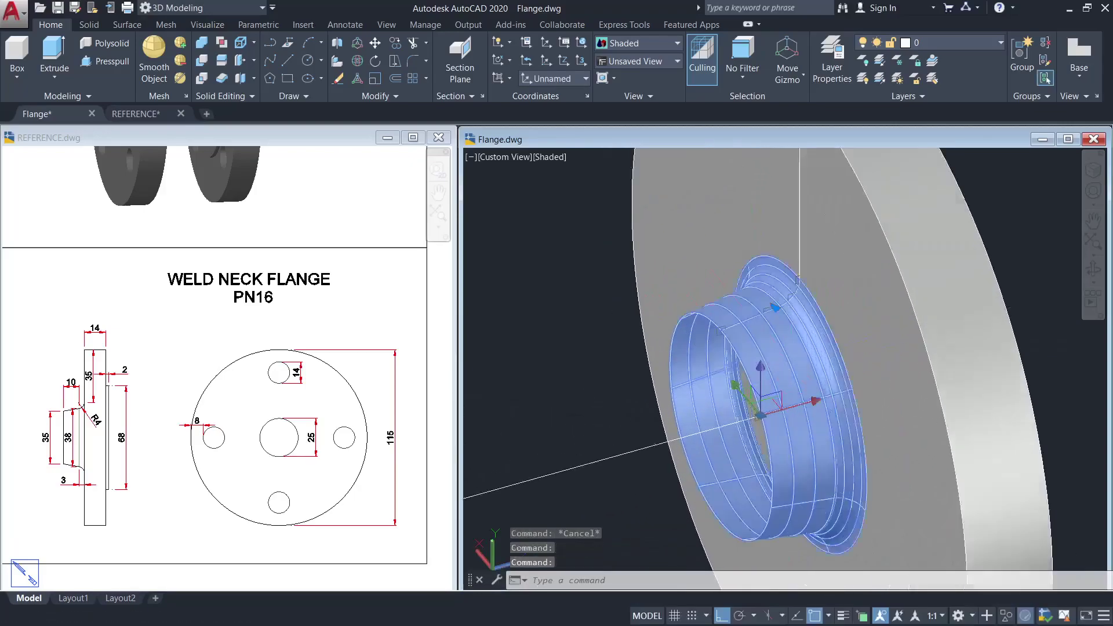
key("Escape")
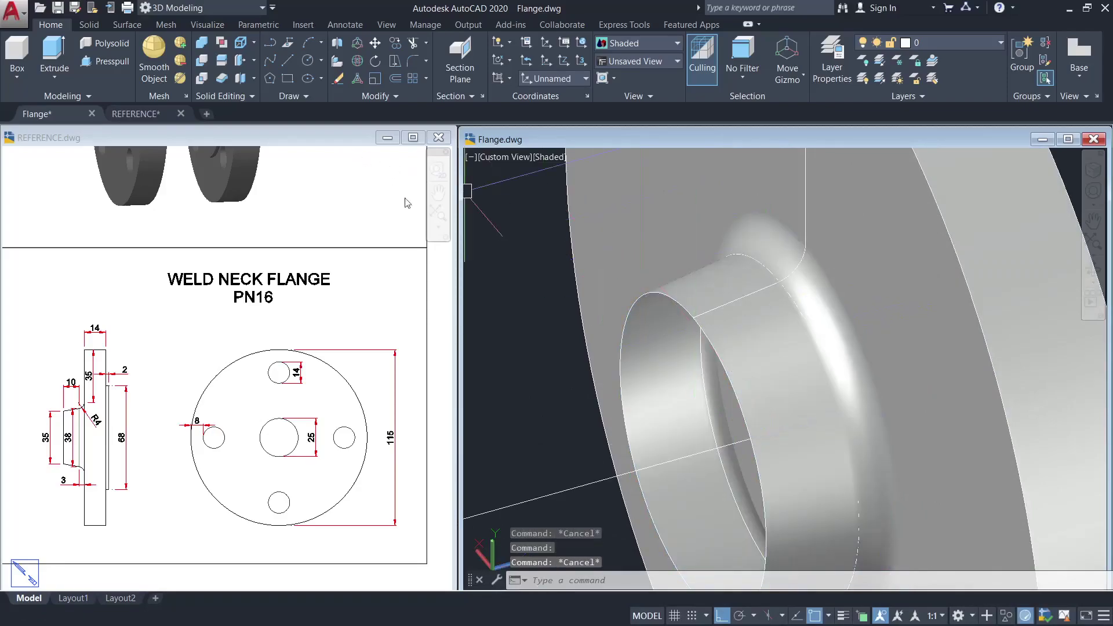
type("thick")
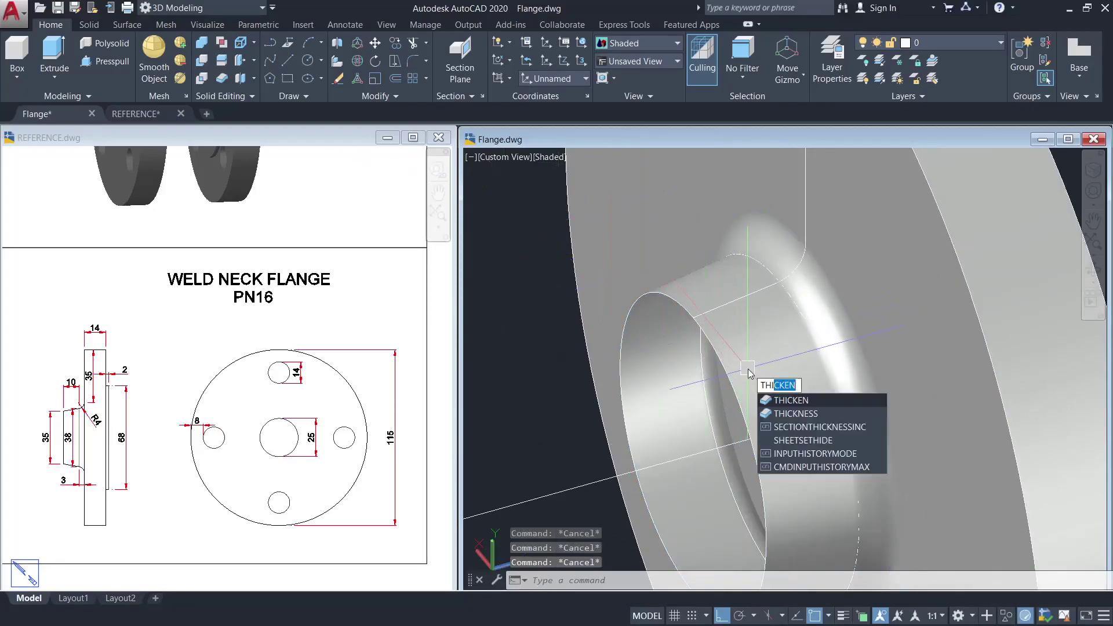
left_click(791, 401)
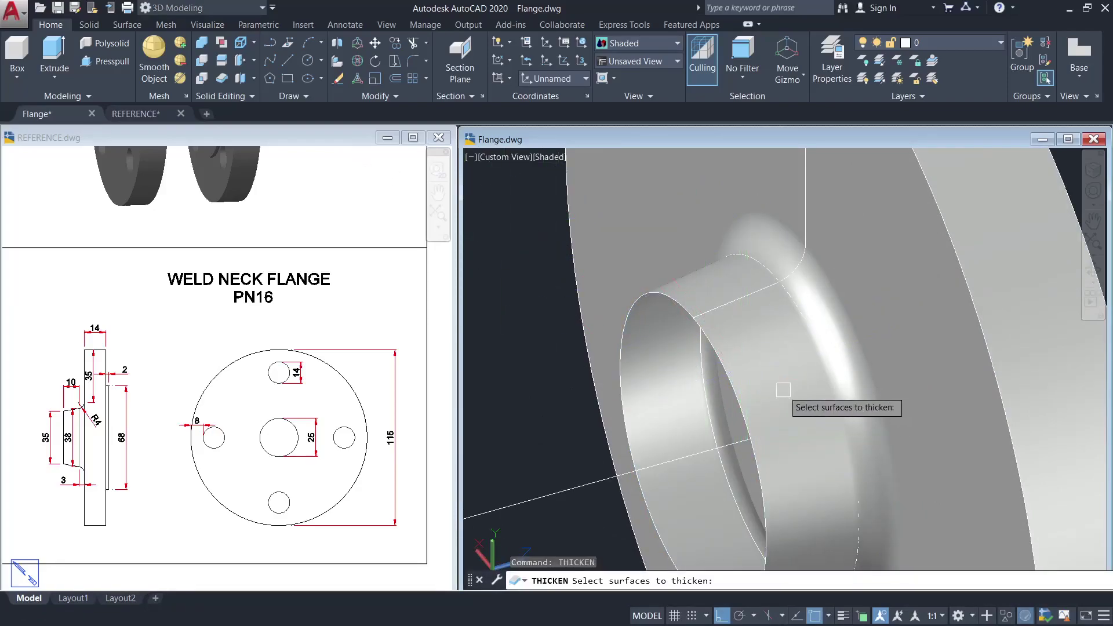
left_click(763, 375)
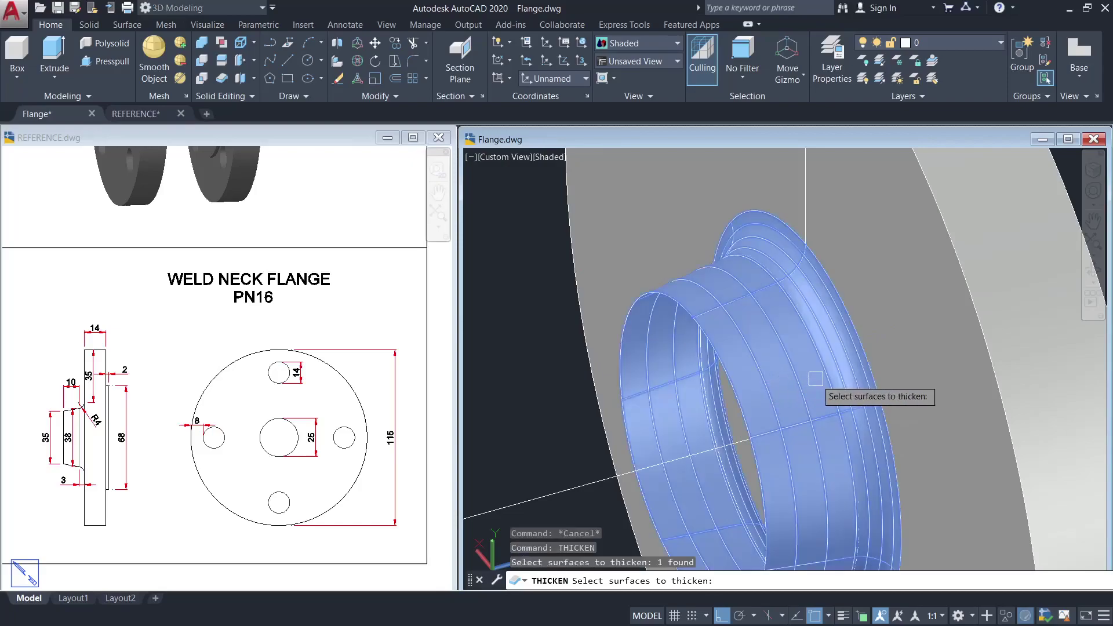
key("Return")
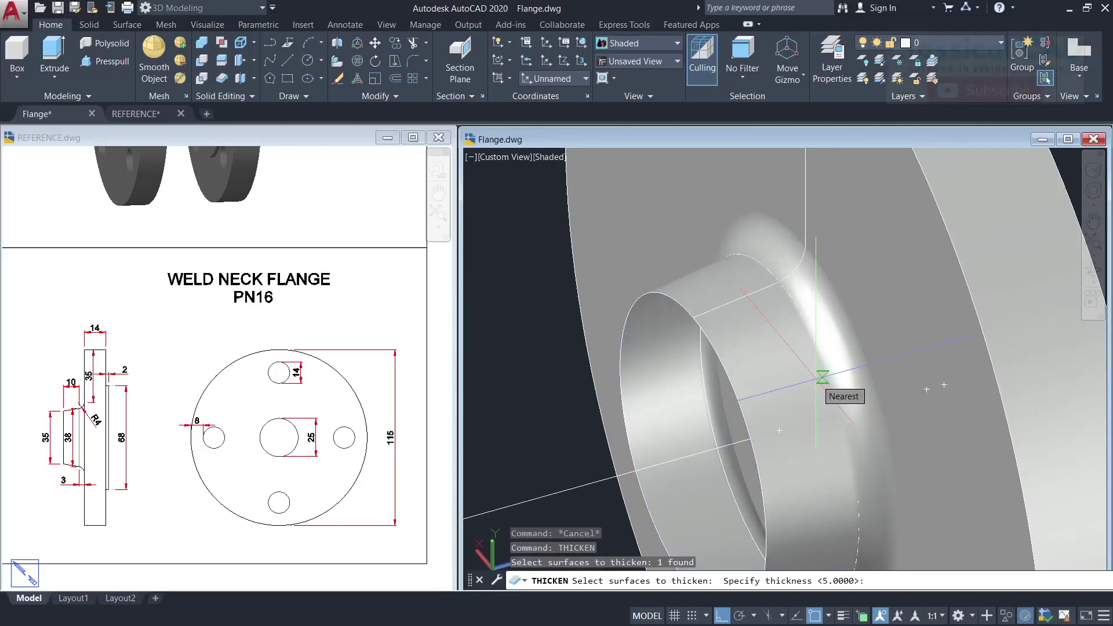
type("5")
key("Return")
key("Return")
key("Return")
key("Escape")
- Move the axis line between the two flanges along its direction so it extends out from the new flange's raised face
scroll(818, 378, "down", 5)
middle_click_drag(863, 400, 810, 387, "shift")
scroll(773, 389, "down", 4)
left_click(743, 443)
left_click(709, 334)
type("m")
key("Return")
left_click(767, 258)
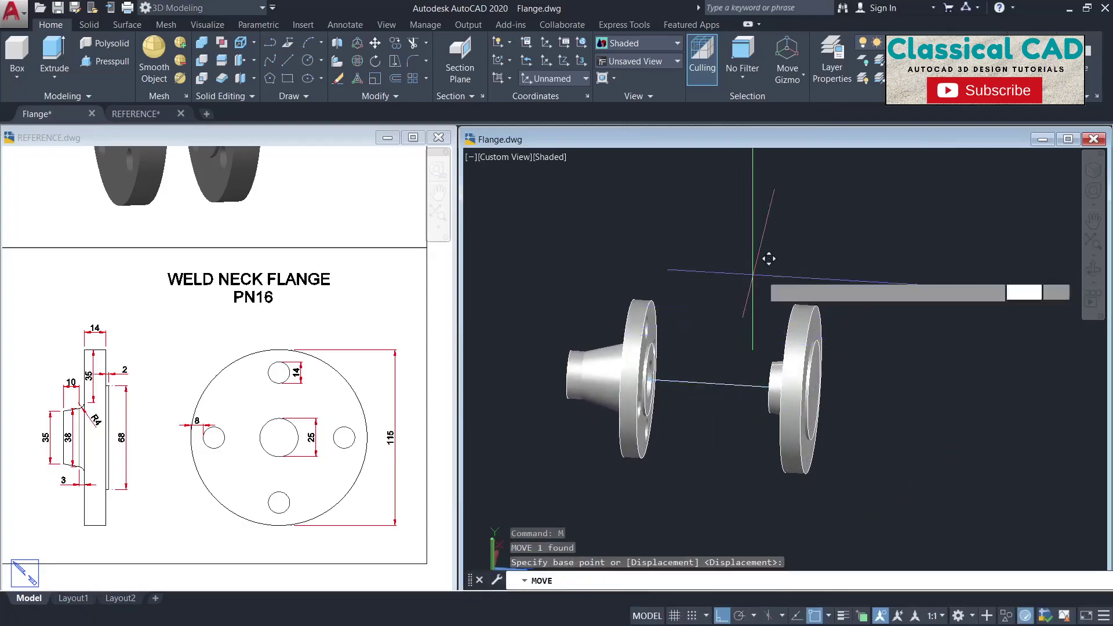
left_click(893, 265)
key("Escape")
- Switch to the Front view and draw a 115 diameter circle centred on the free end of the axis line
left_click(648, 60)
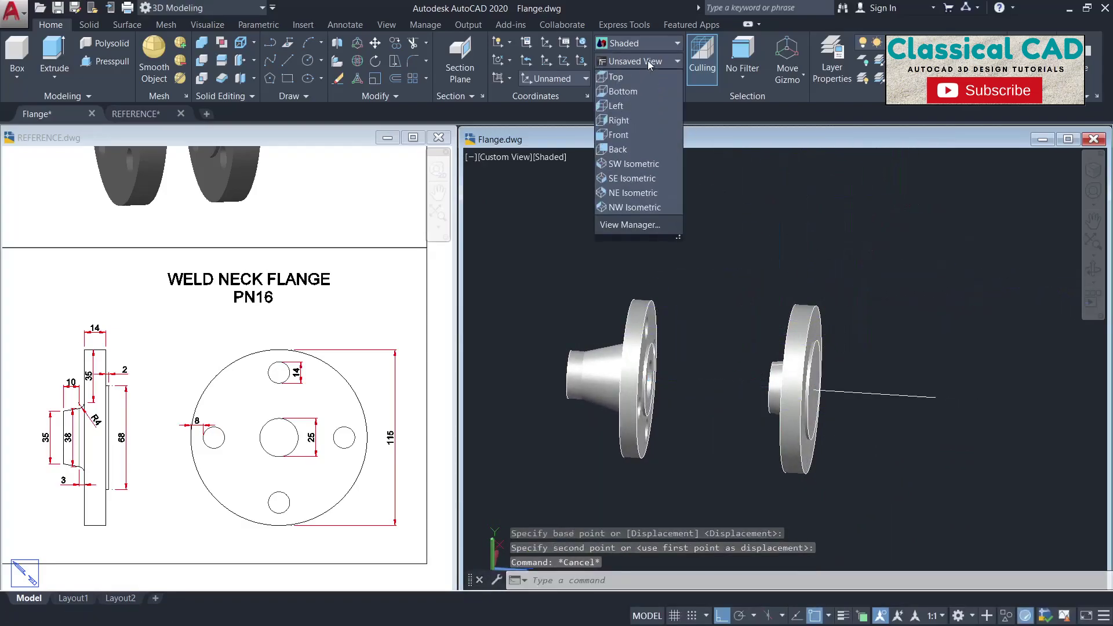
left_click(626, 145)
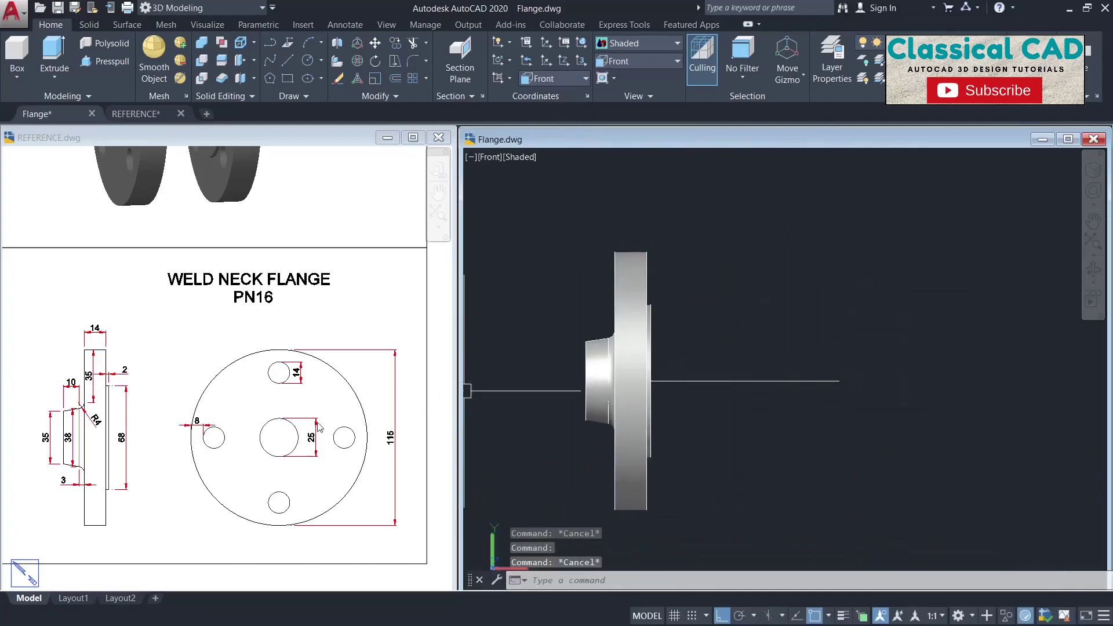
left_click(812, 427)
key("Escape")
key("c")
key("Return")
left_click(839, 381)
type("d")
key("Return")
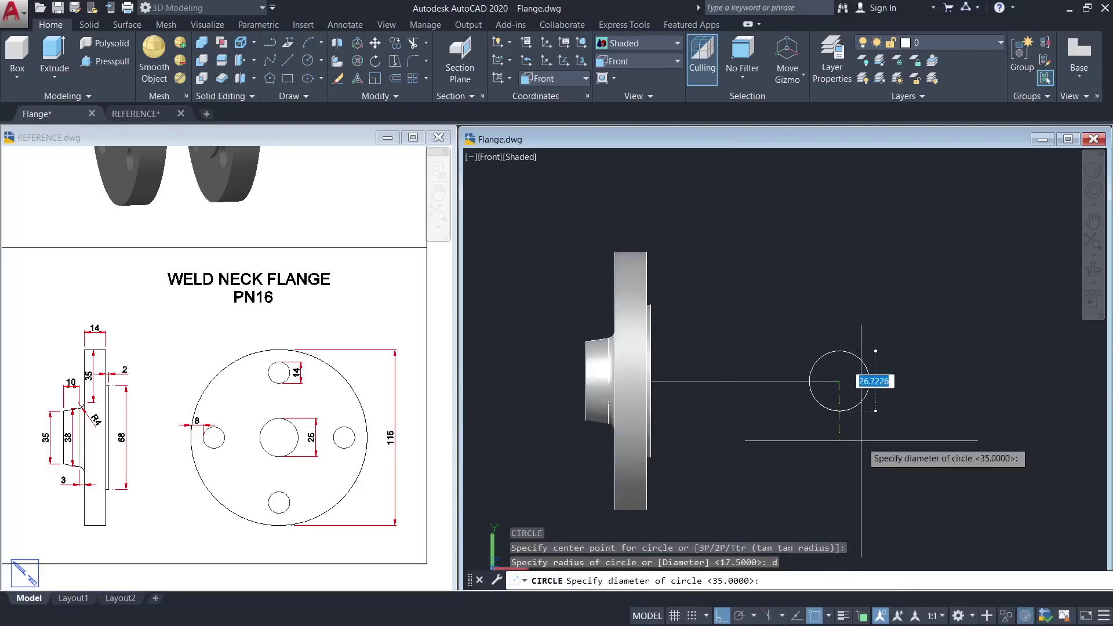
key("Return")
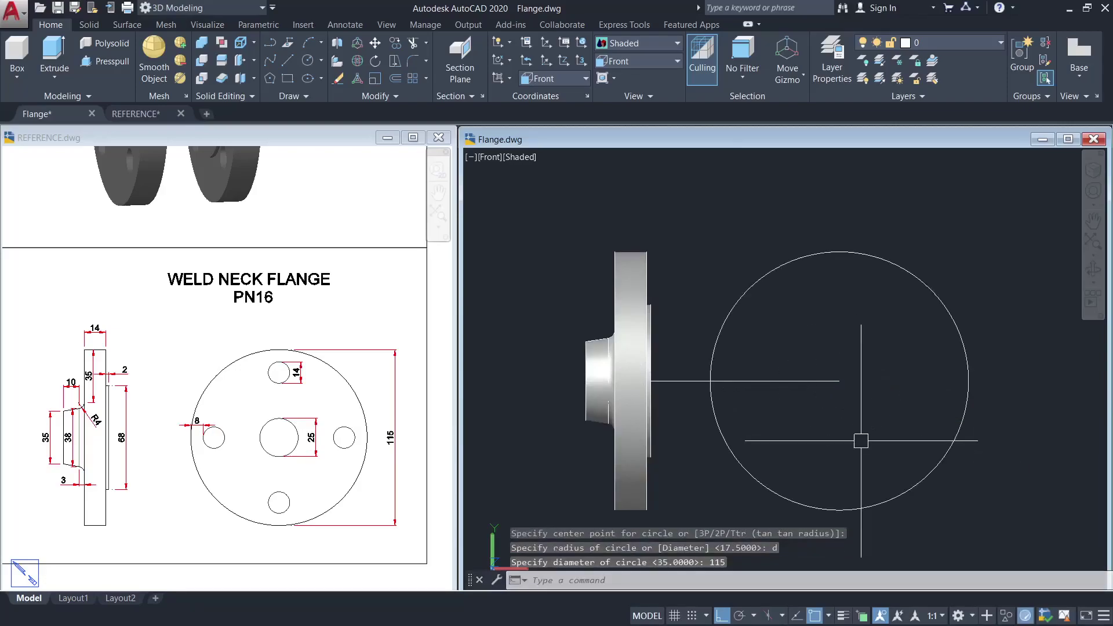
- Draw a 25 diameter bore circle concentric with the 115 diameter circle
key("Return")
left_click(839, 381)
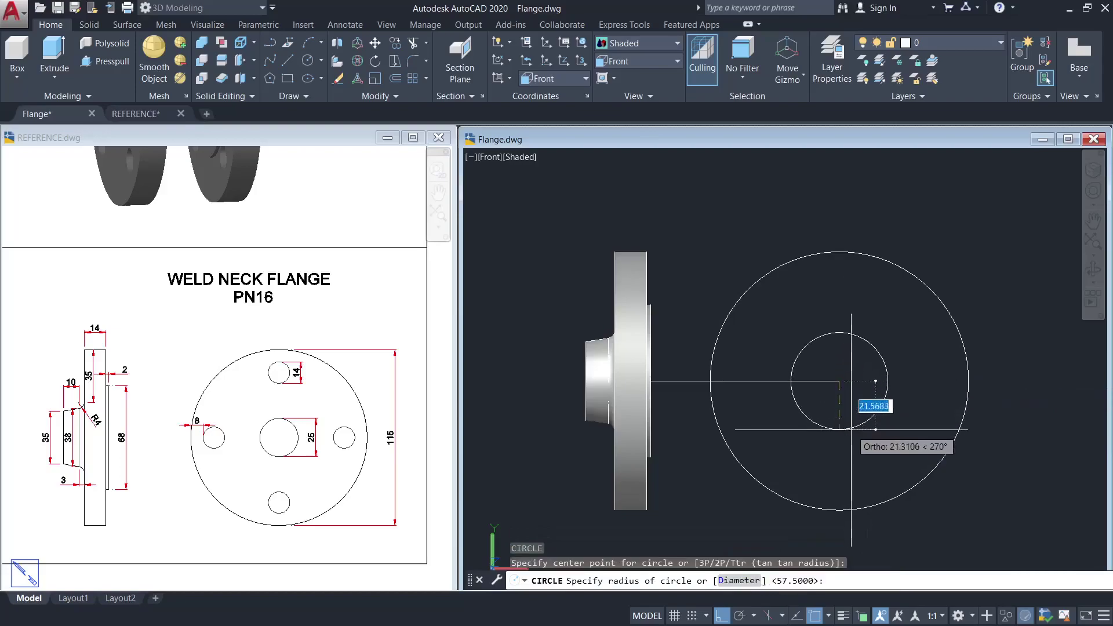
type("d")
key("Return")
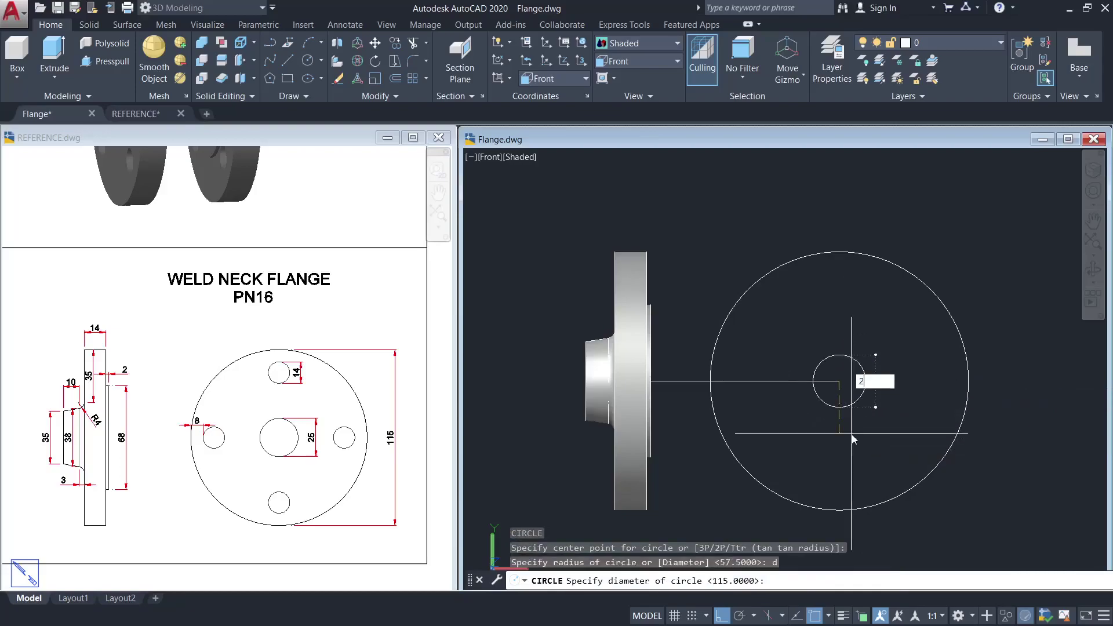
type("25")
key("Return")
- Draw an 8 unit line straight down from the top quadrant of the 115 diameter circle
type("l")
key("Return")
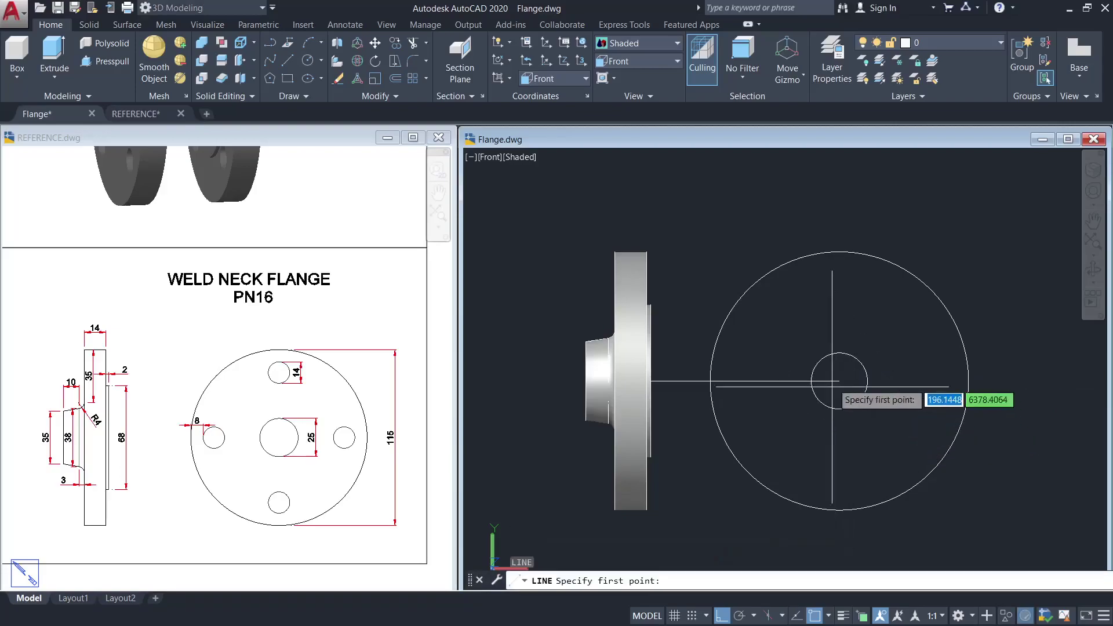
left_click(839, 252)
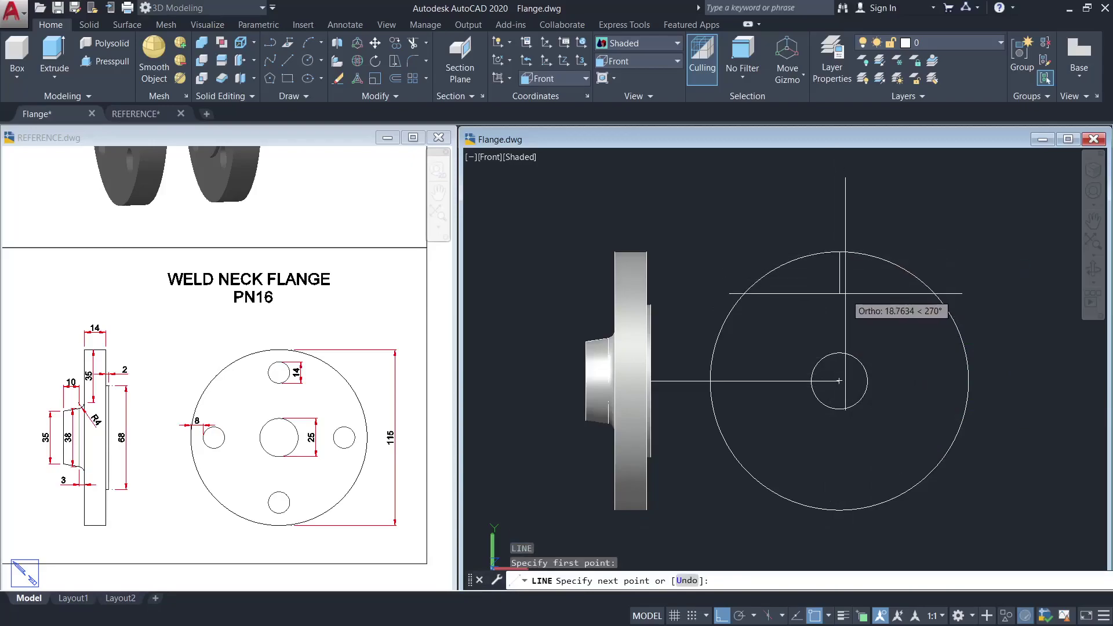
type("8")
key("Return")
key("Escape")
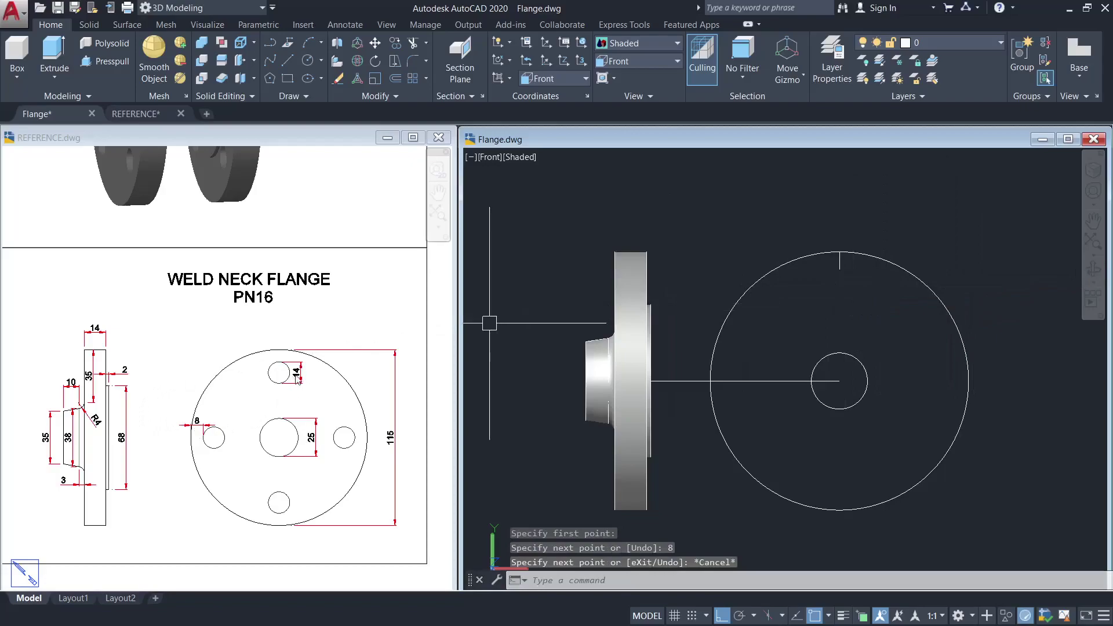
- Draw a 14 diameter bolt hole circle just below the 8 unit line
type("c")
key("Return")
left_click(842, 299)
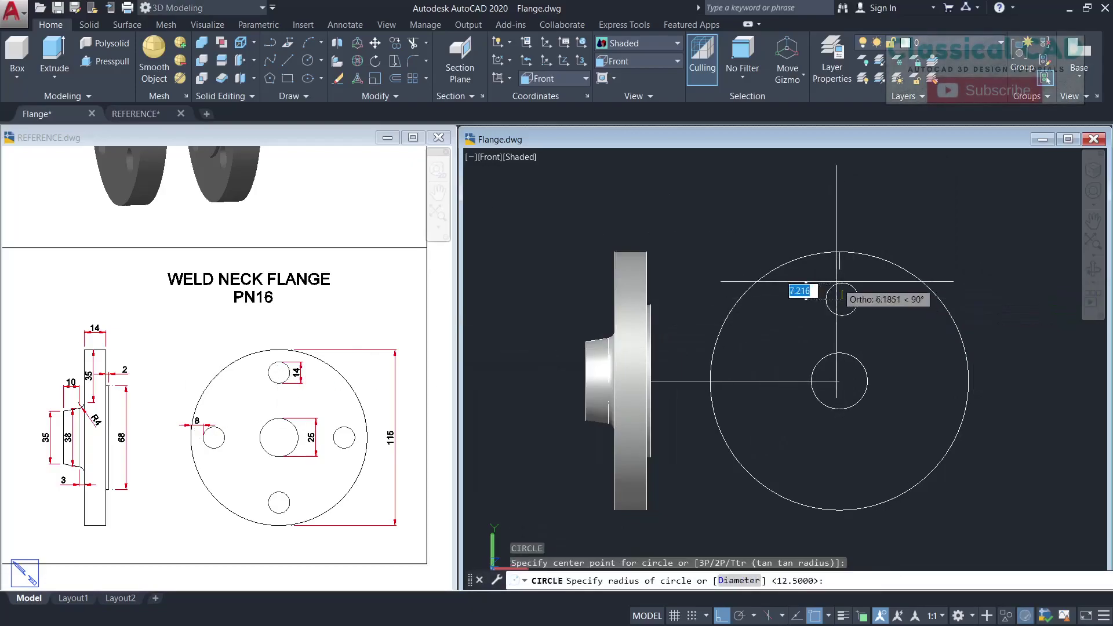
type("d")
key("Return")
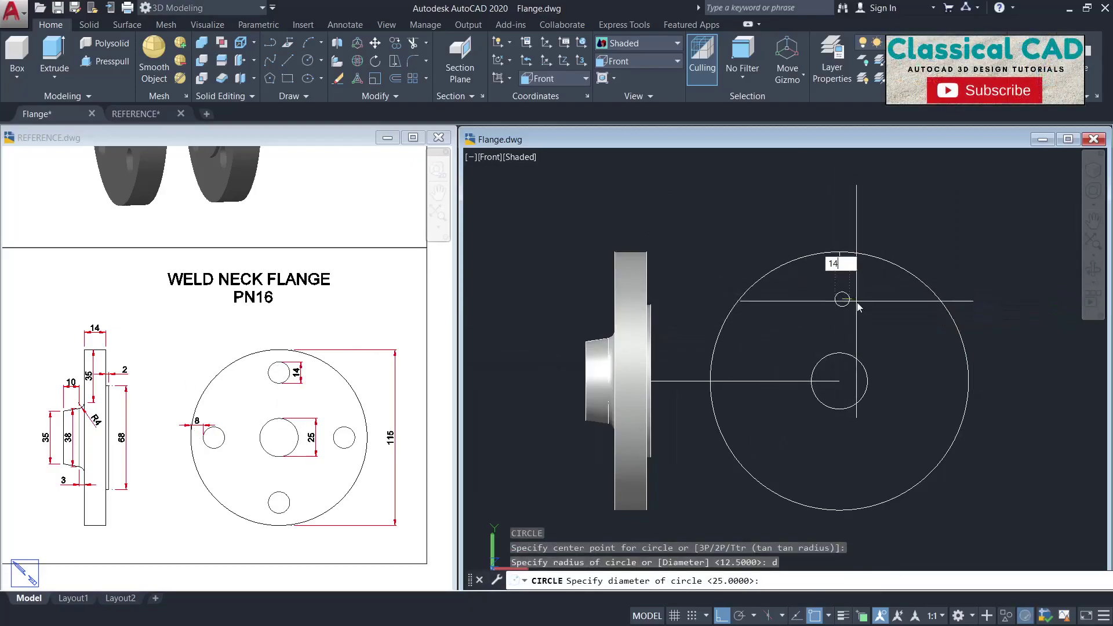
type("14")
key("Return")
key("Escape")
- Move the 14 diameter circle by its top quadrant onto the lower end of the 8 unit line
left_click(850, 299)
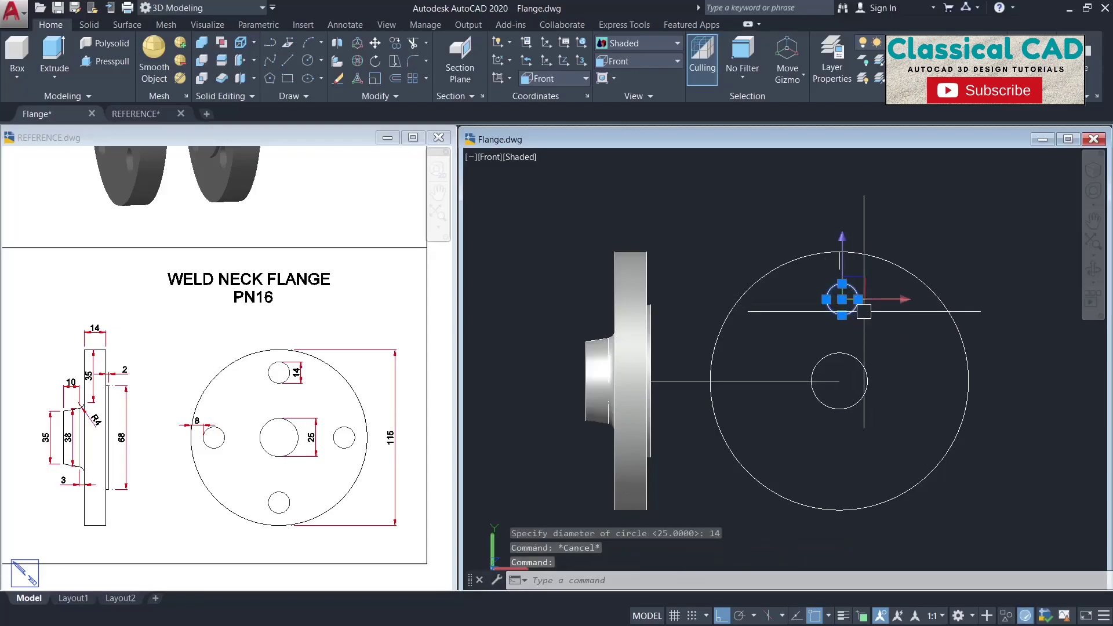
type("m")
key("Return")
left_click(842, 299)
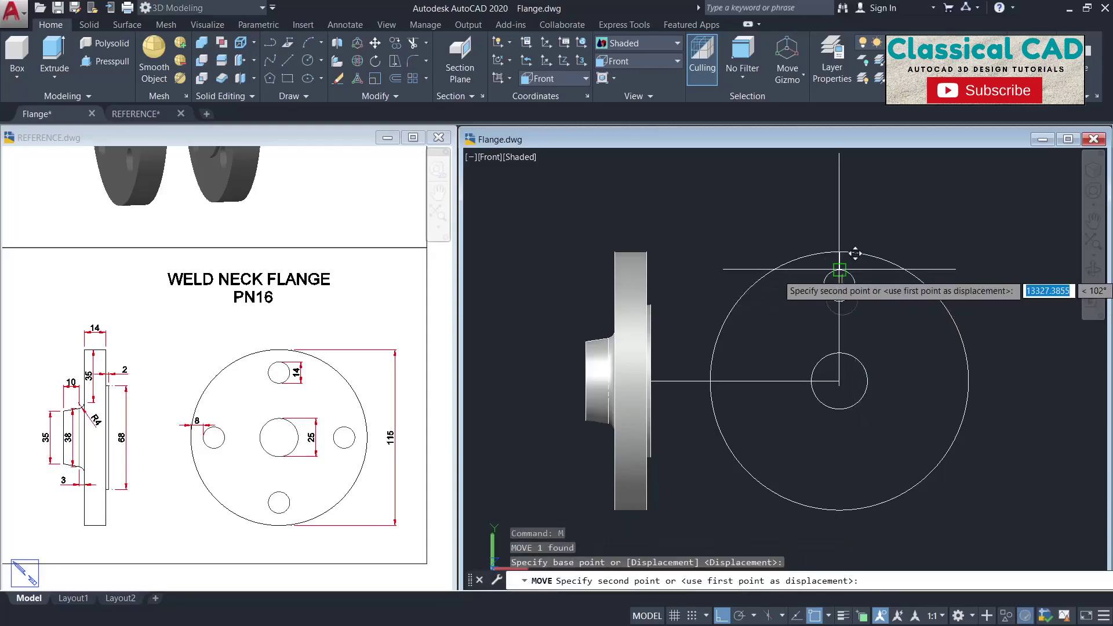
left_click(839, 269)
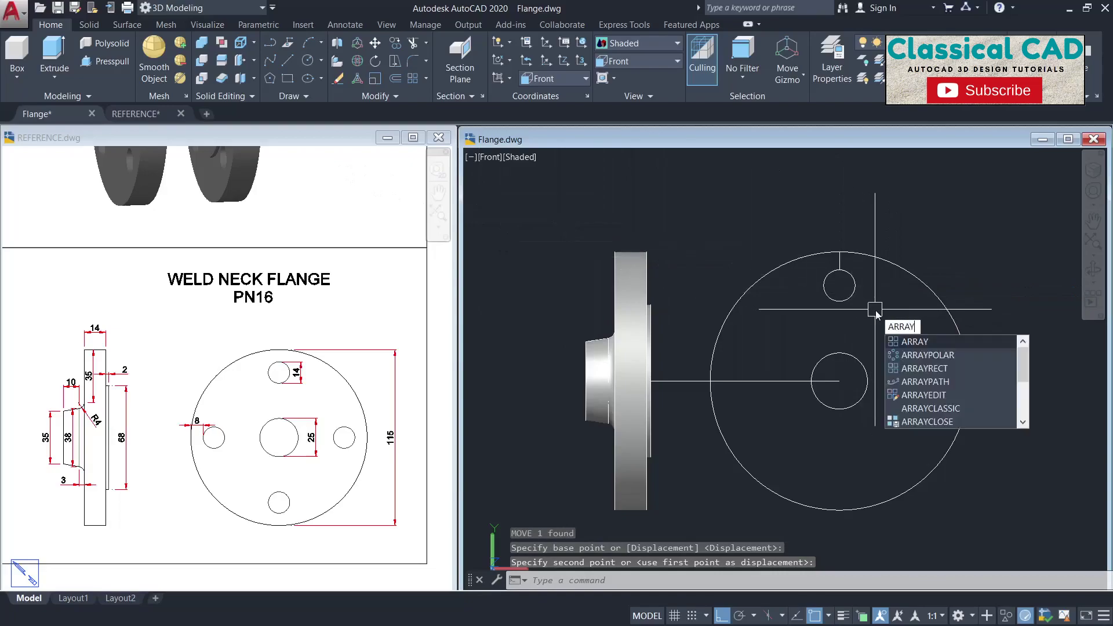
- Create a polar array of four 14 diameter bolt hole circles around the centre of the bore circle
left_click(926, 355)
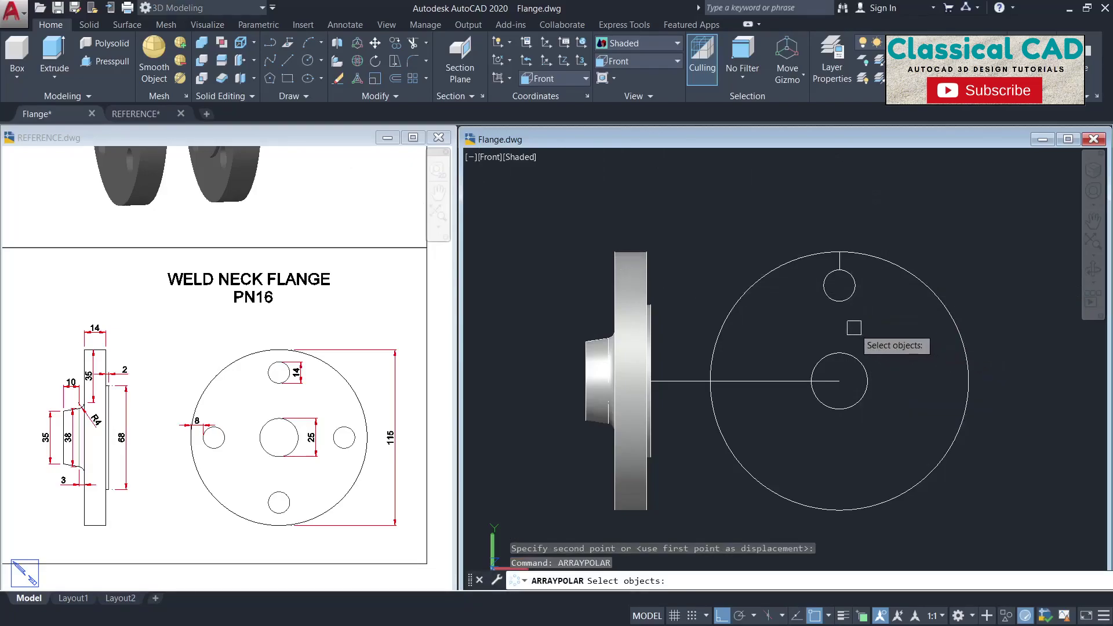
left_click(843, 301)
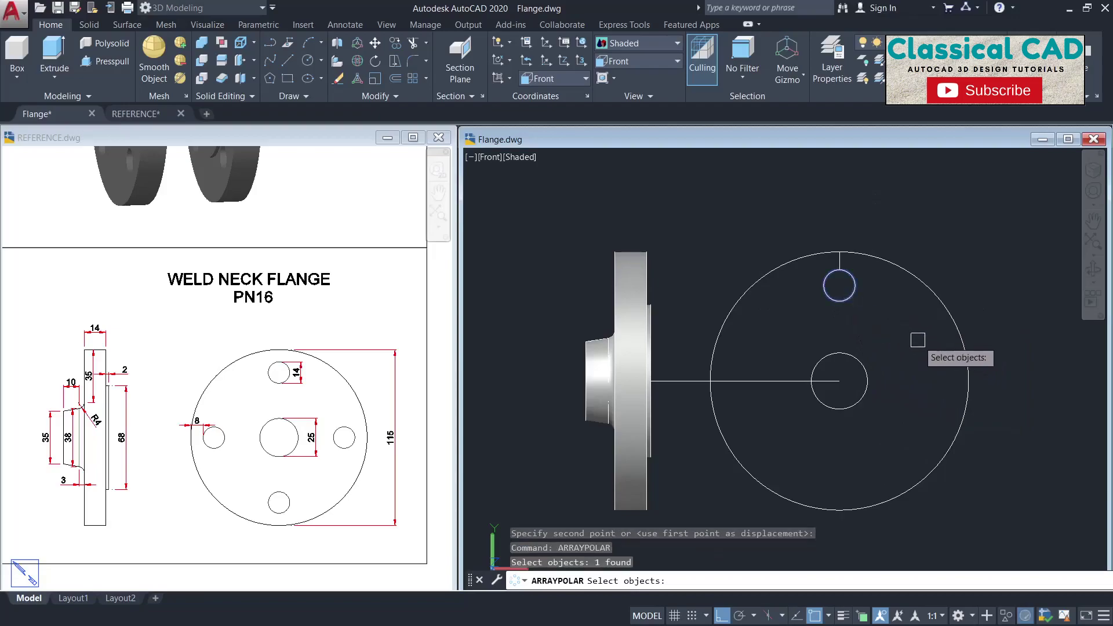
key("Return")
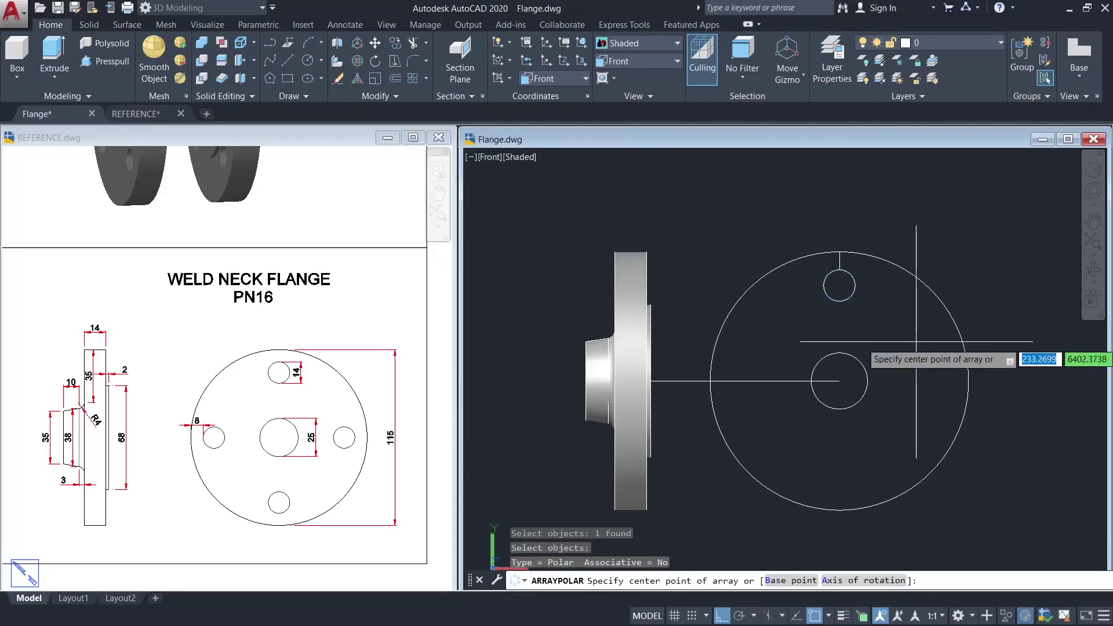
left_click(838, 382)
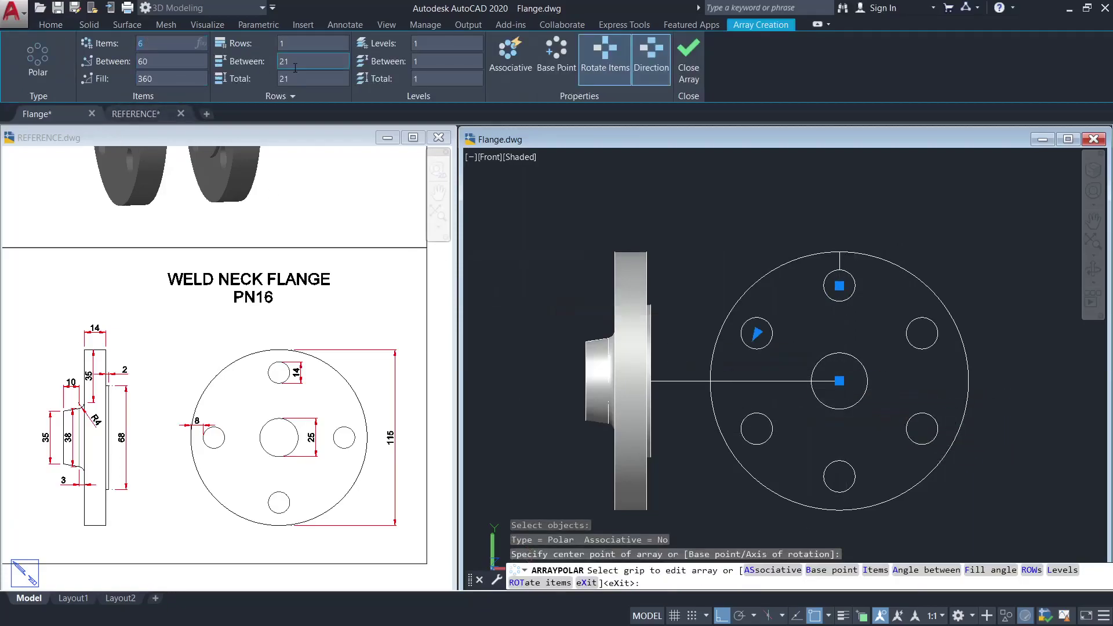
type("4")
key("Return")
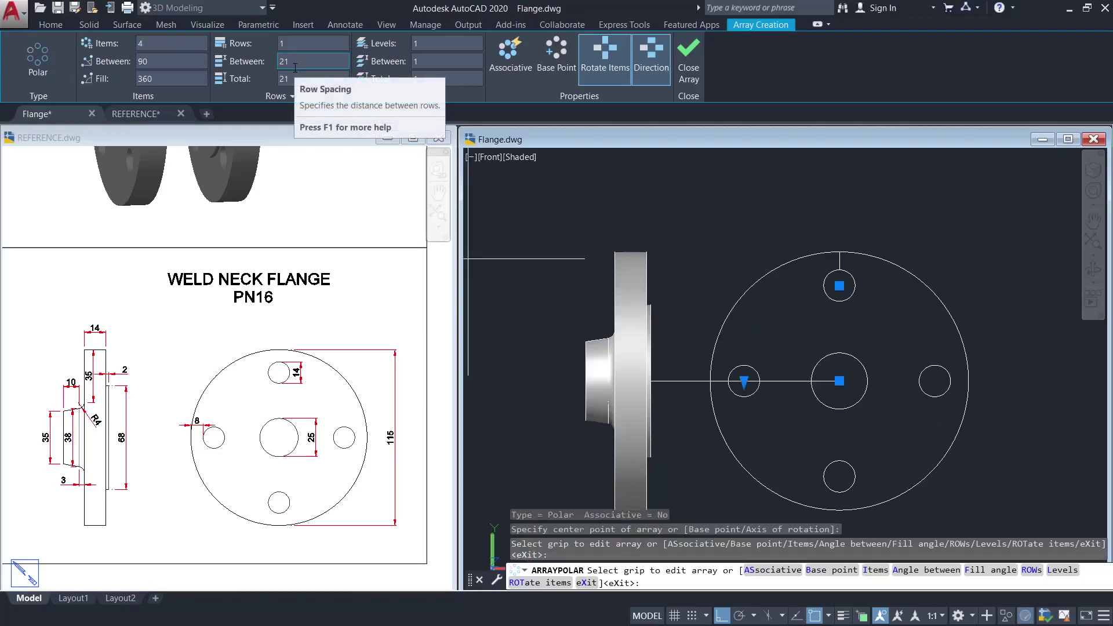
key("Return")
key("Escape")
- Erase the horizontal construction line joining the flange to the centre of the hole layout
scroll(675, 262, "down", 2)
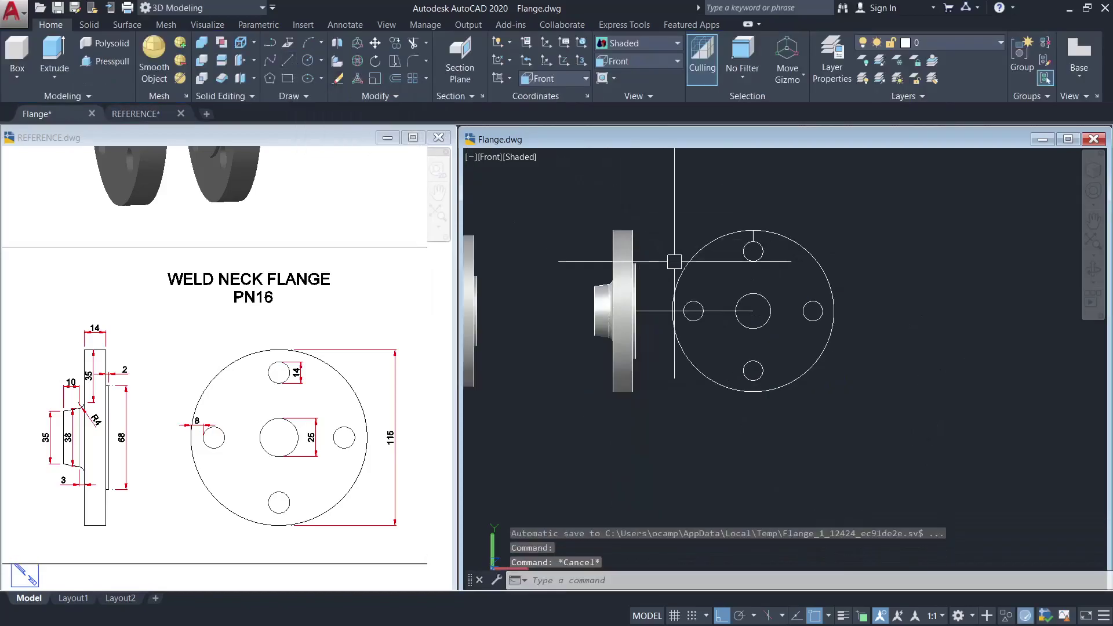
middle_click_drag(760, 294, 713, 319, "shift")
left_click(718, 303)
left_click(750, 279)
key("Delete")
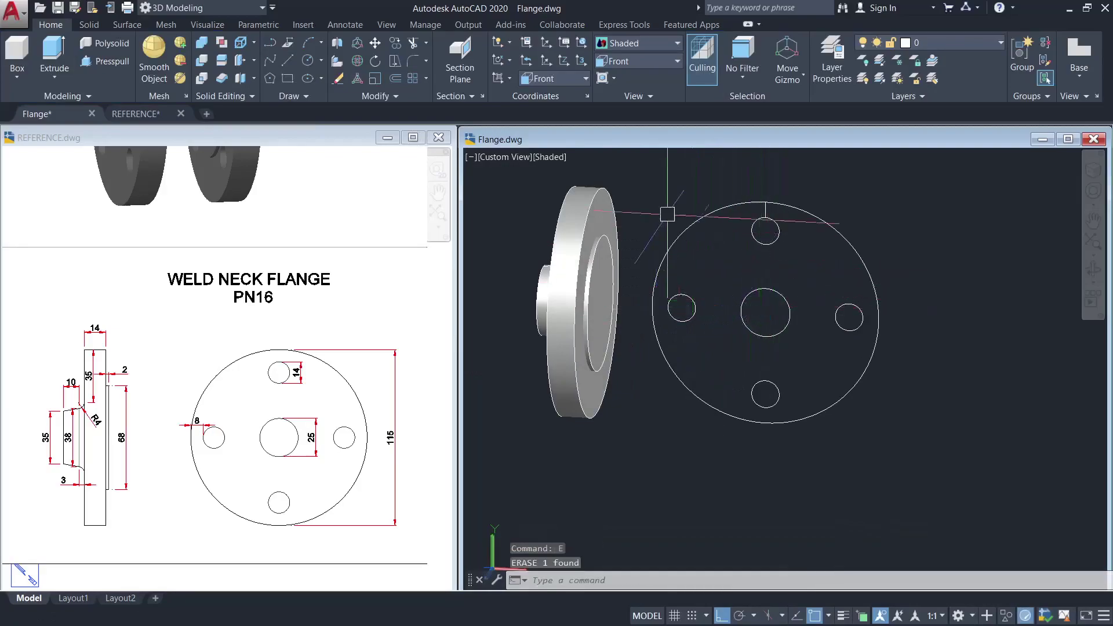
- Rotate the whole hole layout in 3D about its vertical axis until it lies parallel to the PN16 flange face
left_click(630, 168)
left_click(953, 460)
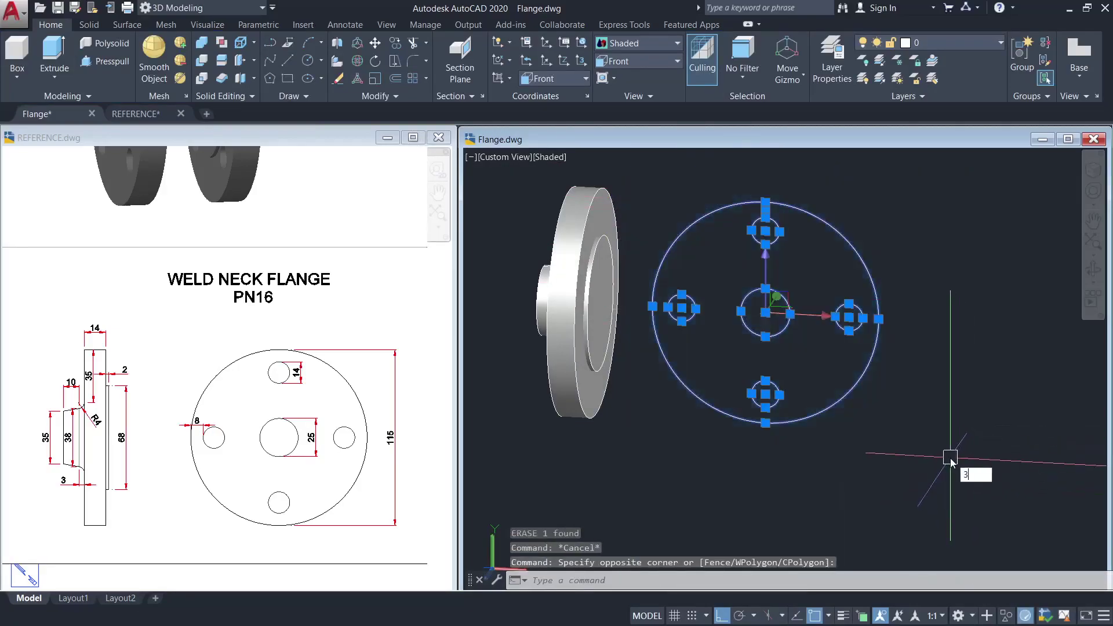
type("3dr")
key("Return")
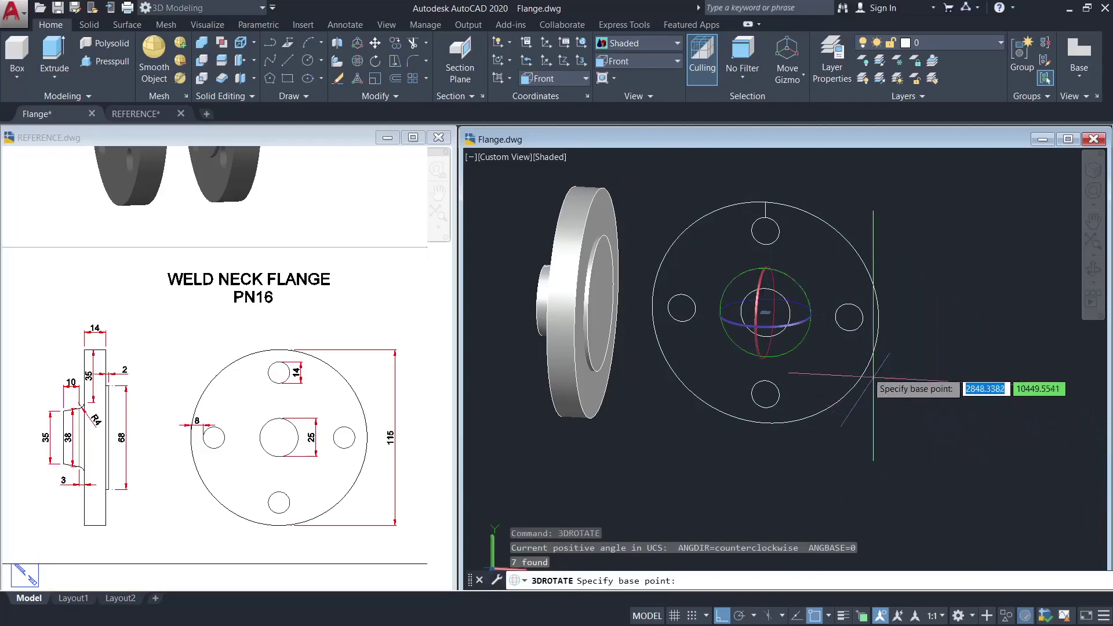
left_click(798, 326)
left_click(727, 485)
key("Escape")
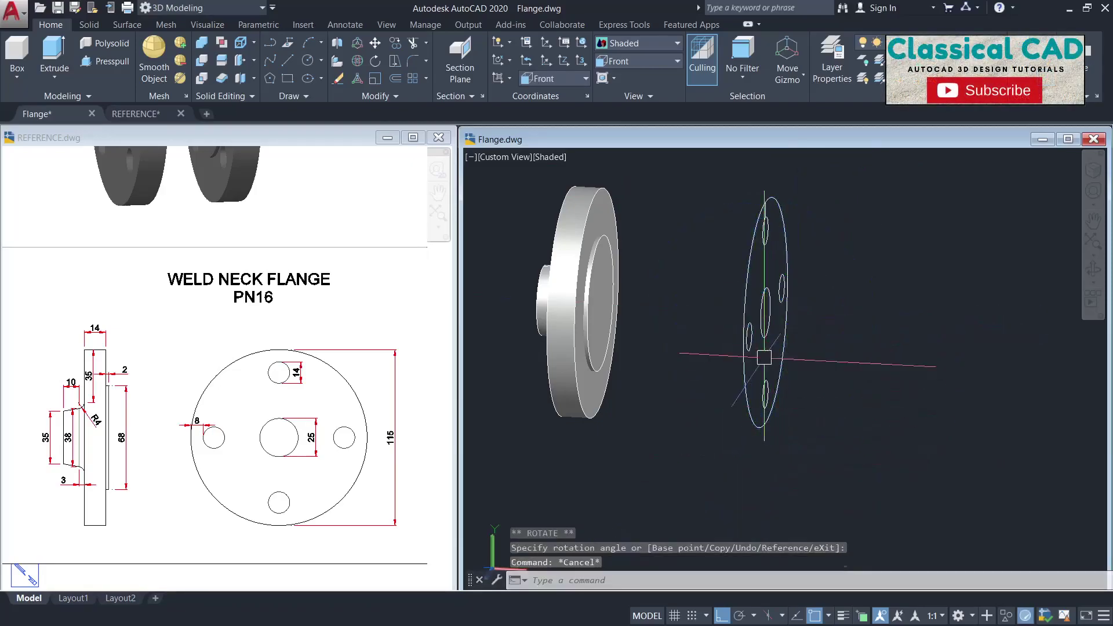
- Press-pull the upper bolt hole circle and the far side bolt hole circle completely through the PN16 flange
middle_click_drag(751, 380, 851, 424, "shift")
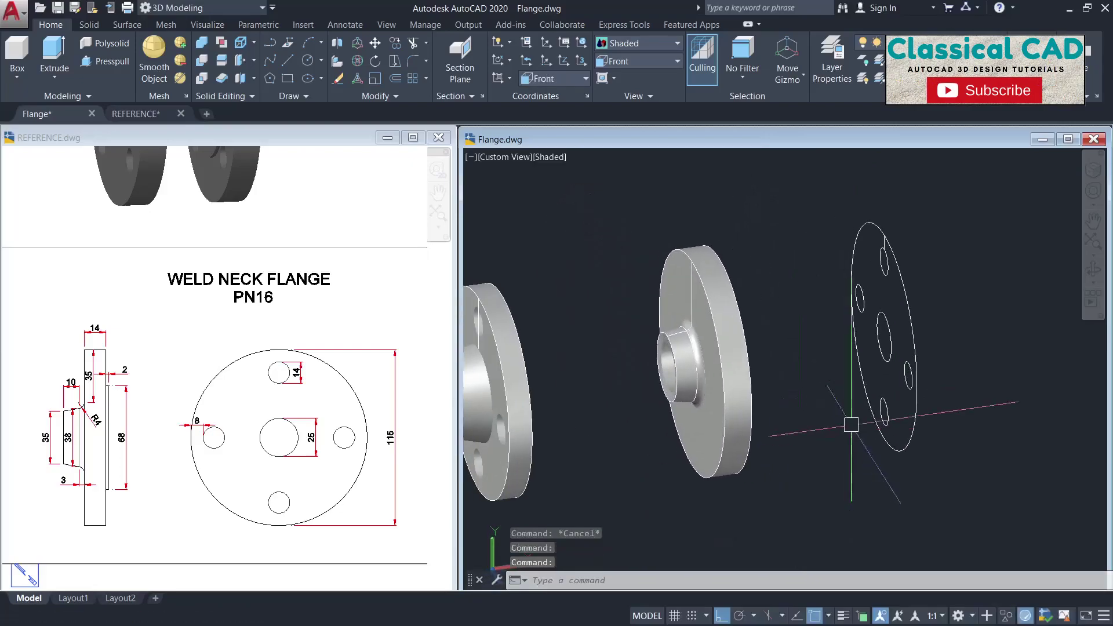
type("res")
key("Return")
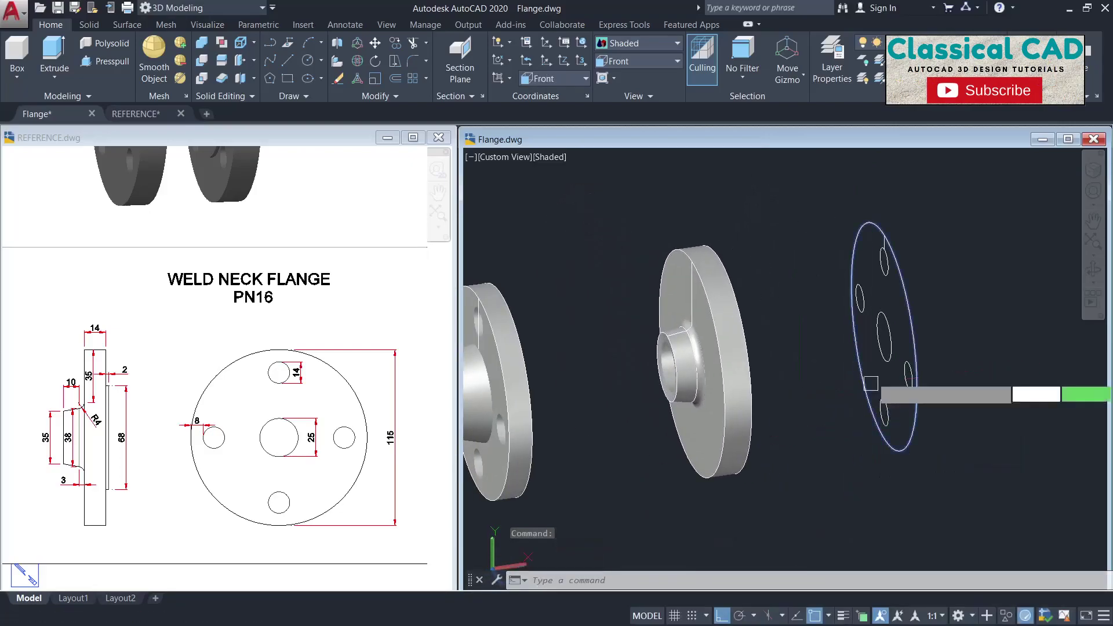
left_click(884, 262)
left_click(577, 359)
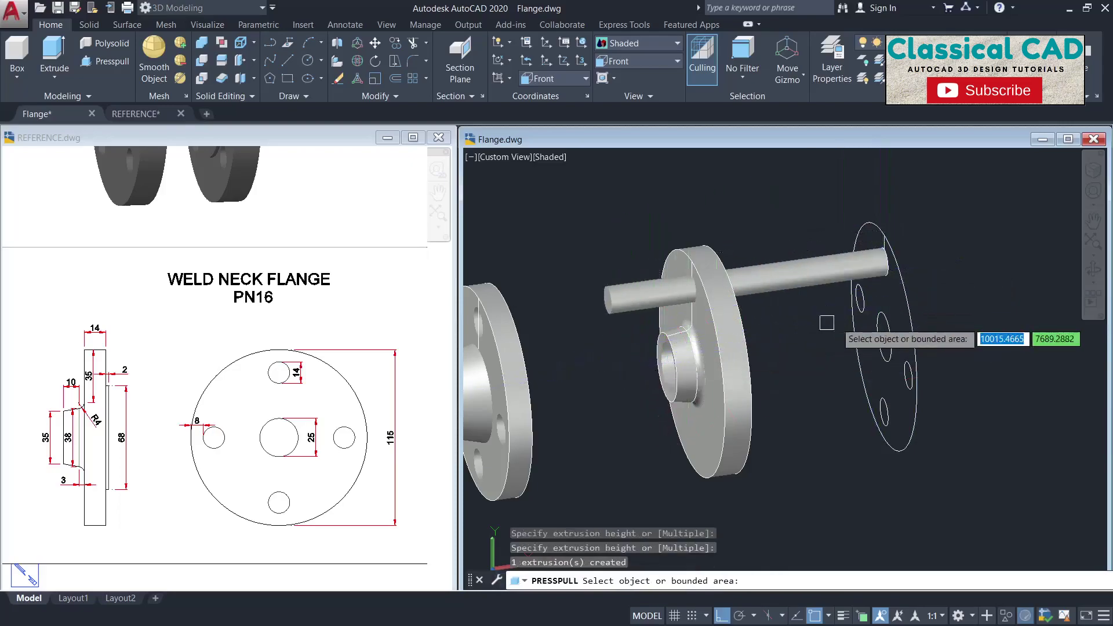
left_click(859, 300)
left_click(623, 409)
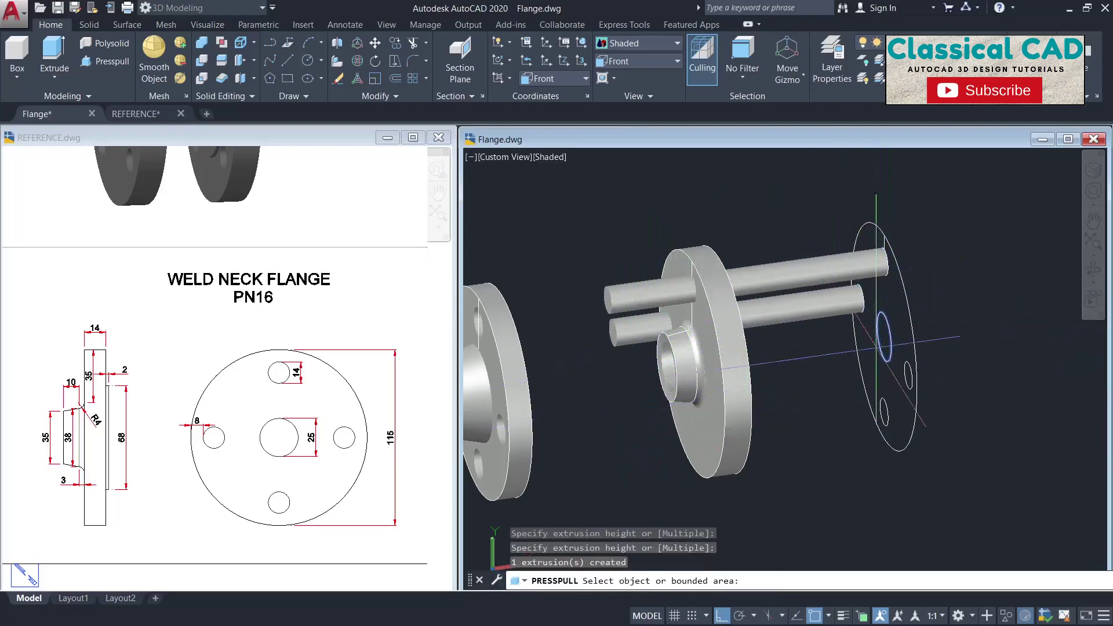
- Press-pull the 25 diameter bore circle and the remaining two bolt hole circles completely through the PN16 flange
left_click(882, 334)
left_click(696, 346)
left_click(878, 386)
left_click(783, 429)
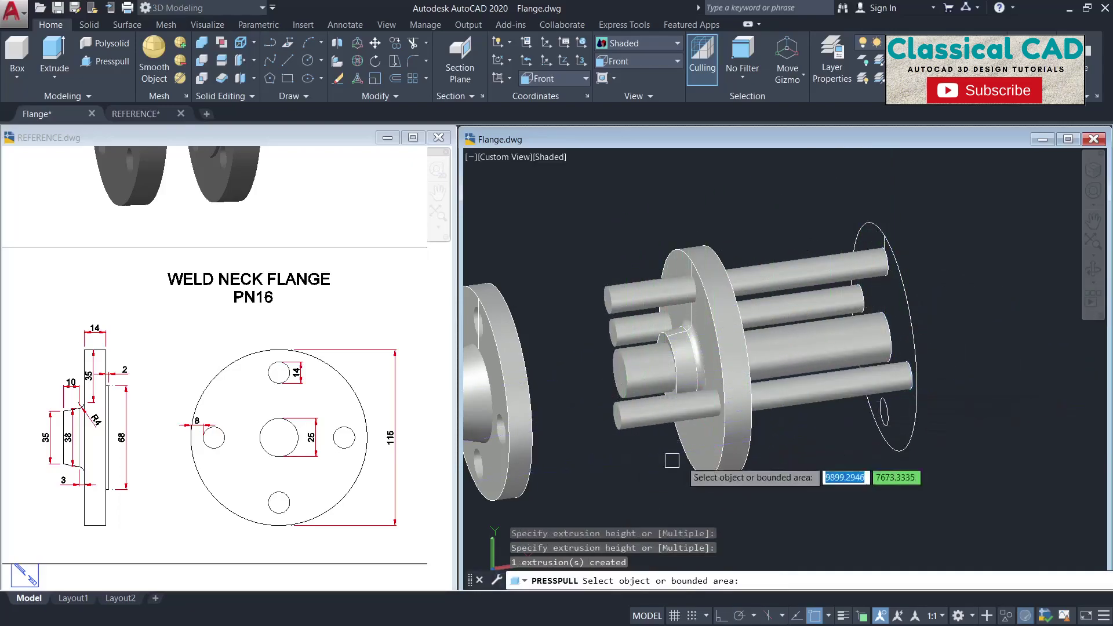
left_click(883, 427)
left_click(884, 413)
key("Return")
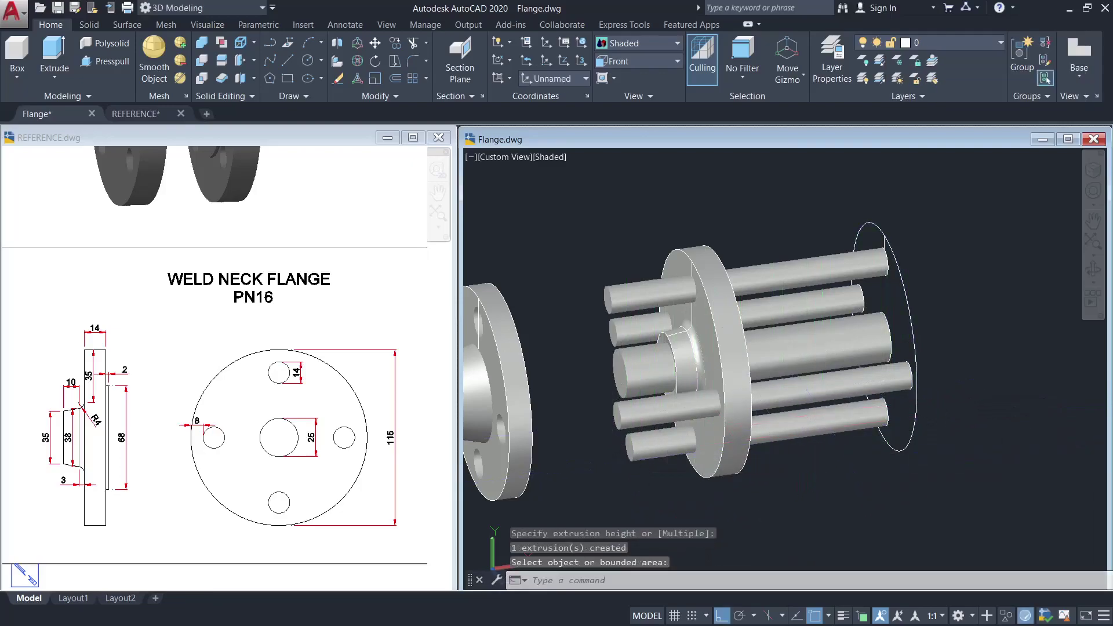
- Subtract the bore cylinder and the four bolt hole cylinders from the PN16 flange solid
middle_click_drag(754, 371, 728, 346, "shift")
type("SUB")
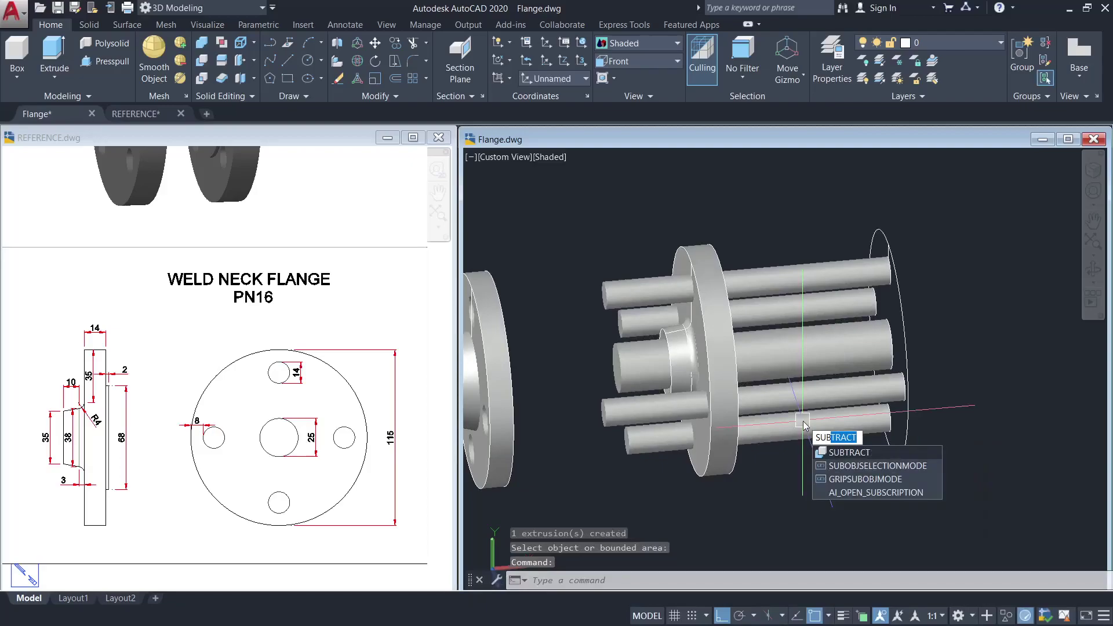
key("Return")
left_click(594, 197)
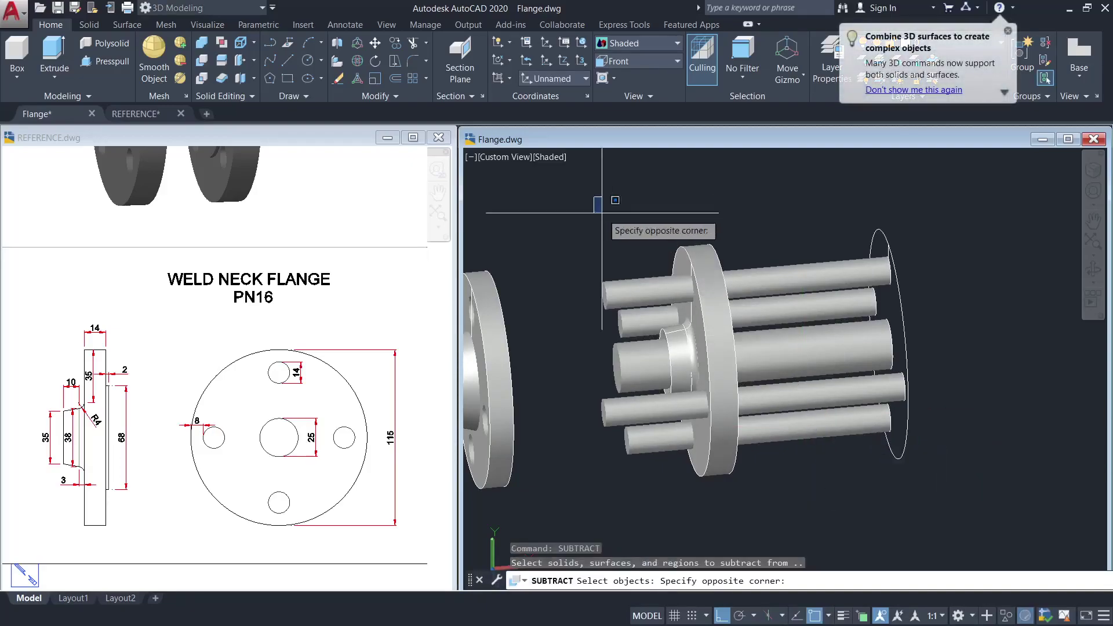
left_click(738, 452)
key("Return")
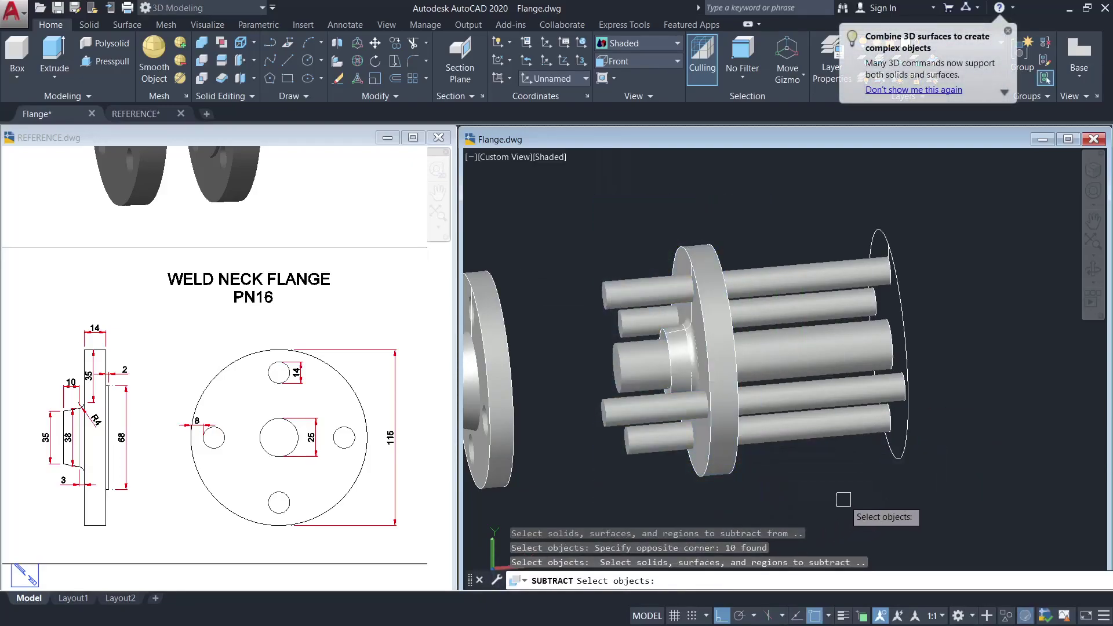
left_click(820, 465)
left_click(777, 268)
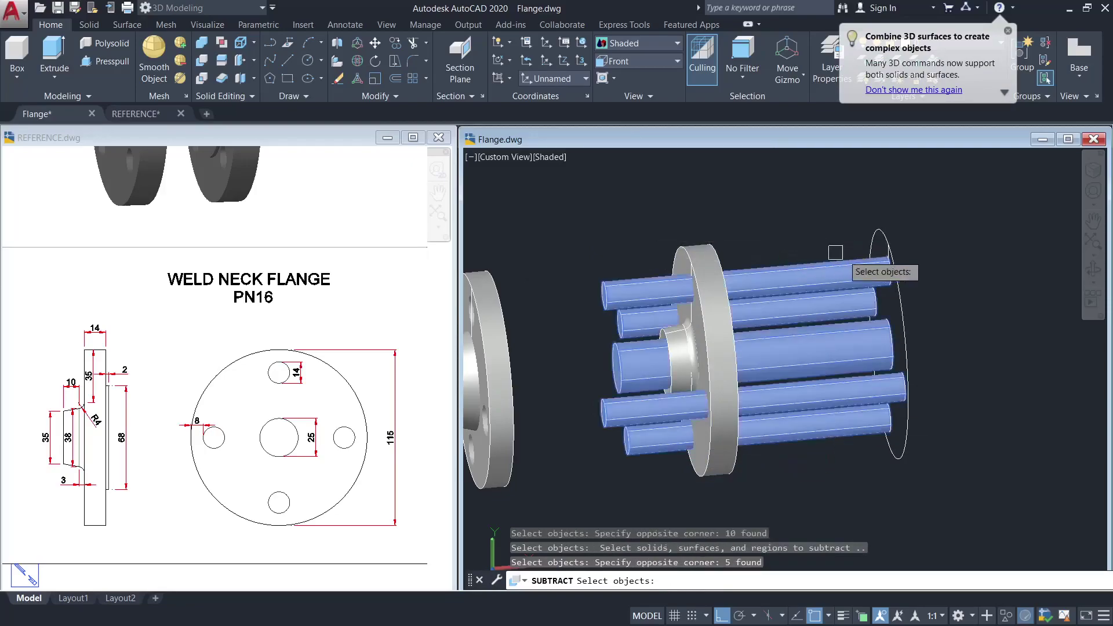
key("Return")
key("Escape")
- Select the leftover layout circles and neck profile curves, extend the selection to similar objects, and erase them all
middle_click_drag(786, 378, 764, 324)
left_click(795, 183)
left_click(966, 433)
scroll(666, 325, "up", 5)
left_click(642, 326)
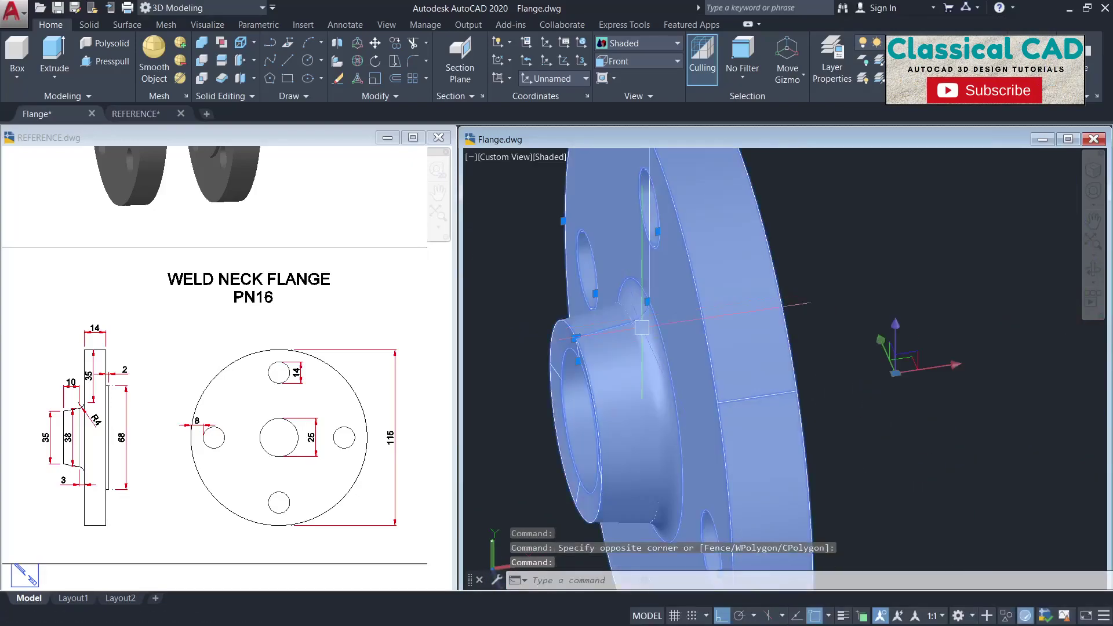
key("Escape")
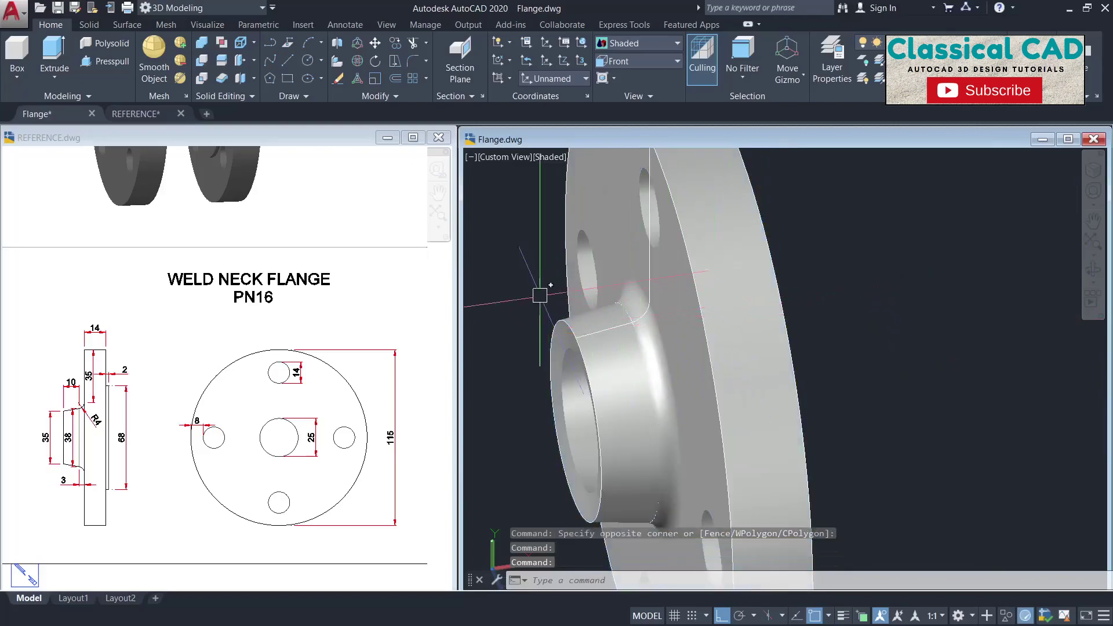
left_click(564, 321)
left_click(652, 340, "shift")
left_click(529, 233)
left_click(650, 350)
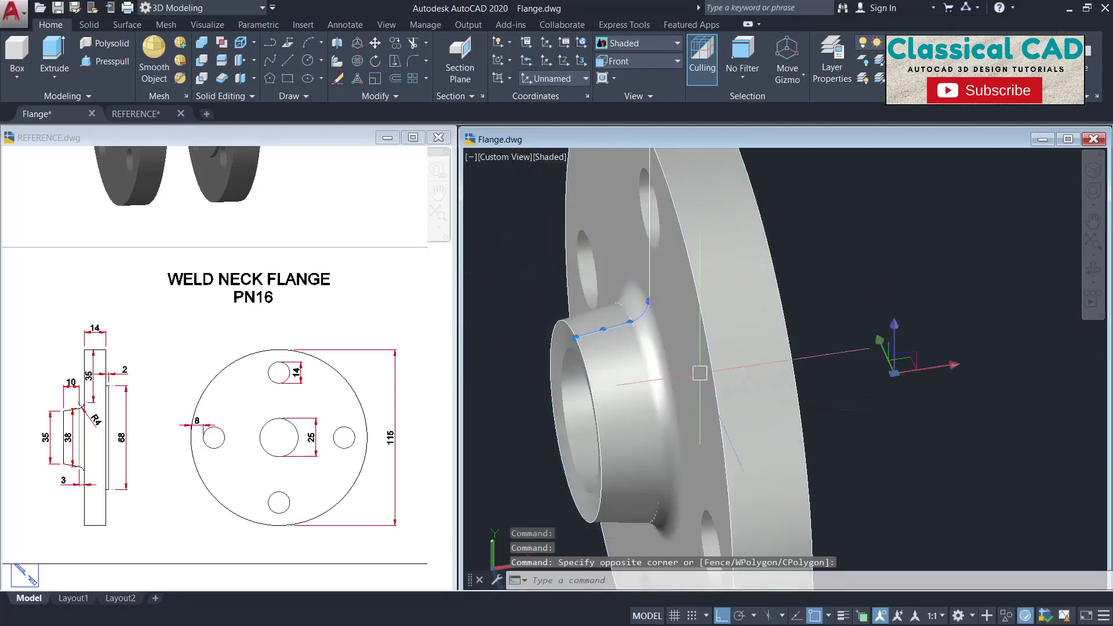
scroll(698, 373, "down", 5)
scroll(757, 370, "down", 3)
left_click(801, 416)
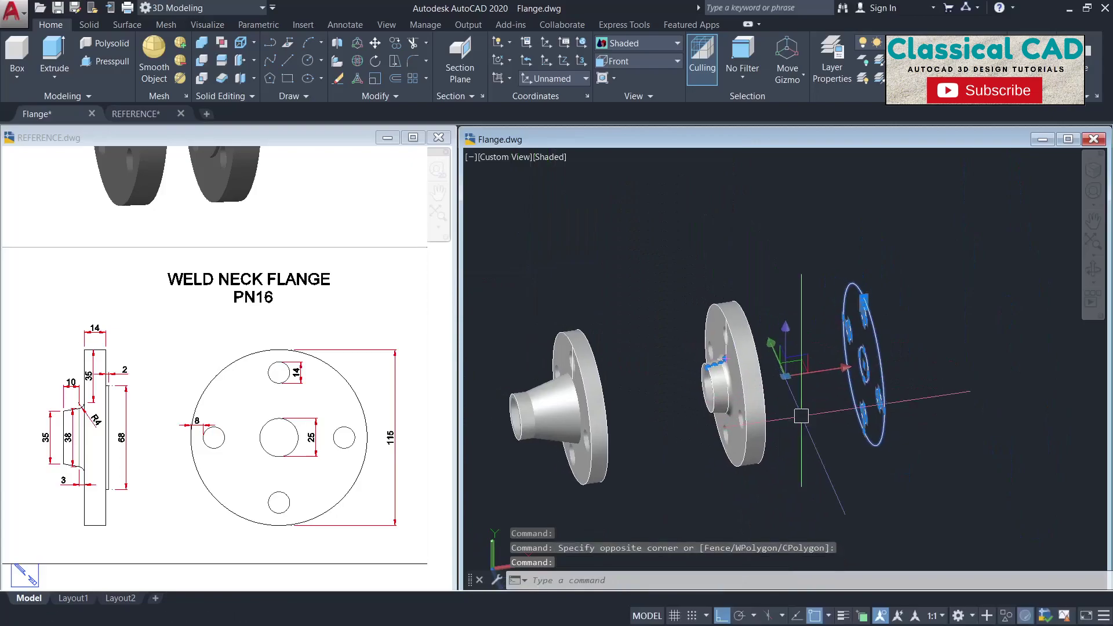
left_click(859, 462)
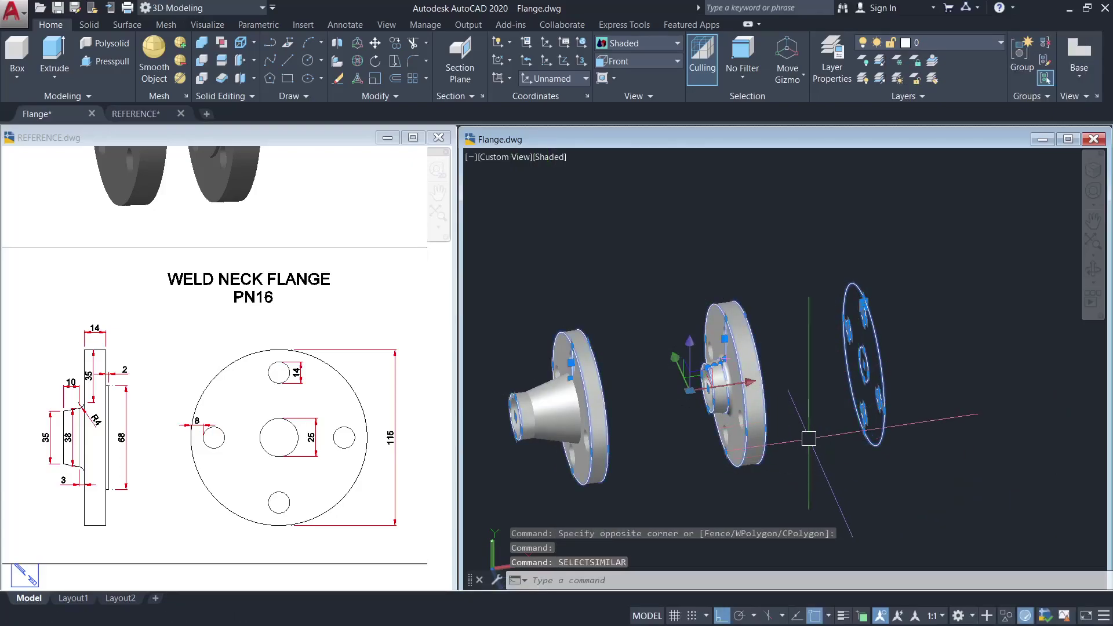
type("E")
key("Return")
- Open the materials browser and apply Anodized - Blue-Gray(2) to the Class 150 flange
mouse_move(786, 415)
middle_mouse_down("shift")
mouse_move(833, 422)
mouse_move(800, 417)
mouse_move(796, 429)
middle_mouse_up("shift")
scroll(756, 427, "up", 2)
middle_click_drag(660, 338, 730, 319)
type("mat")
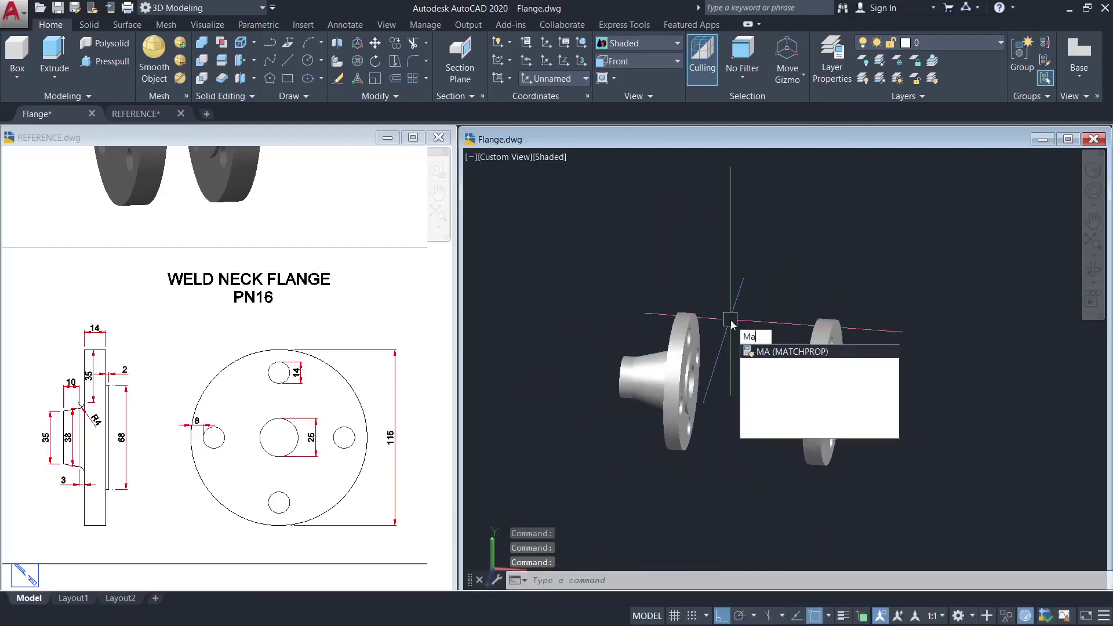
left_click(810, 351)
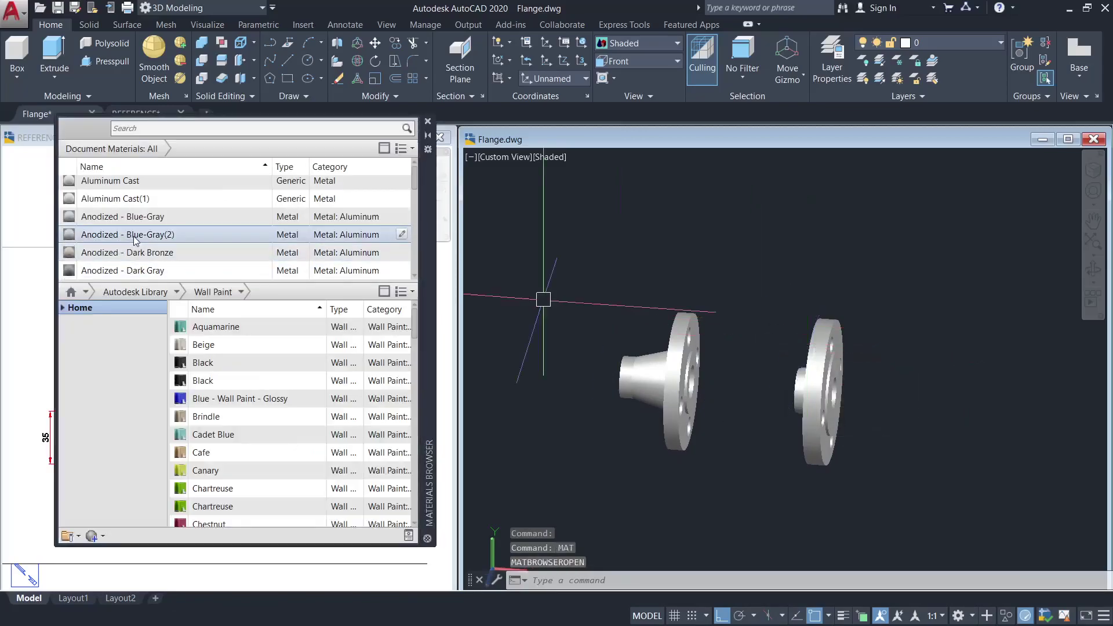
left_click_drag(137, 236, 558, 300)
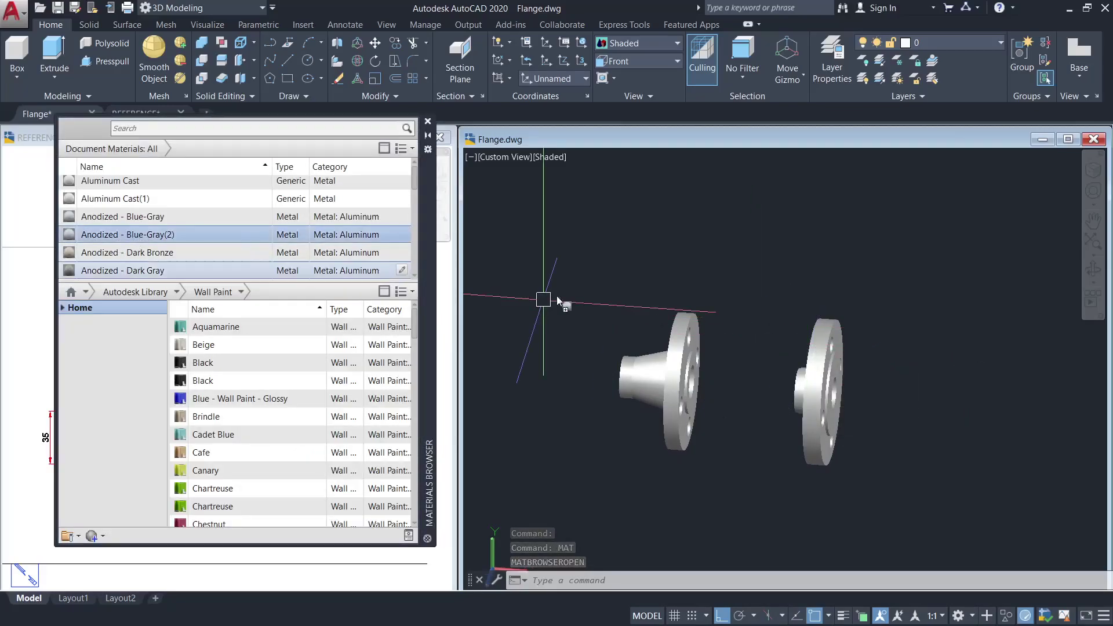
left_click_drag(634, 371, 635, 371)
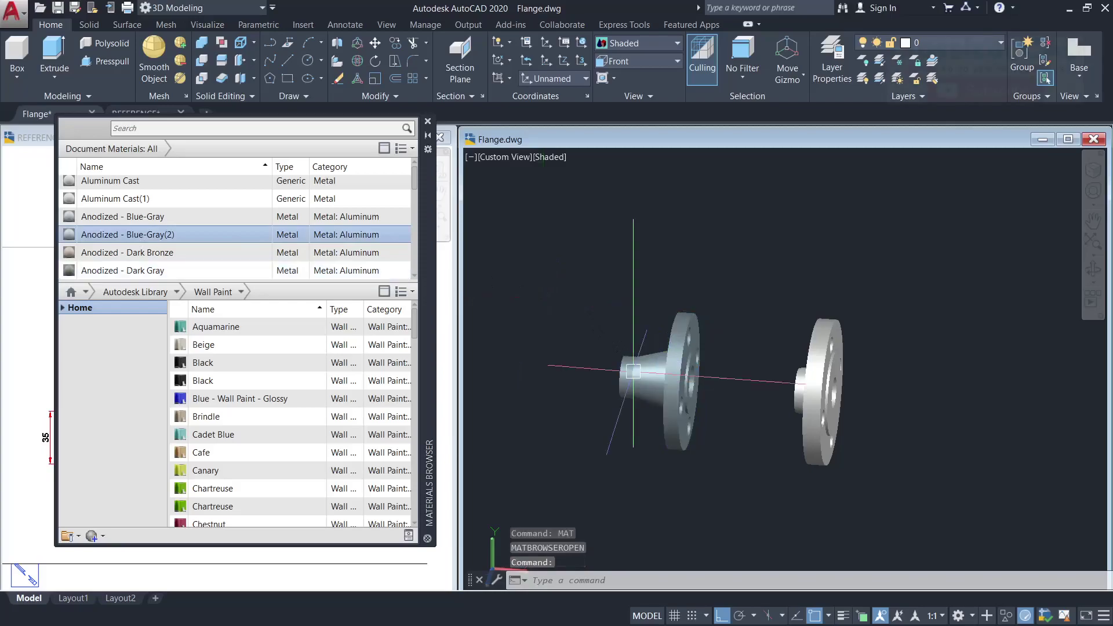
- Try the Anodized - Dark Bronze, Anodized - Blue-Gray and Anodized - Dark Gray materials on the PN16 flange
left_click_drag(134, 252, 816, 380)
left_click_drag(124, 216, 835, 393)
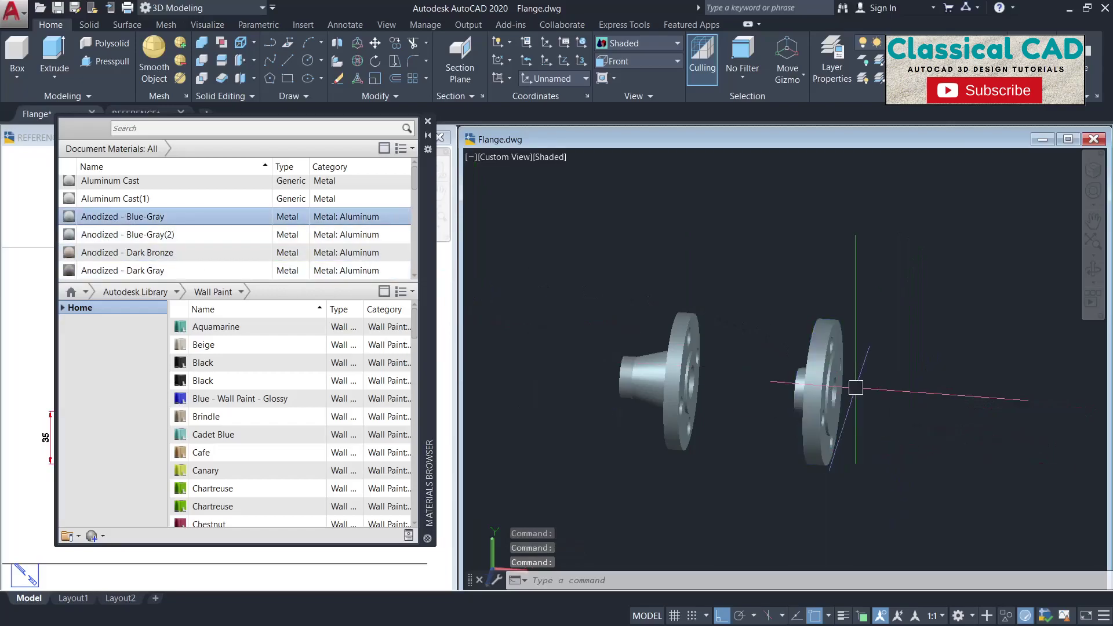
left_click_drag(139, 272, 830, 384)
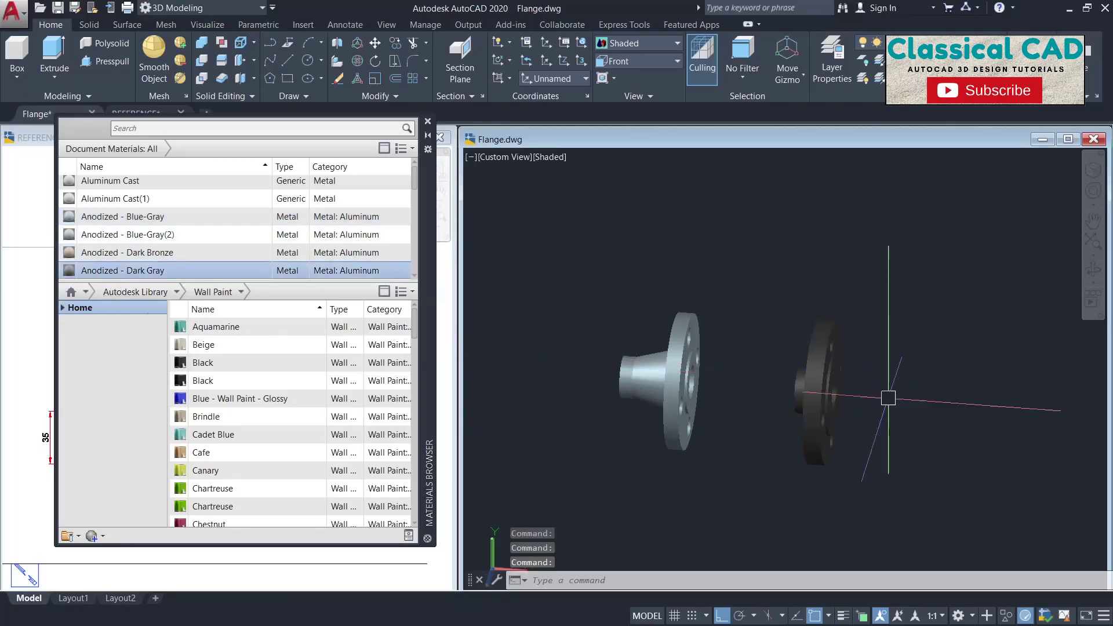
- Apply a brownish-gray document material to the PN16 flange and close the materials browser
scroll(160, 266, "down", 1)
left_click_drag(164, 259, 825, 387)
left_click(887, 354)
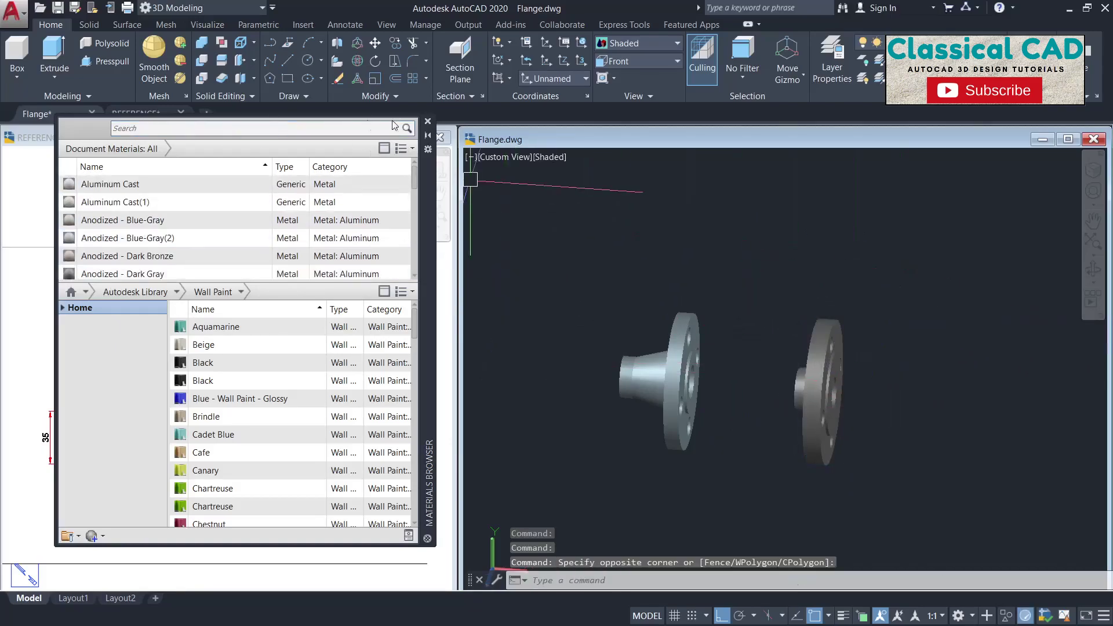
left_click(428, 121)
left_click(642, 258)
- Examine the shaded flange pairs and dimensioned views in REFERENCE.dwg for comparison with the finished models
left_click(177, 307)
scroll(177, 307, "down", 2)
middle_click_drag(177, 308, 307, 389)
middle_click_drag(249, 368, 236, 365)
left_click(499, 363)
key("Escape")
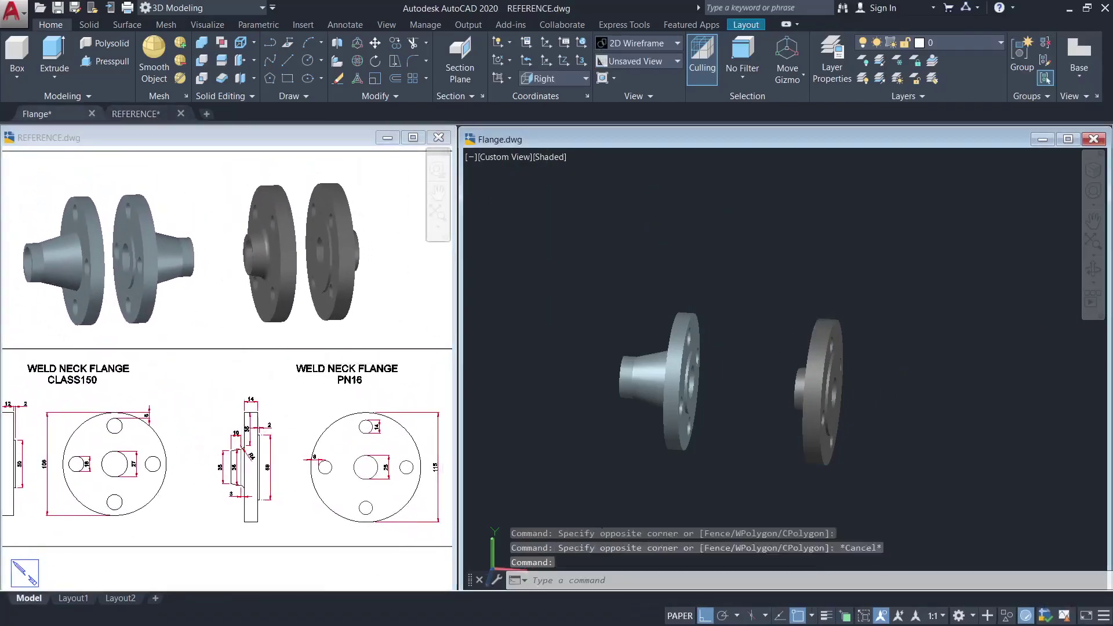
key("Escape")
- Inspect the two finished flange solids in Flange.dwg from the neck side and the raised face side
mouse_move(695, 331)
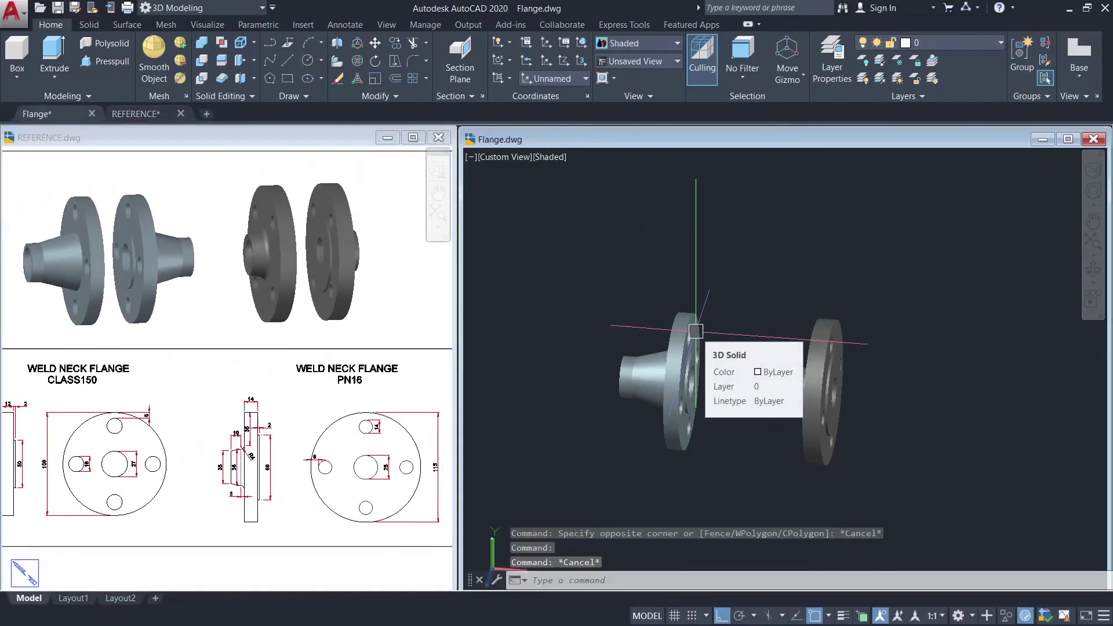
left_click(683, 397)
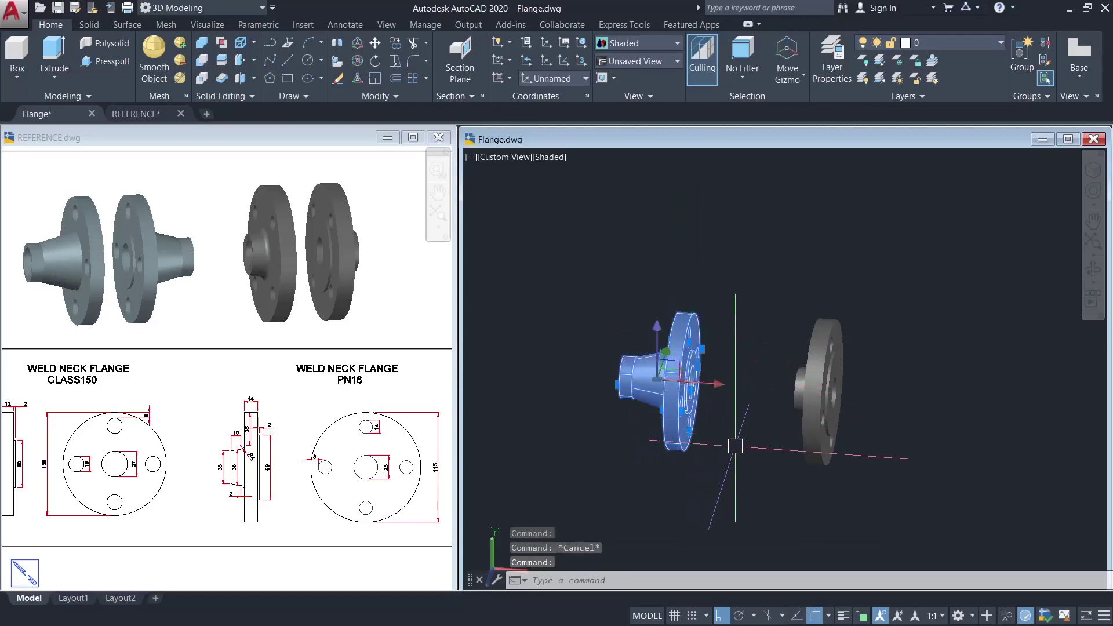
key("Escape")
left_click(838, 443)
key("Escape")
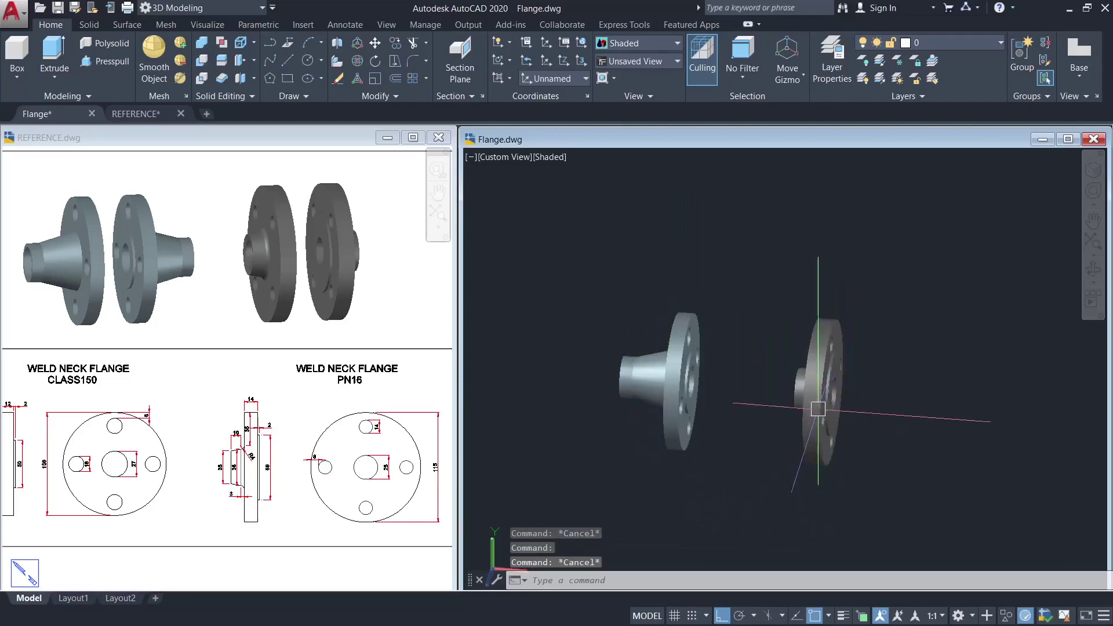
scroll(818, 409, "up", 4)
middle_click_drag(820, 403, 910, 430, "shift")
middle_click_drag(701, 419, 709, 417)
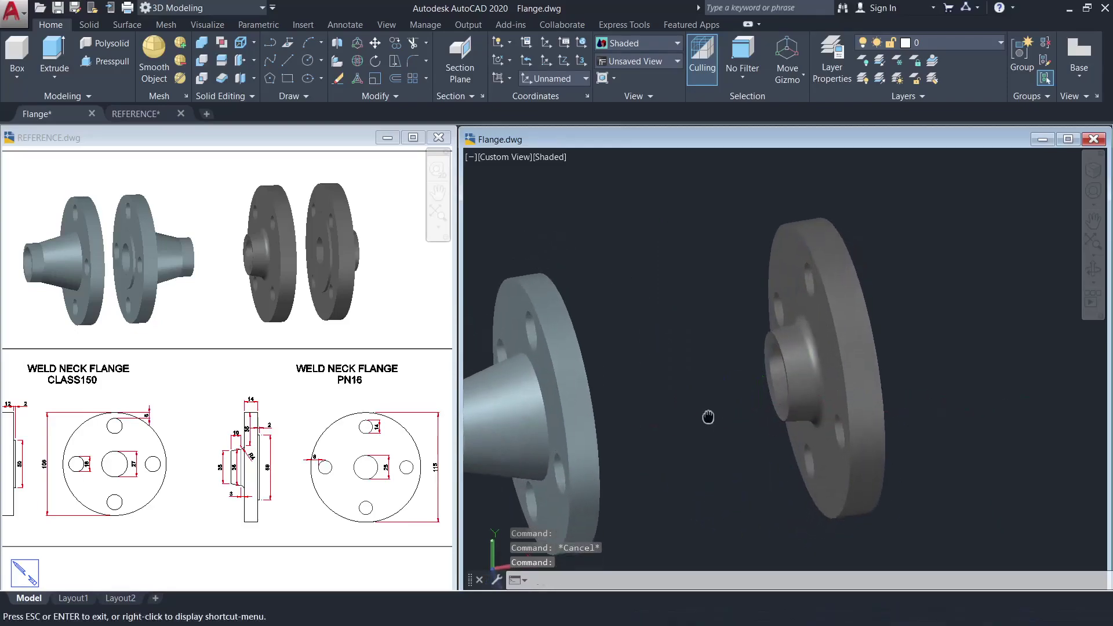
scroll(927, 348, "down", 2)
middle_click_drag(823, 387, 733, 394, "shift")
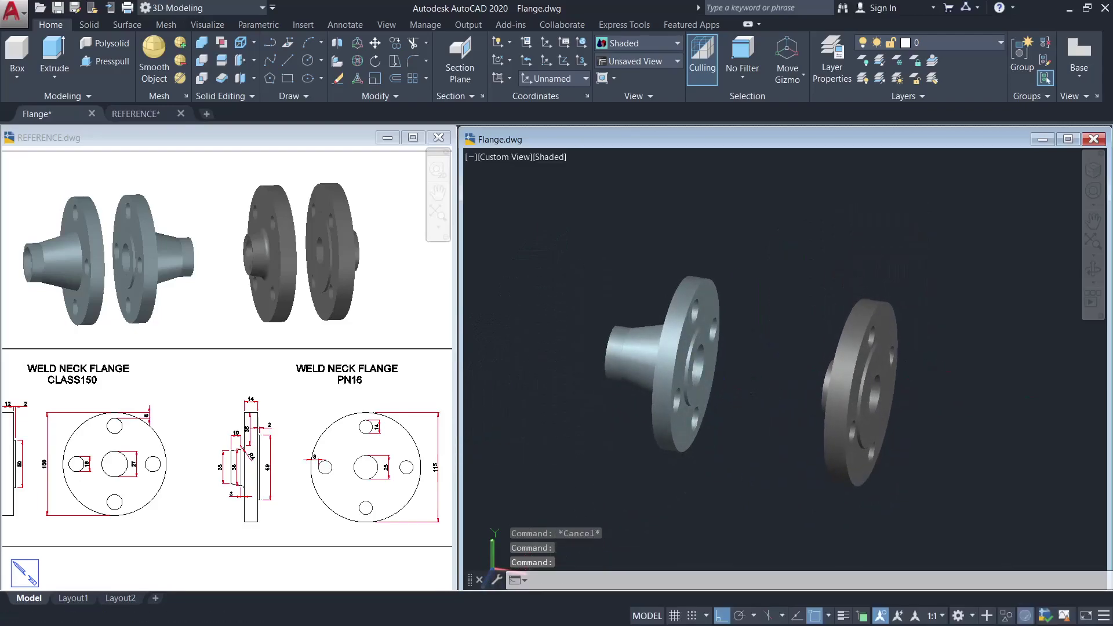